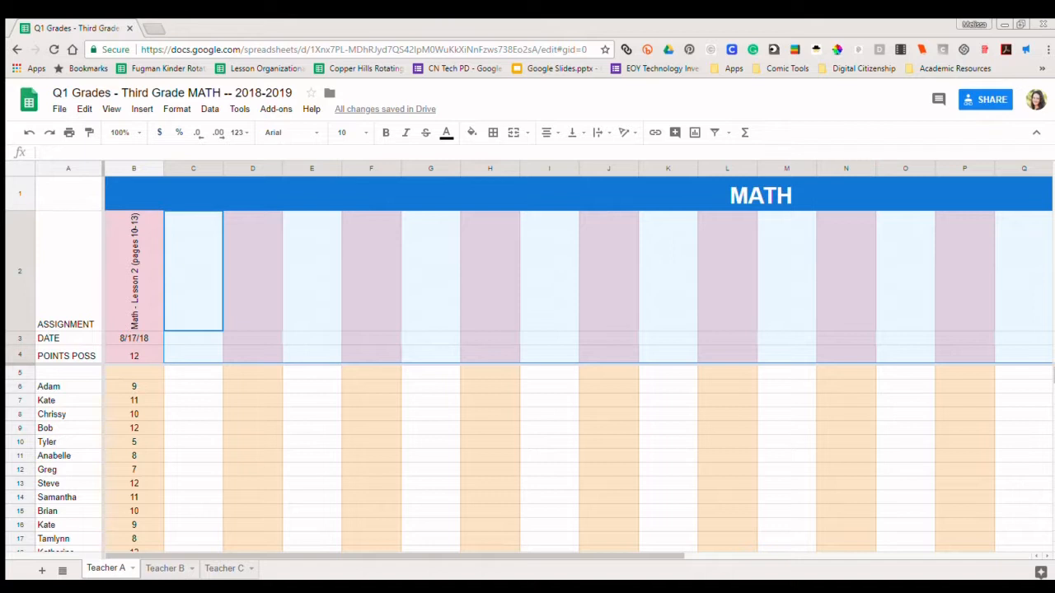
Step: Enter the assignment title "Lesson 3 (15-18)" in cell C2
type("L")
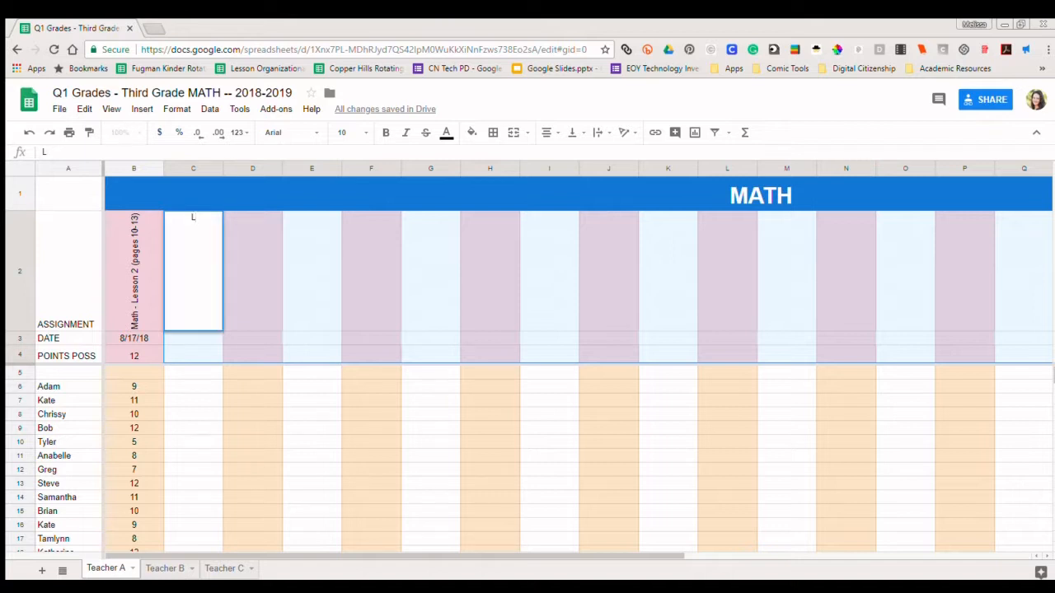
type("esson 3 (15-19")
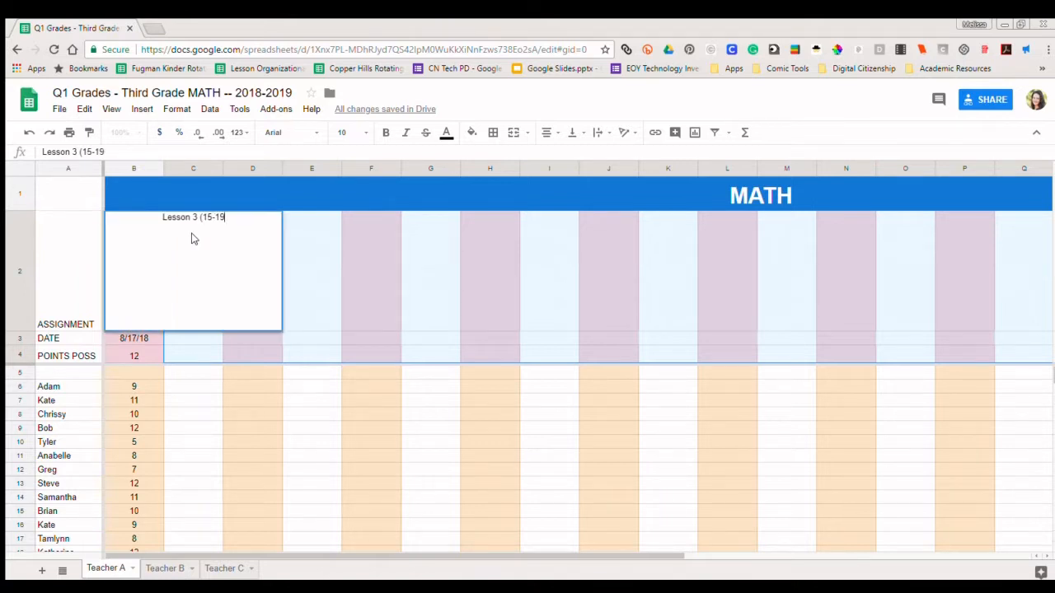
key("BackSpace")
type("8)")
key("Return")
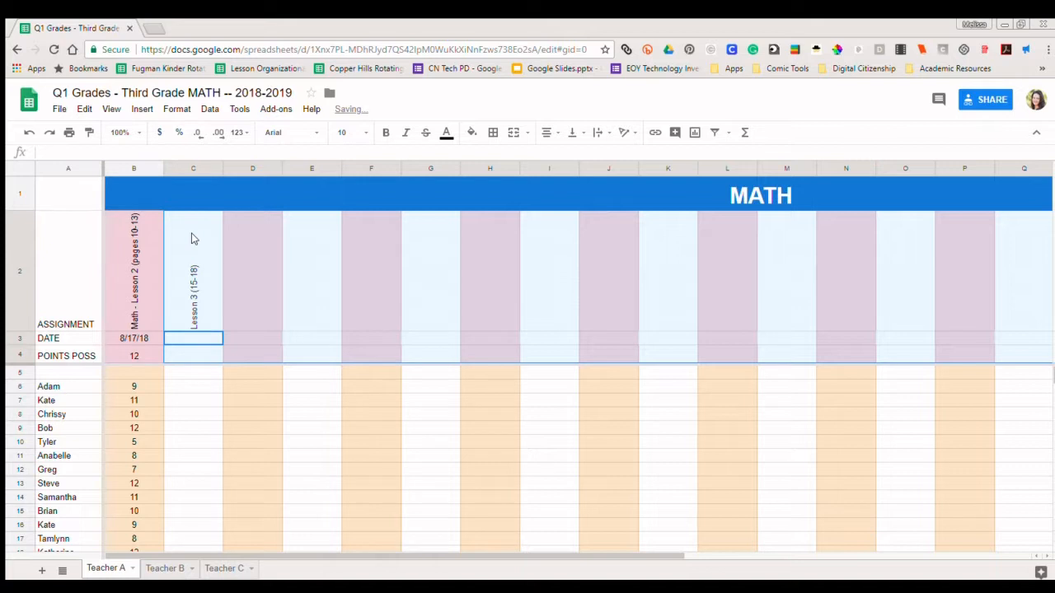
Step: Enter the date 8/18/18 and 15 points possible for the Lesson 3 assignment in C3 and C4
key("Left")
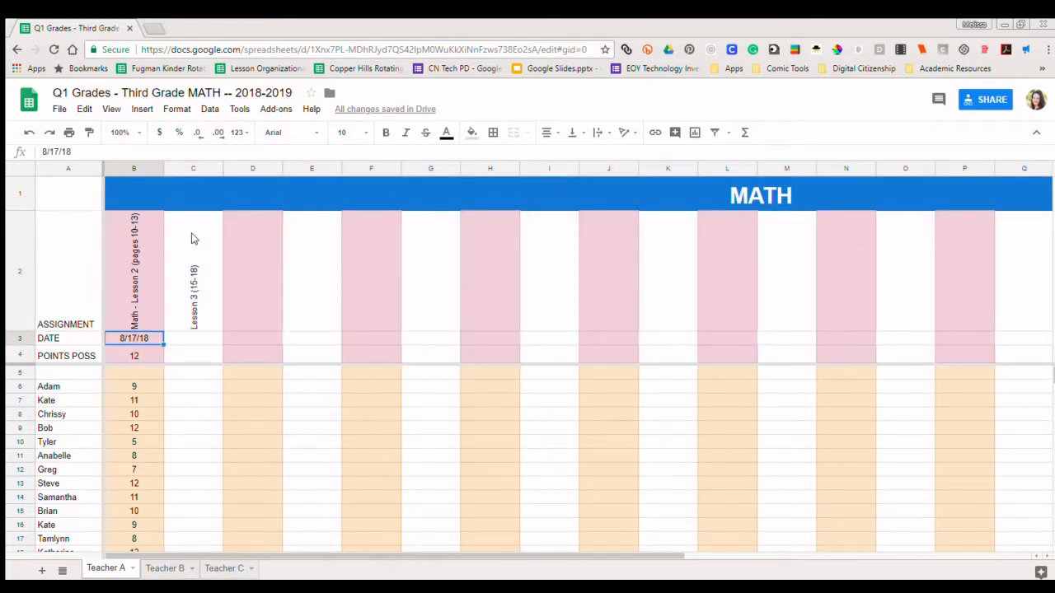
left_click(184, 339)
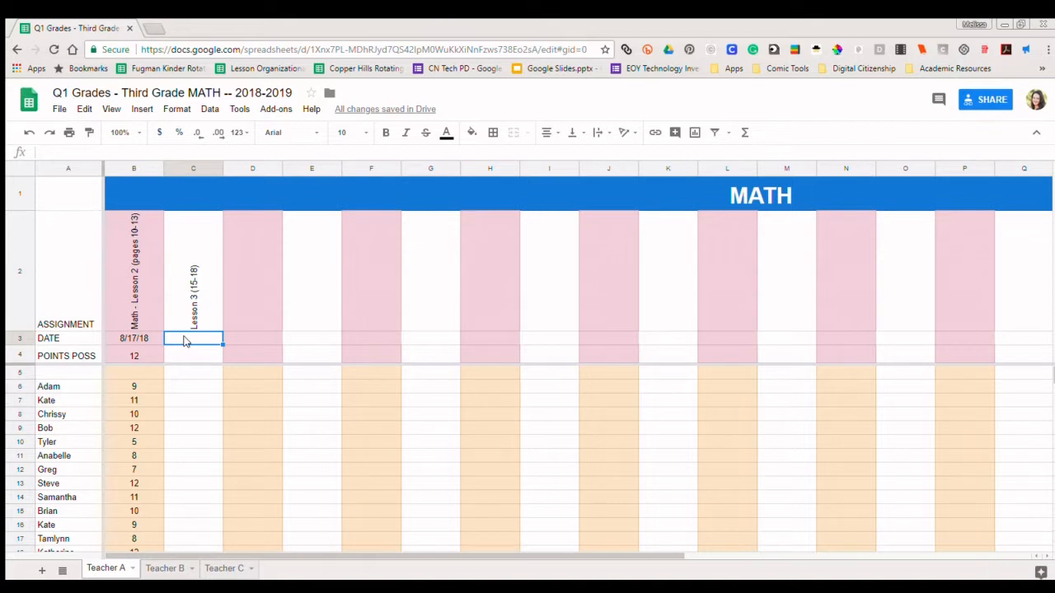
type("8/18/18")
key("Return")
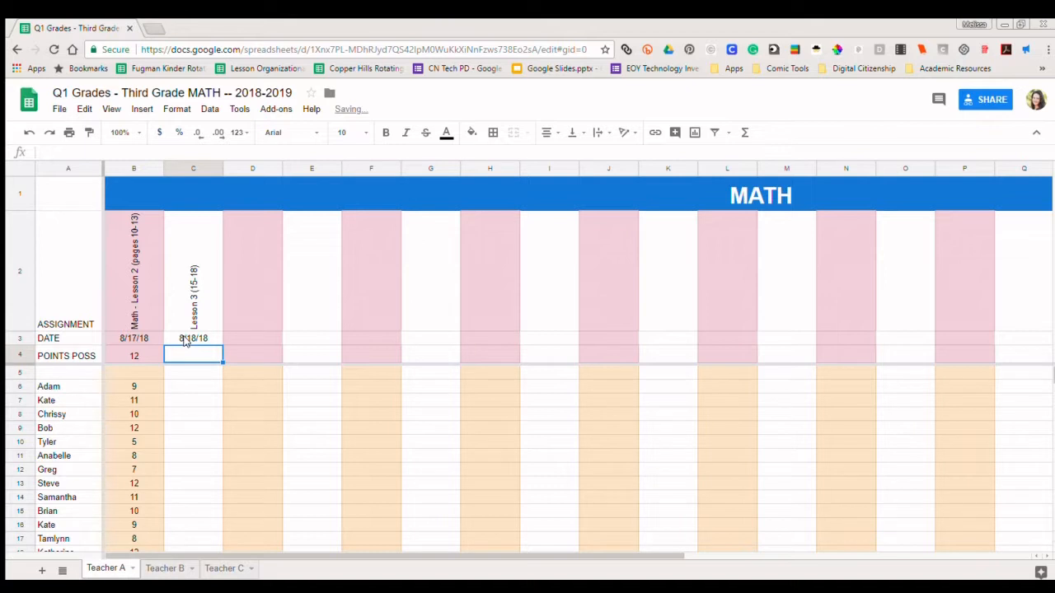
type("15")
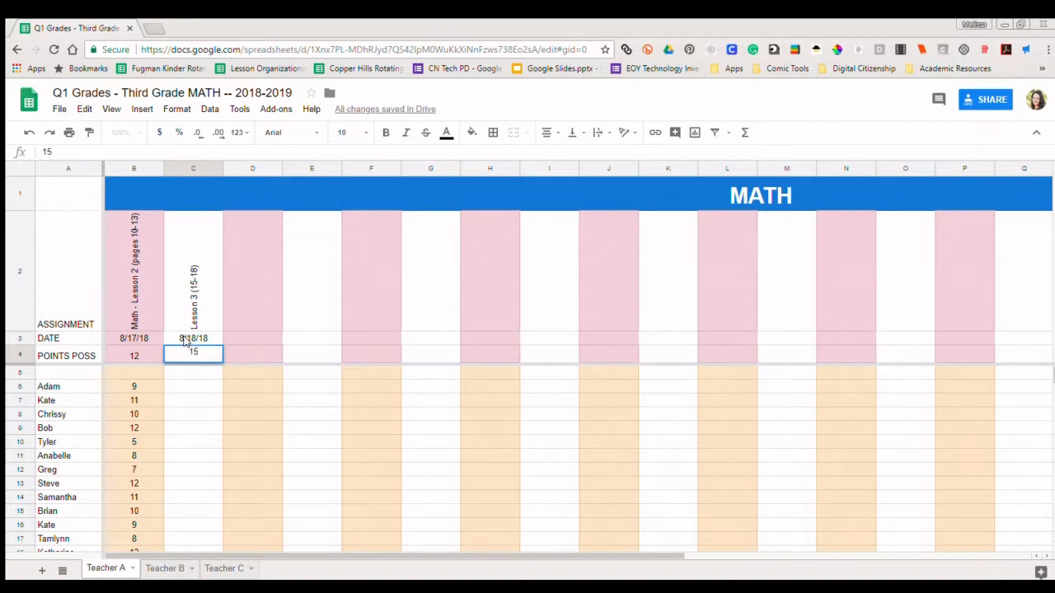
key("Return")
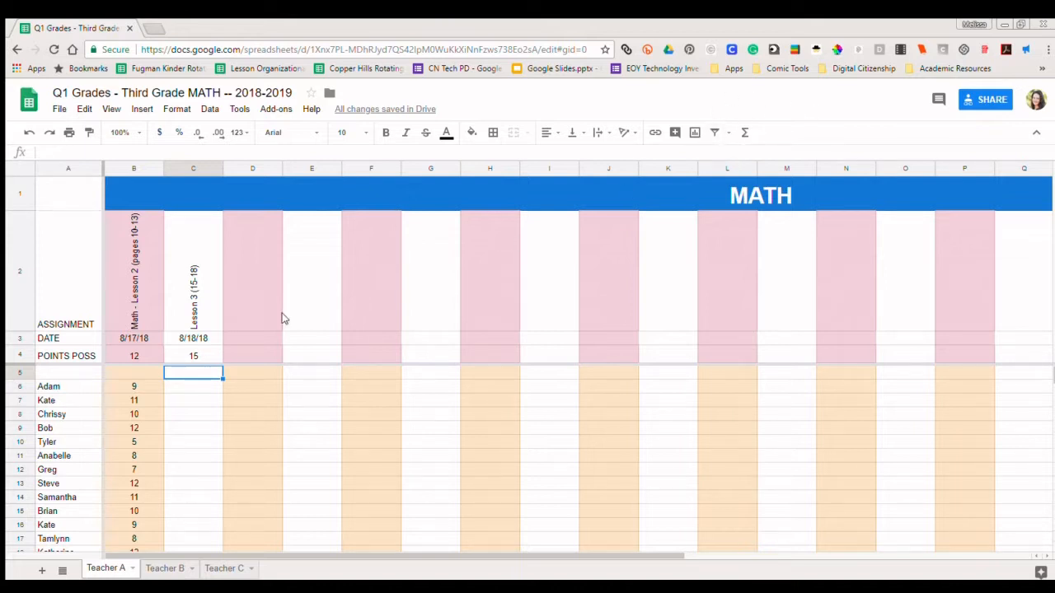
Step: Enter the formula =SUM(C3+7) in D3 and fill it across the date row through I3
left_click(245, 340)
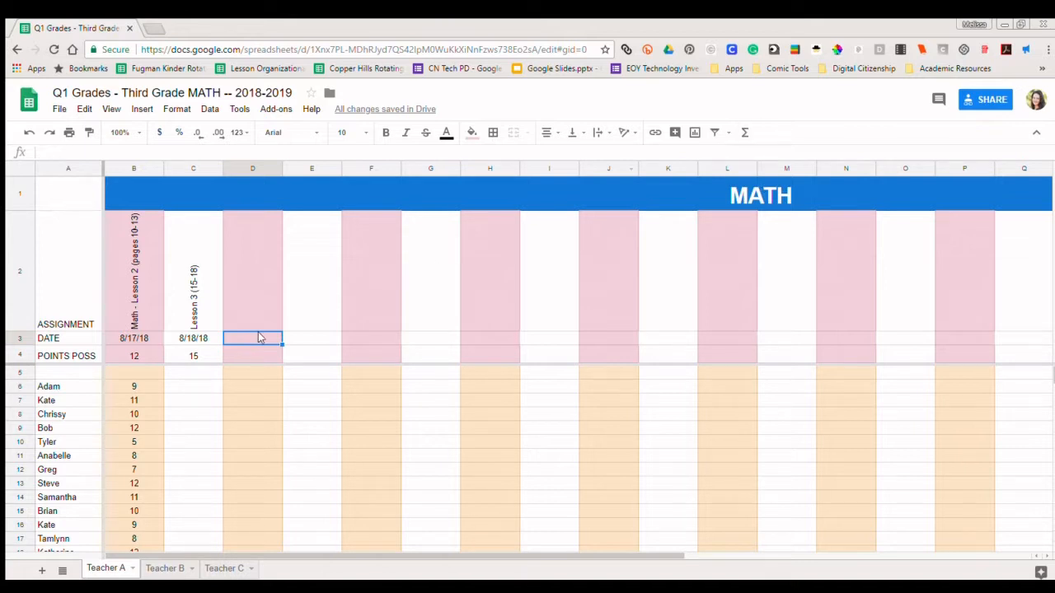
left_click(744, 131)
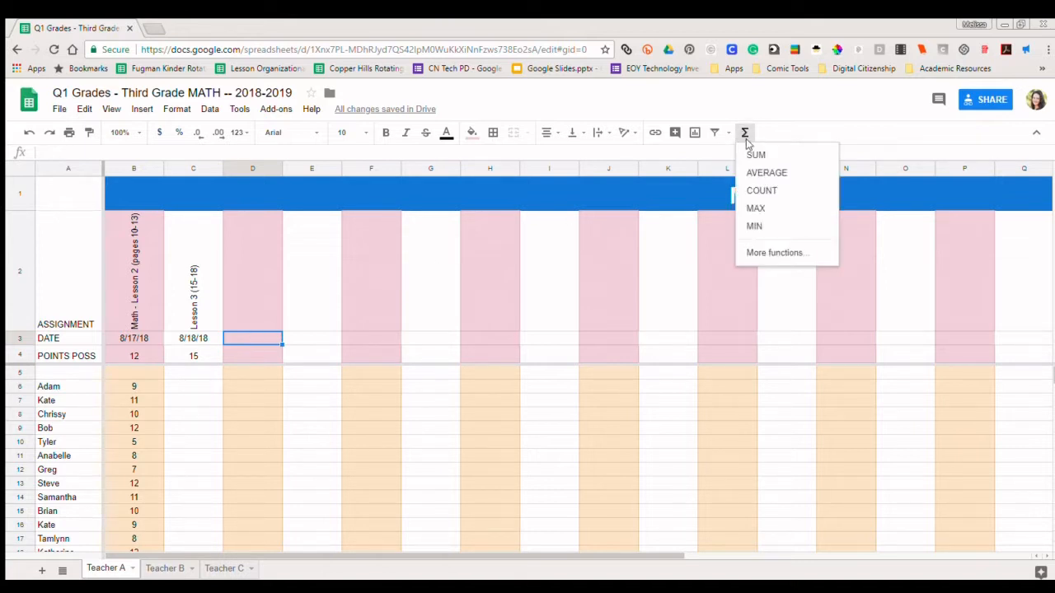
left_click(755, 155)
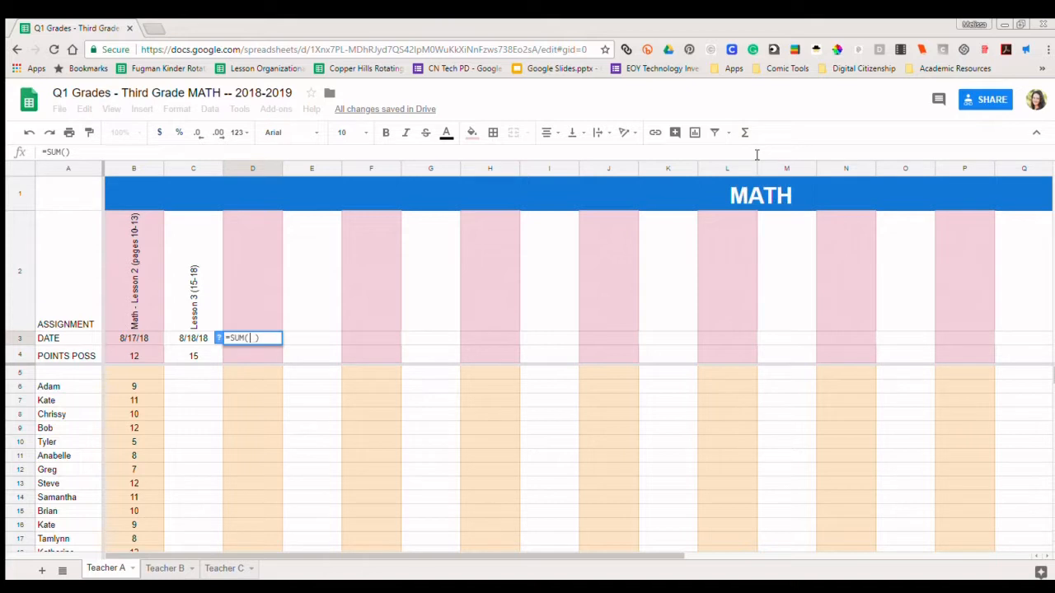
left_click(187, 339)
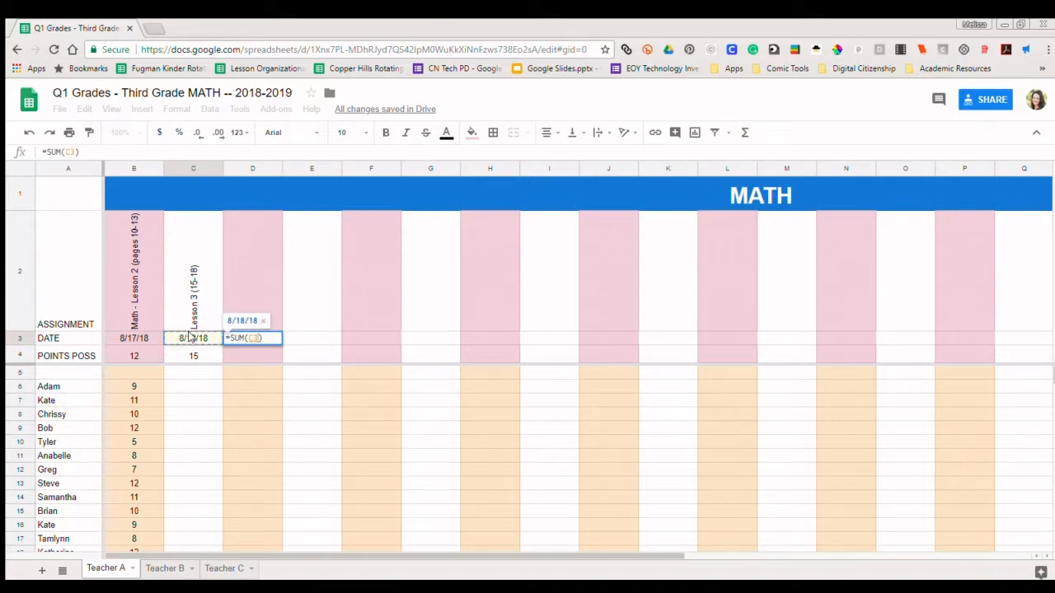
left_click(150, 156)
type("+7")
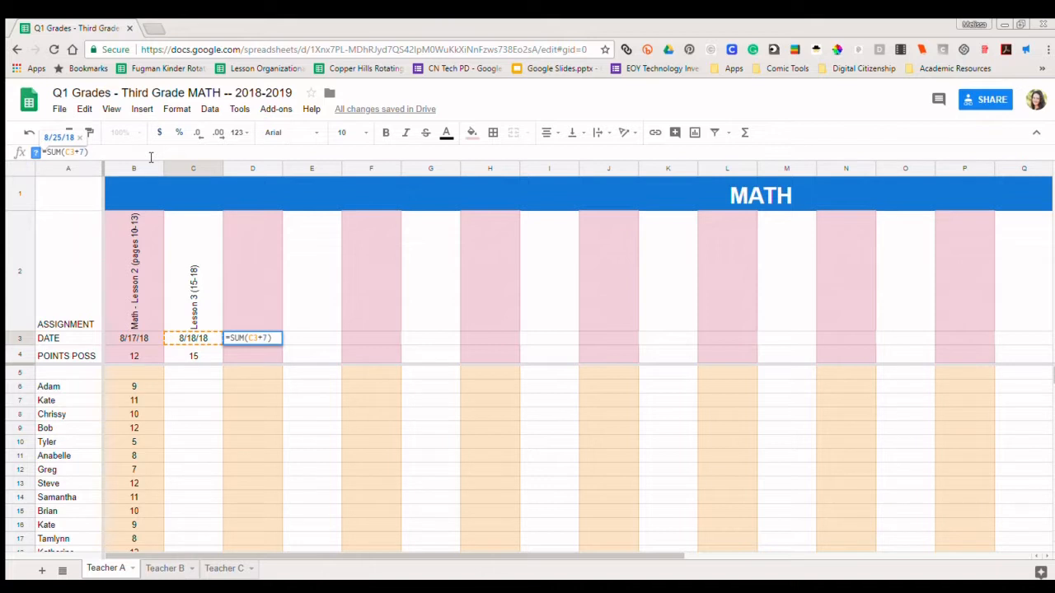
key("Return")
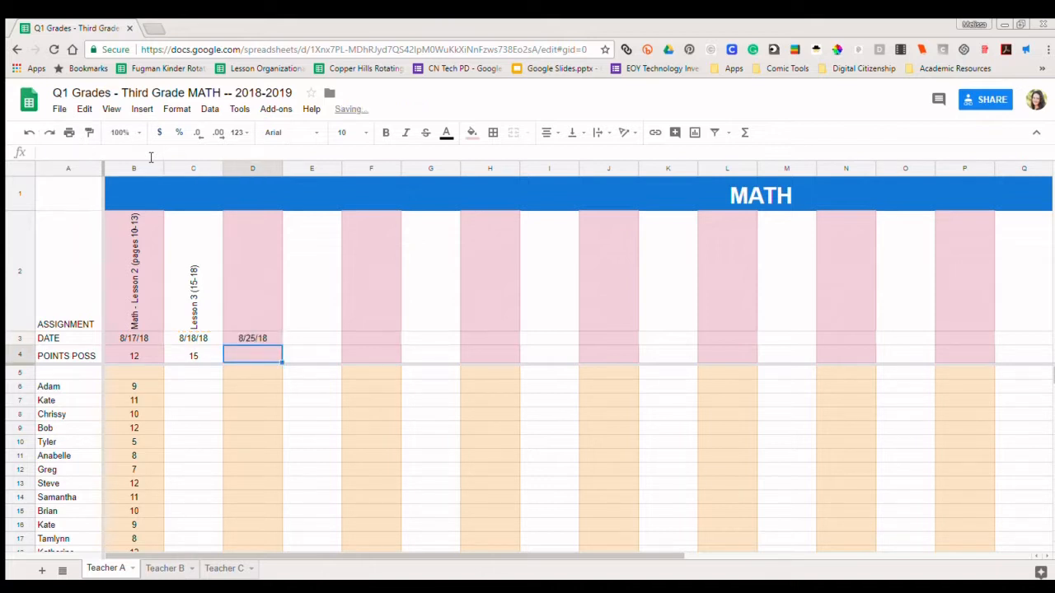
key("Up")
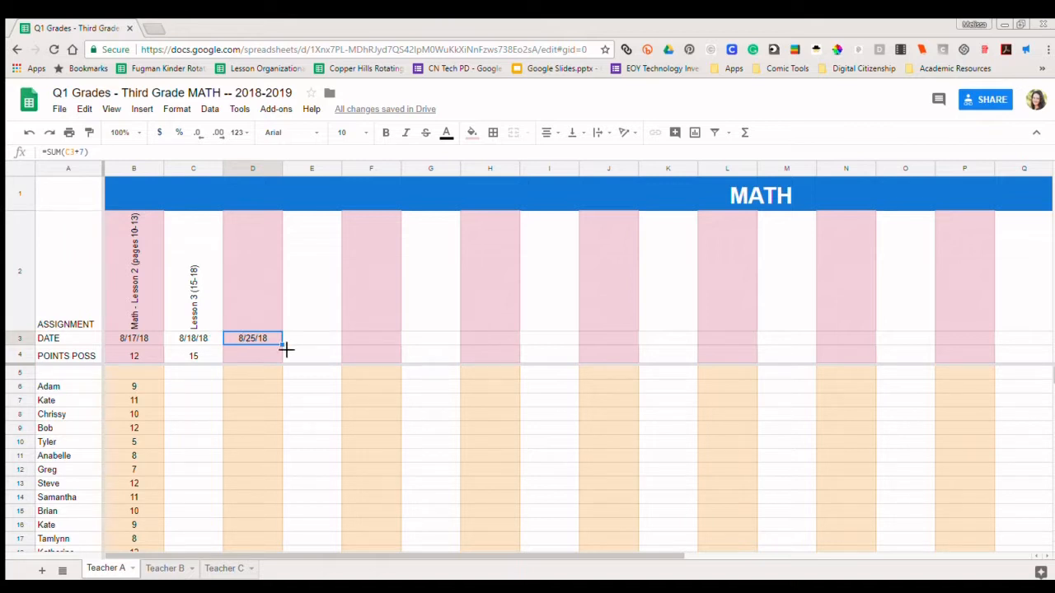
left_click_drag(282, 345, 542, 342)
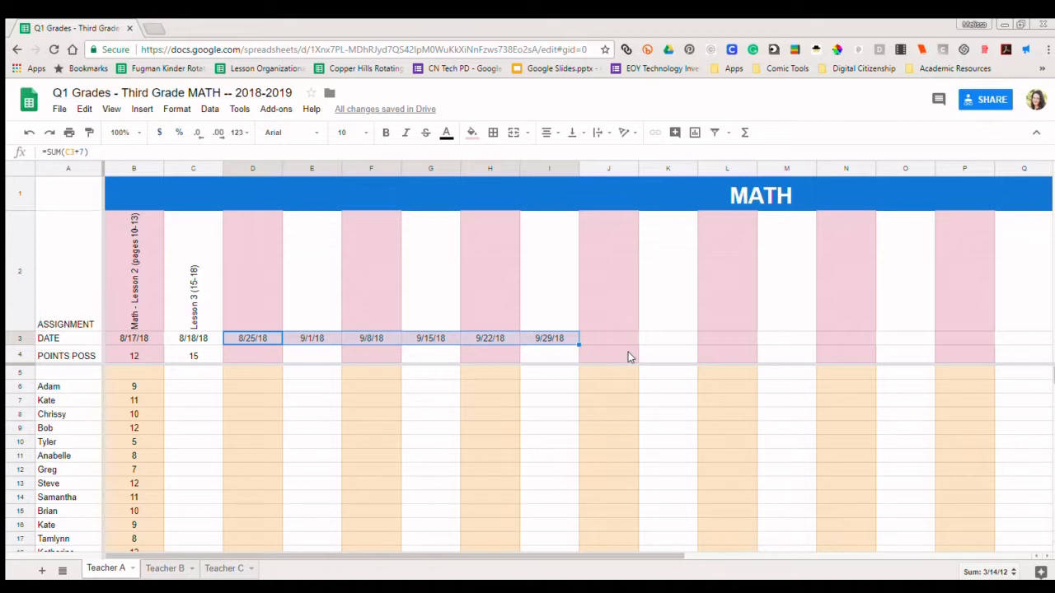
Step: Undo the date fill and clear the formula from D3
key("ctrl+z")
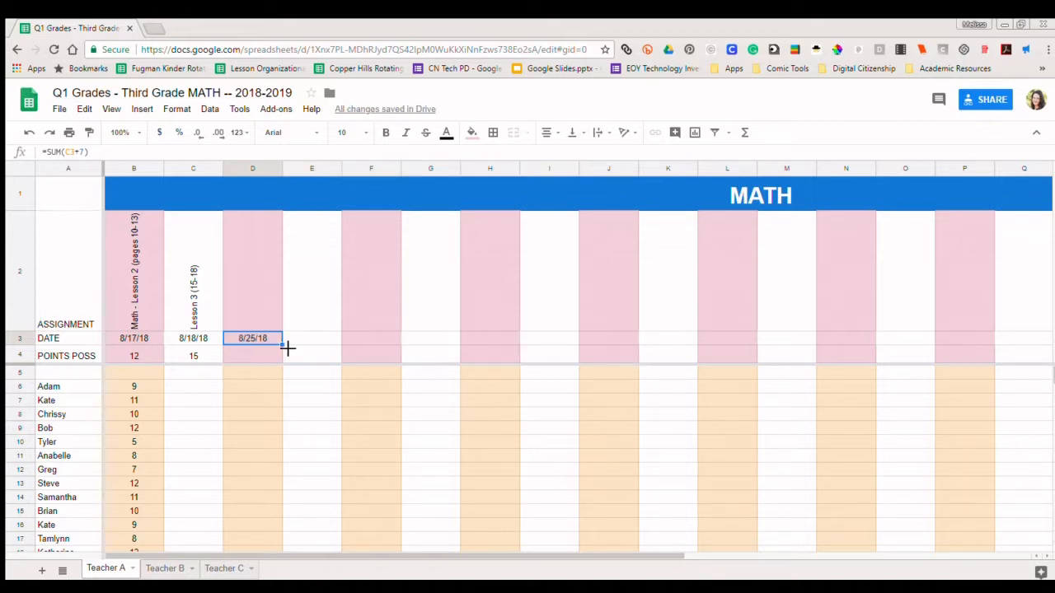
key("Delete")
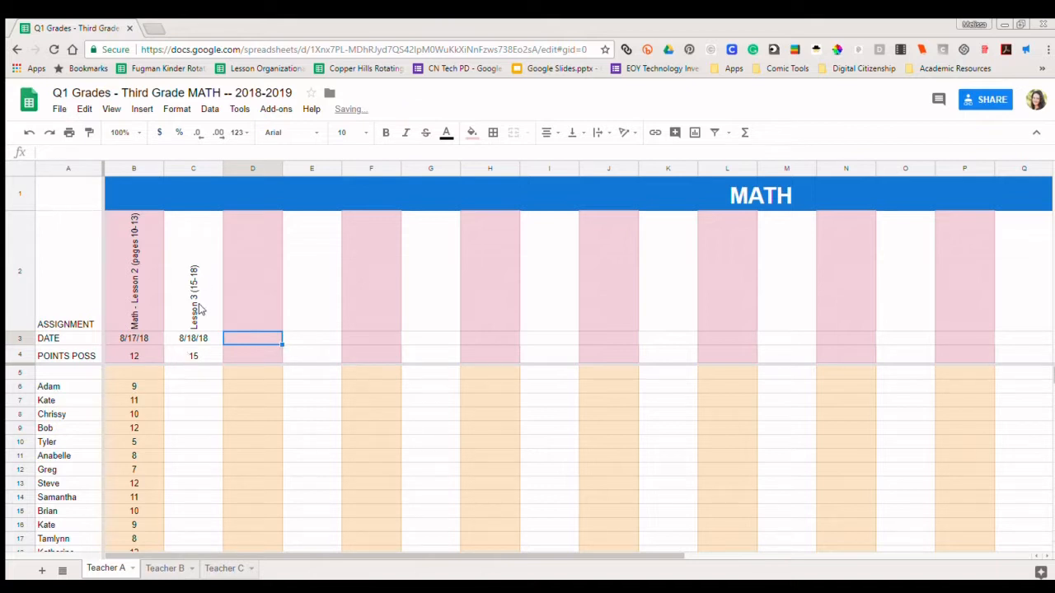
Step: Enter the Lesson 3 scores 15, 14, 13 and 13 for the first four students in C6:C9
left_click(179, 386)
type("15")
key("Return")
type("14")
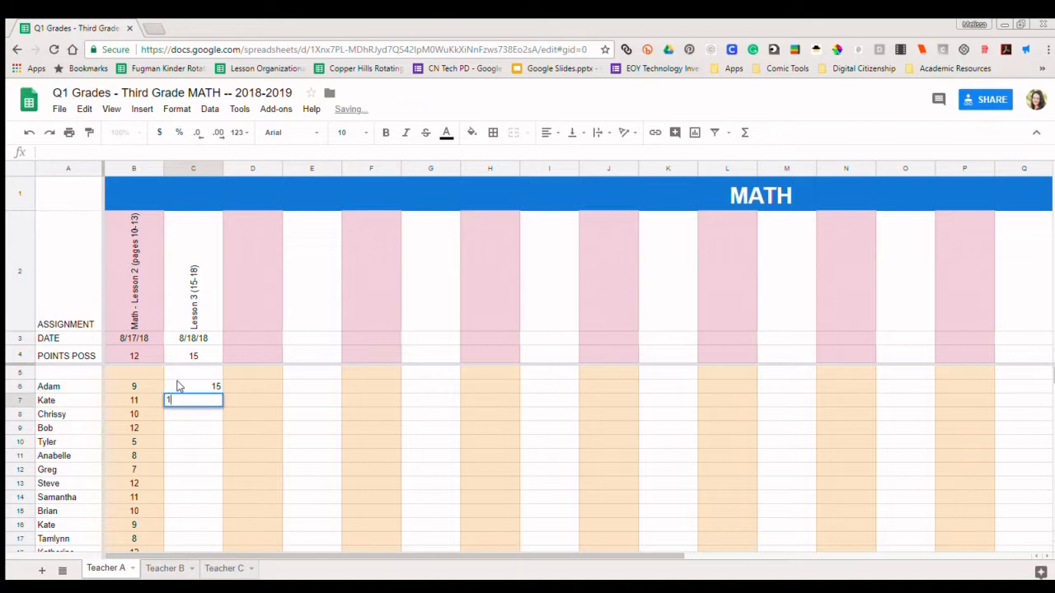
key("Return")
type("13")
key("Return")
type("13")
key("Return")
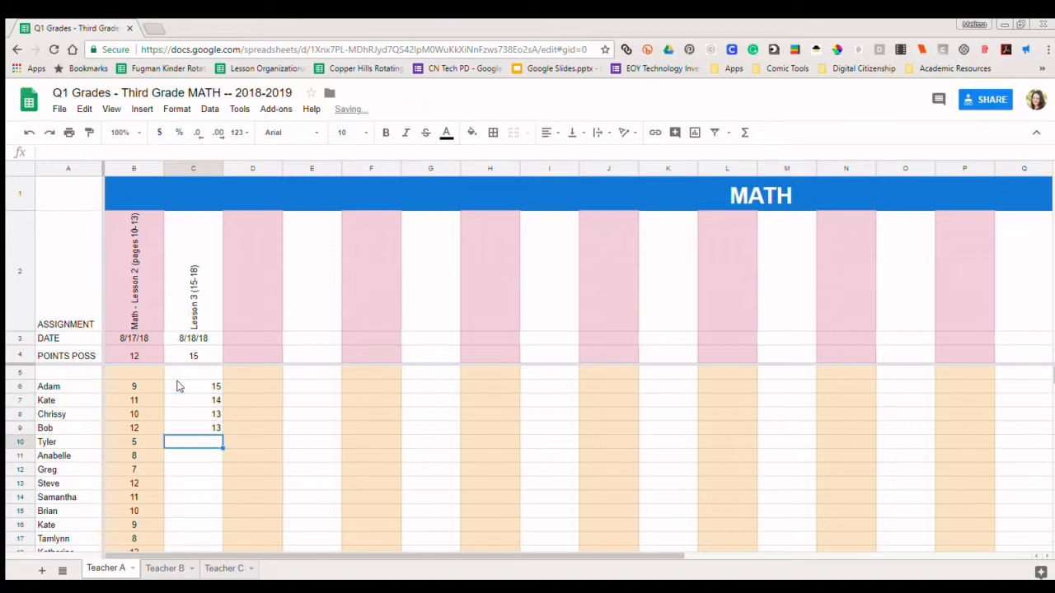
Step: Enter the Lesson 3 scores 15, 16, 13, 12 and 11 for the next five students in C10:C14
type("15")
key("Return")
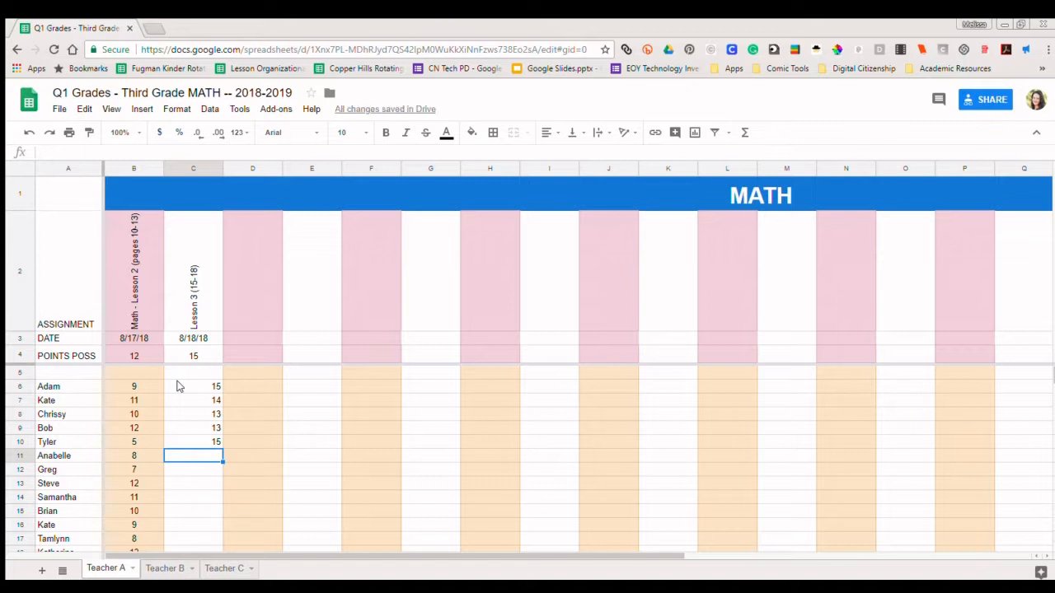
type("16")
key("Return")
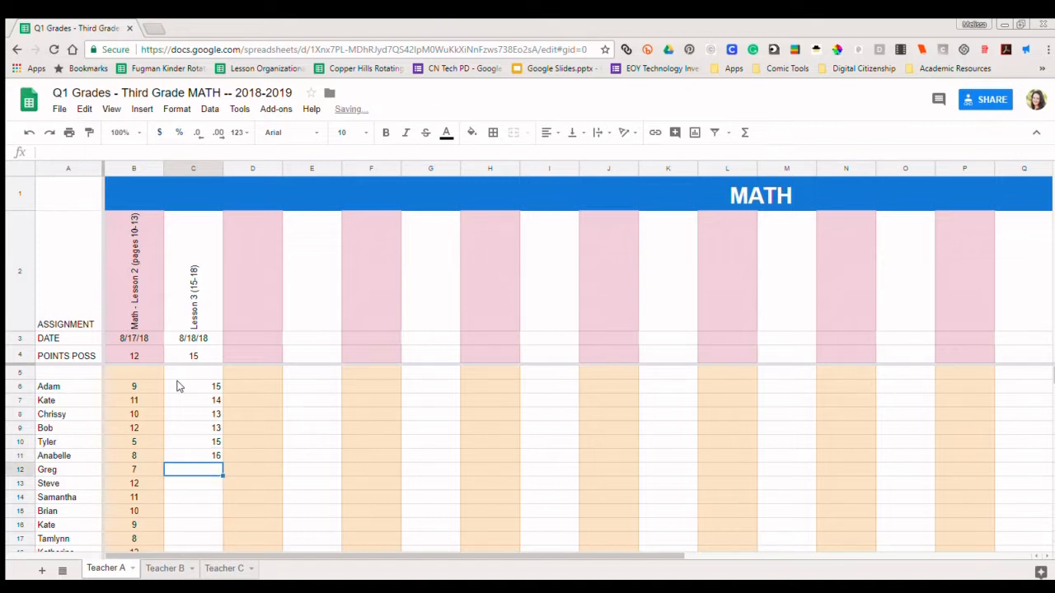
type("13")
key("Return")
type("12")
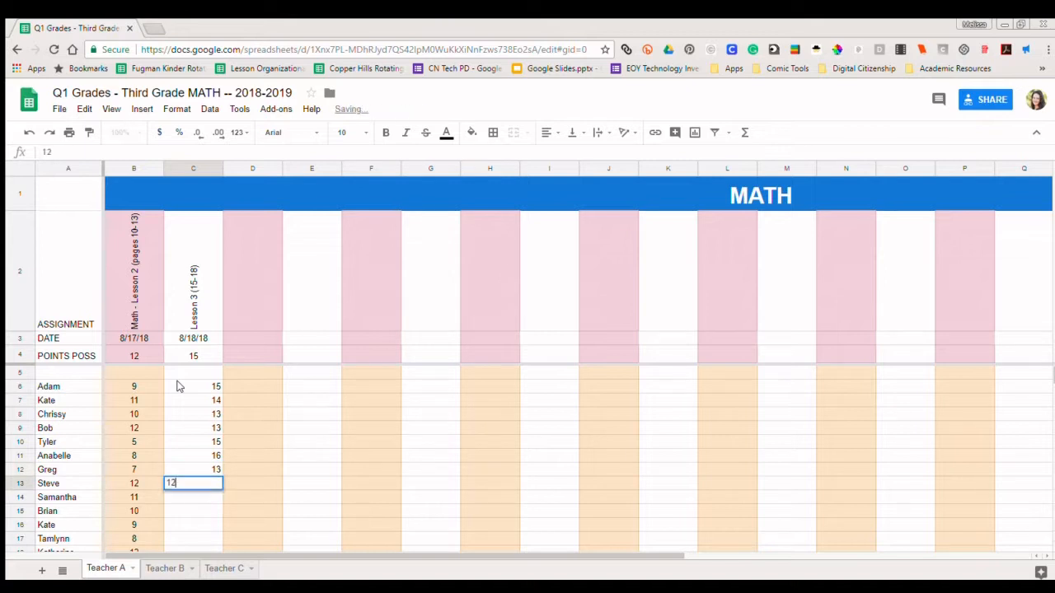
key("Return")
type("11")
key("Return")
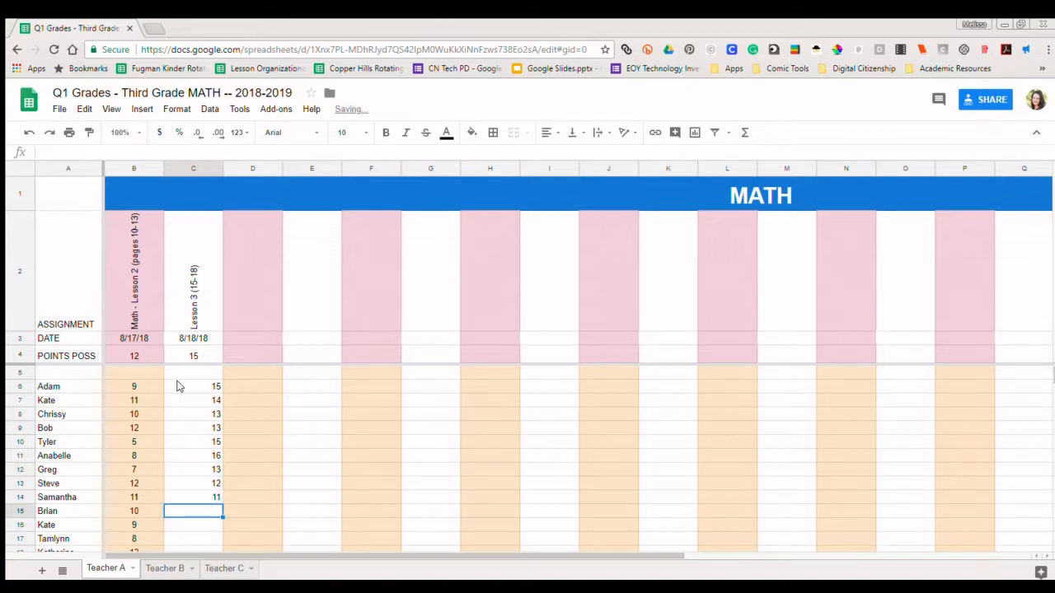
Step: Examine the total points and student percentages in column W, including the formulas in W4 and W6 to W8
scroll(193, 483, "down", 1)
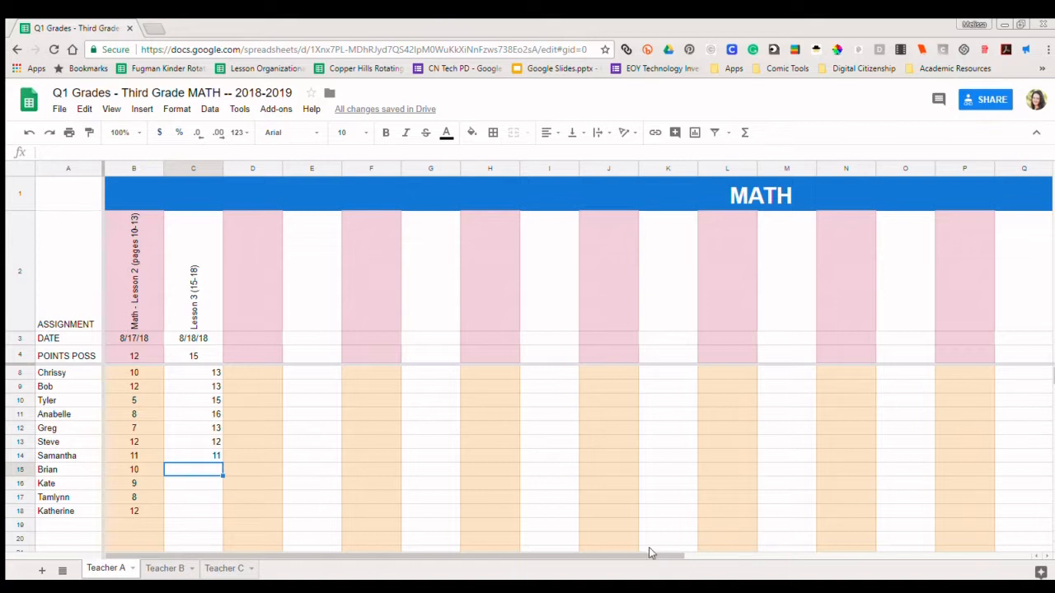
left_click_drag(642, 548, 980, 545)
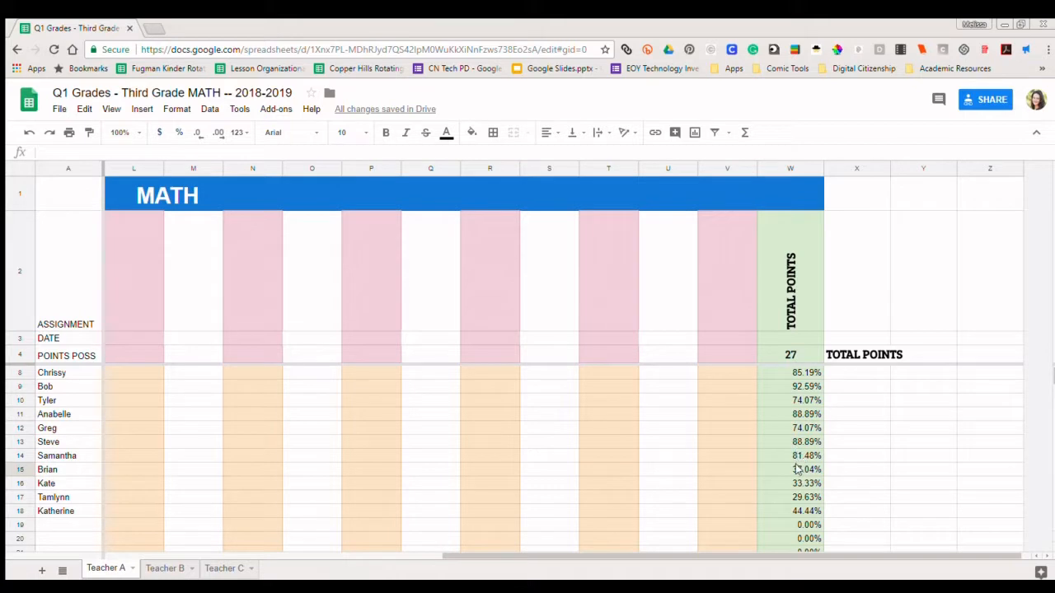
scroll(804, 502, "down", 2)
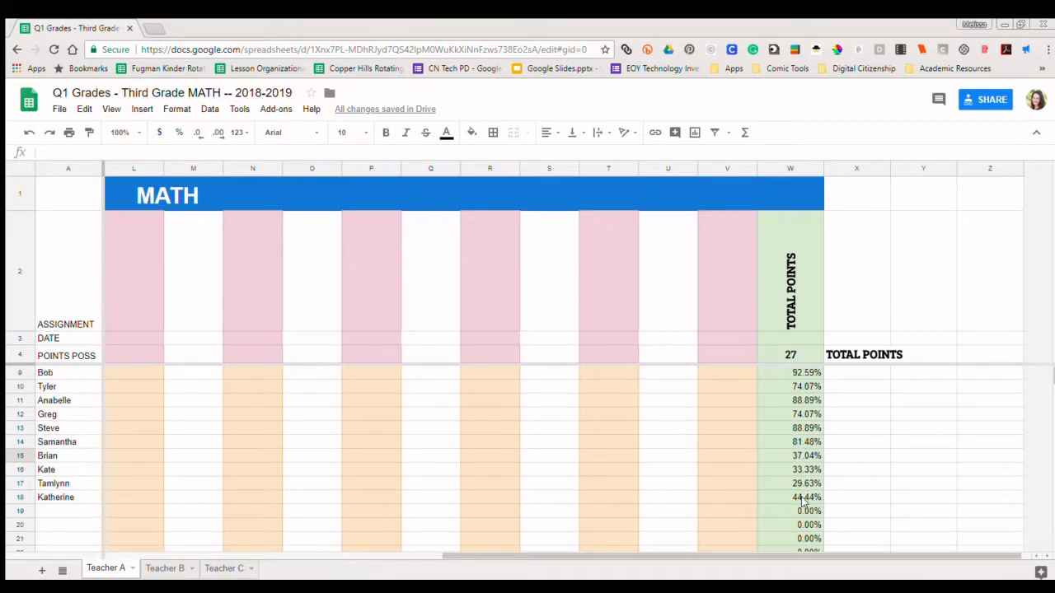
scroll(804, 502, "up", 3)
scroll(804, 503, "up", 1)
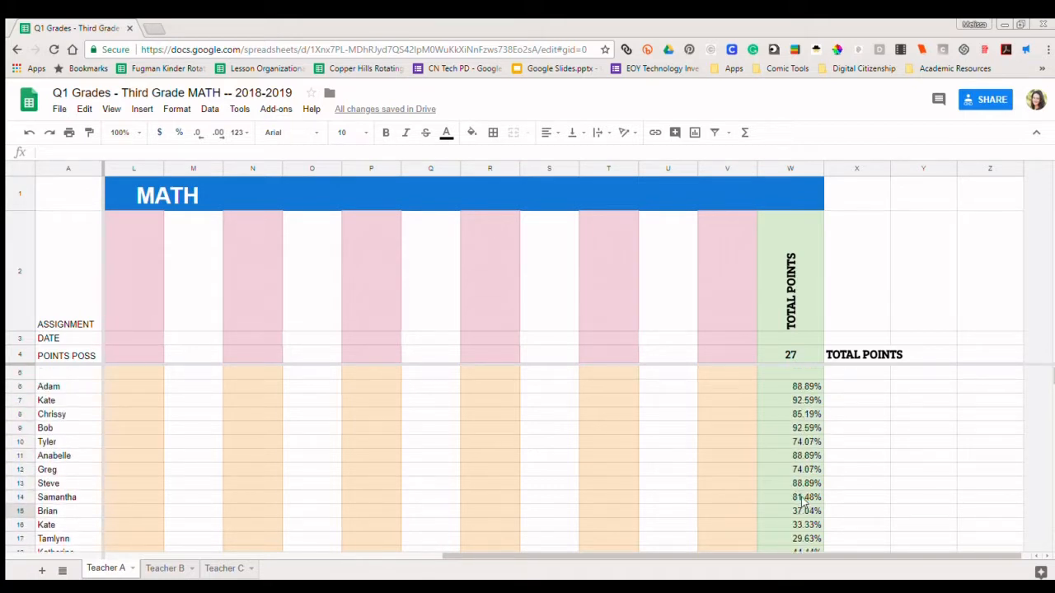
left_click(783, 354)
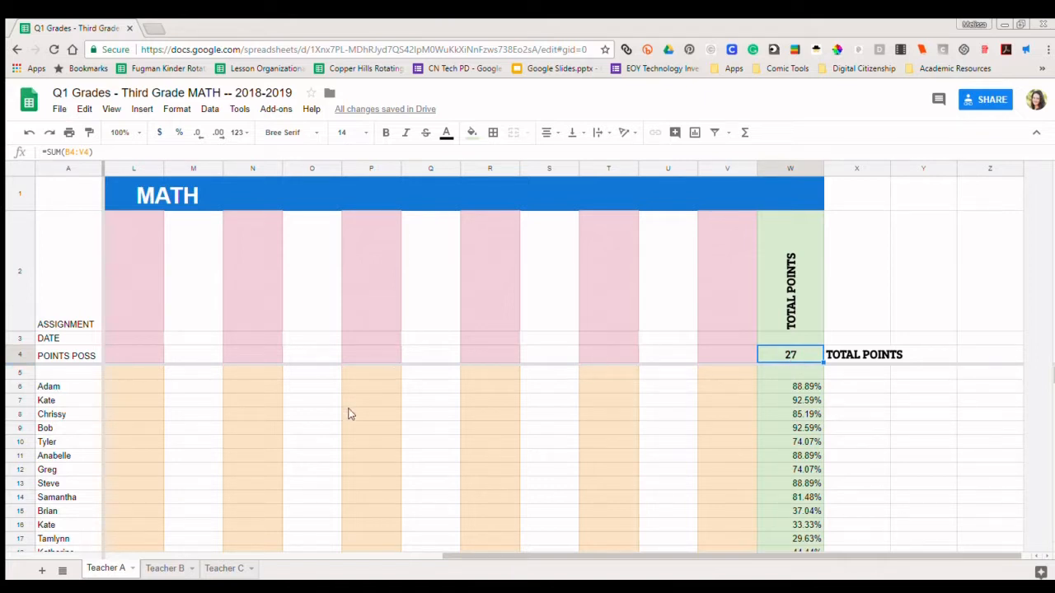
left_click(803, 386)
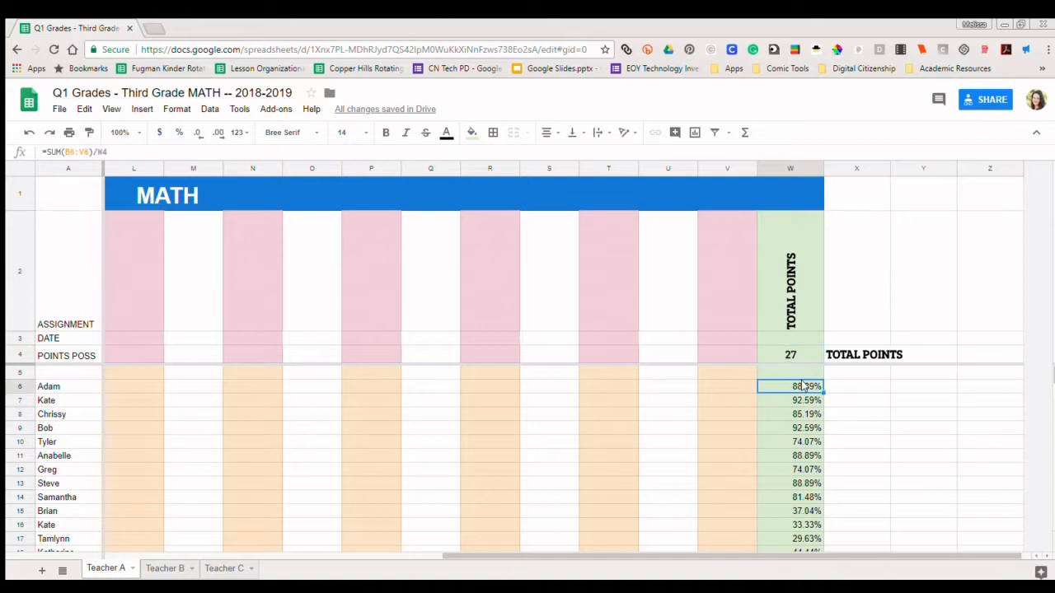
left_click(800, 400)
left_click(798, 413)
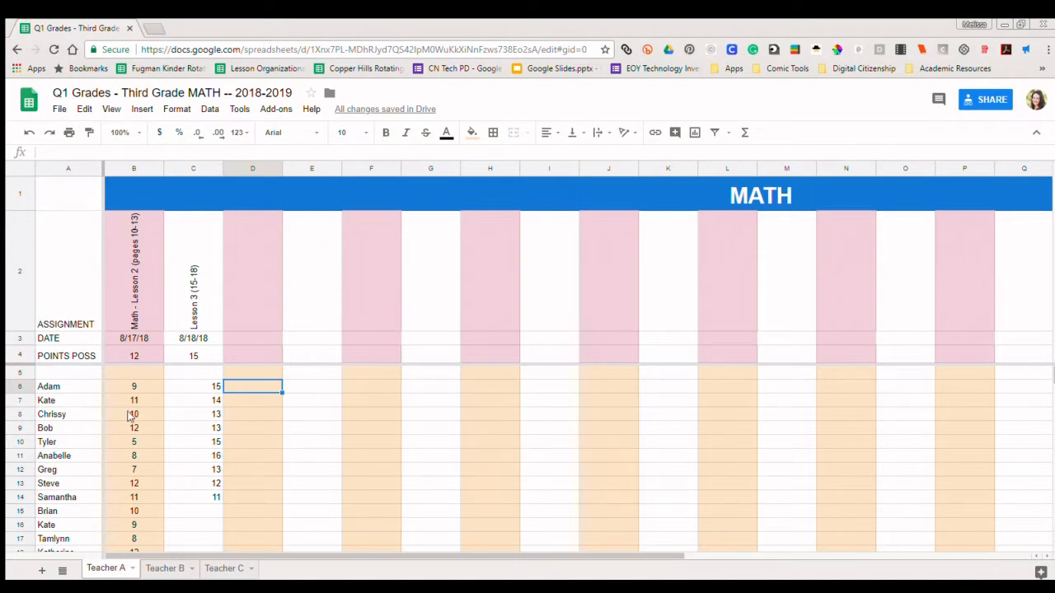
Step: Replace the first student's sample name in A6 of the math gradebook with a different first name
left_click_drag(66, 387, 61, 430)
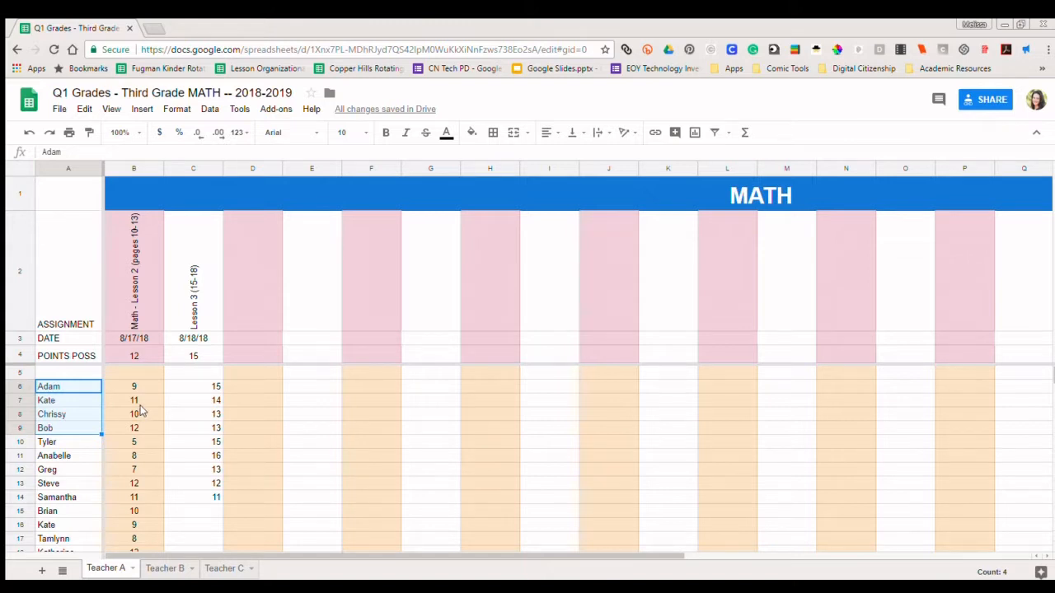
left_click(80, 385)
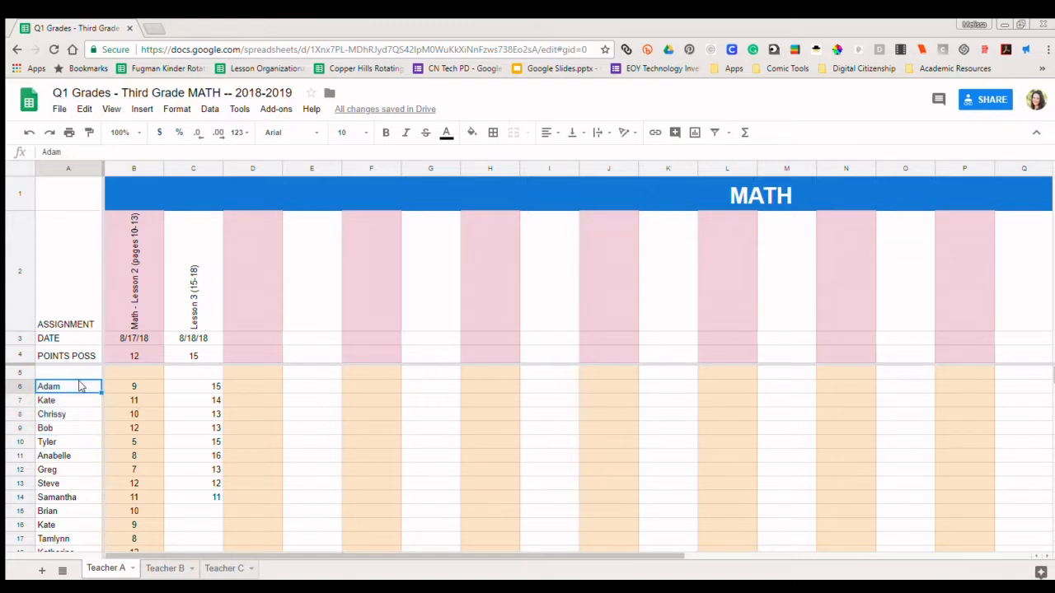
key("Delete")
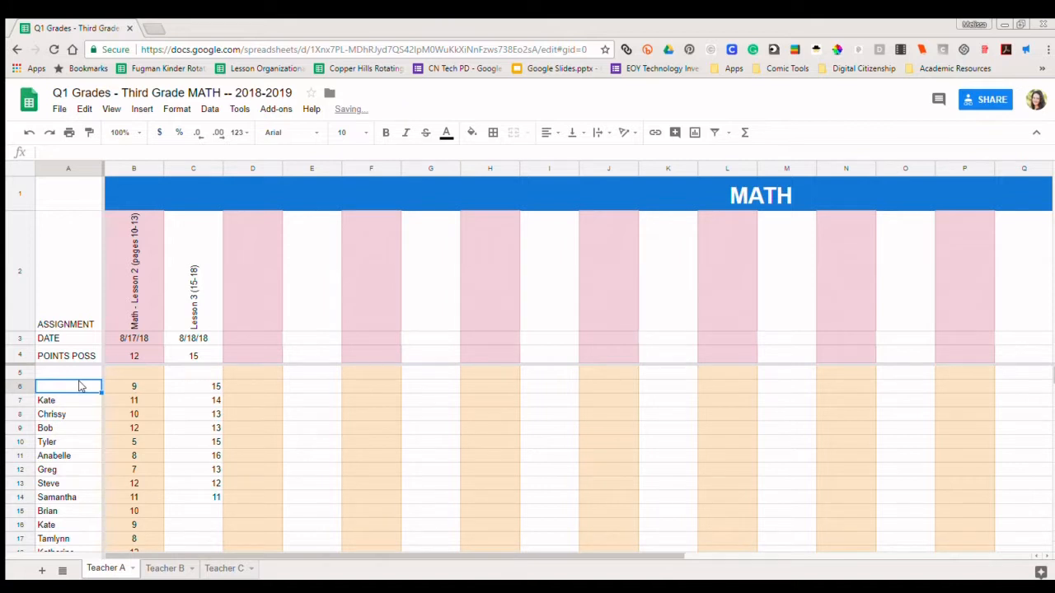
type("He")
key("BackSpace")
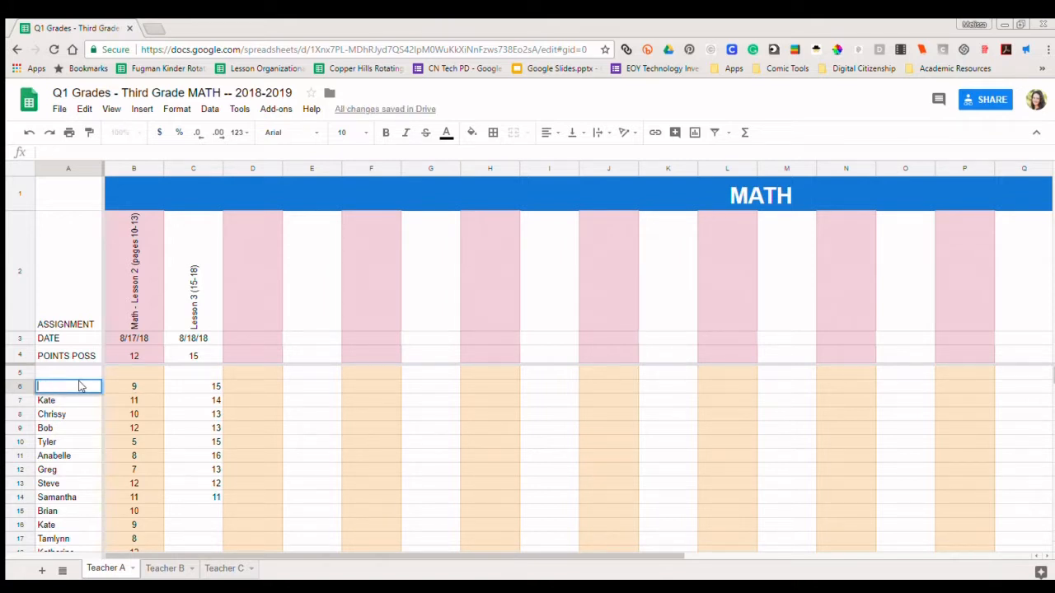
type("Jake")
key("Return")
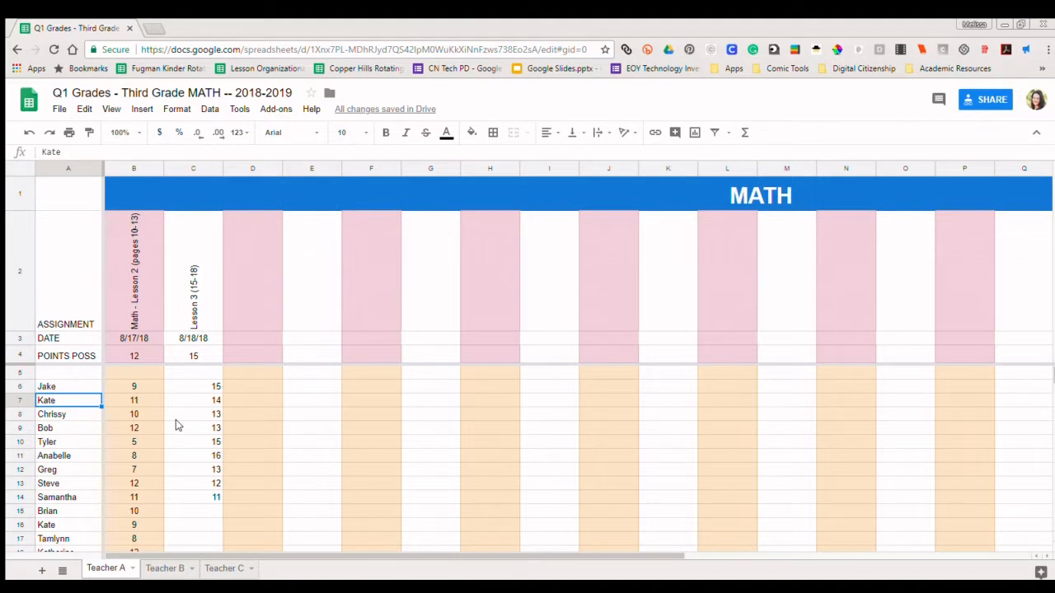
Step: Look through the Teacher B reading sheet and the Teacher C writing sheet back to its first assignment column
scroll(176, 420, "down", 1)
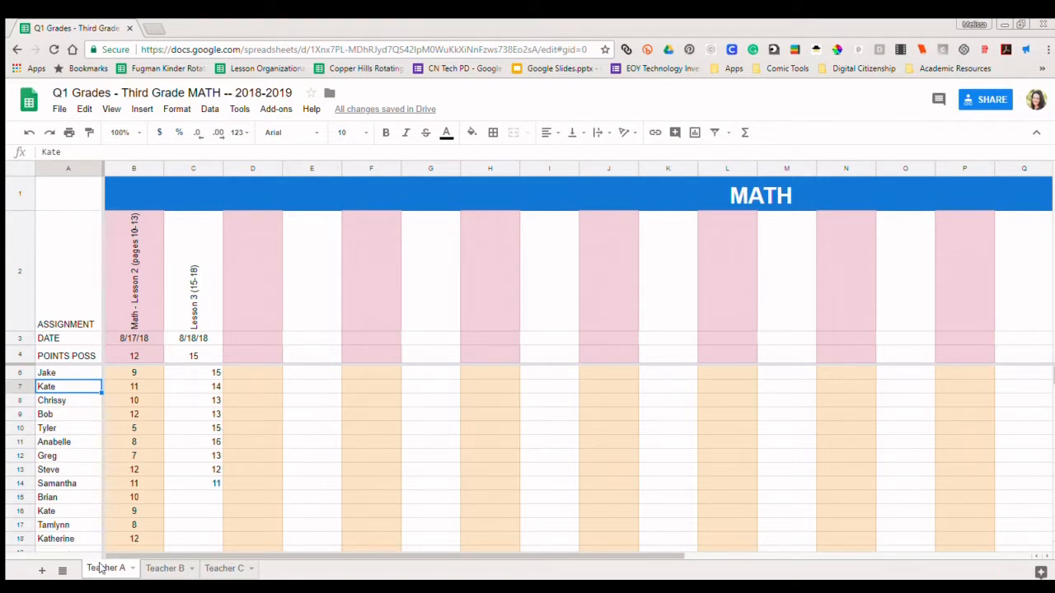
left_click(157, 567)
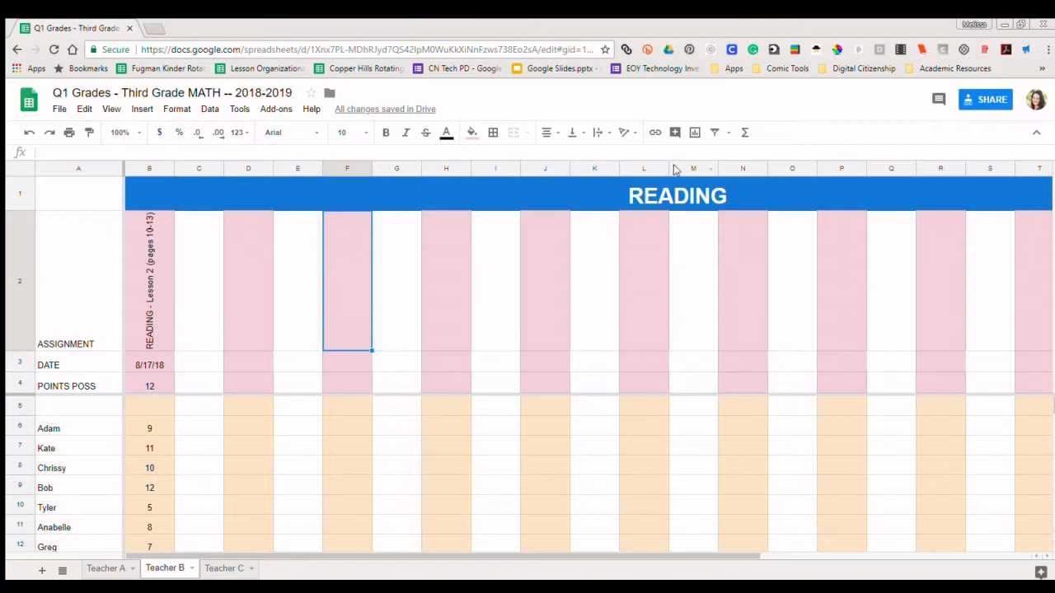
left_click(222, 568)
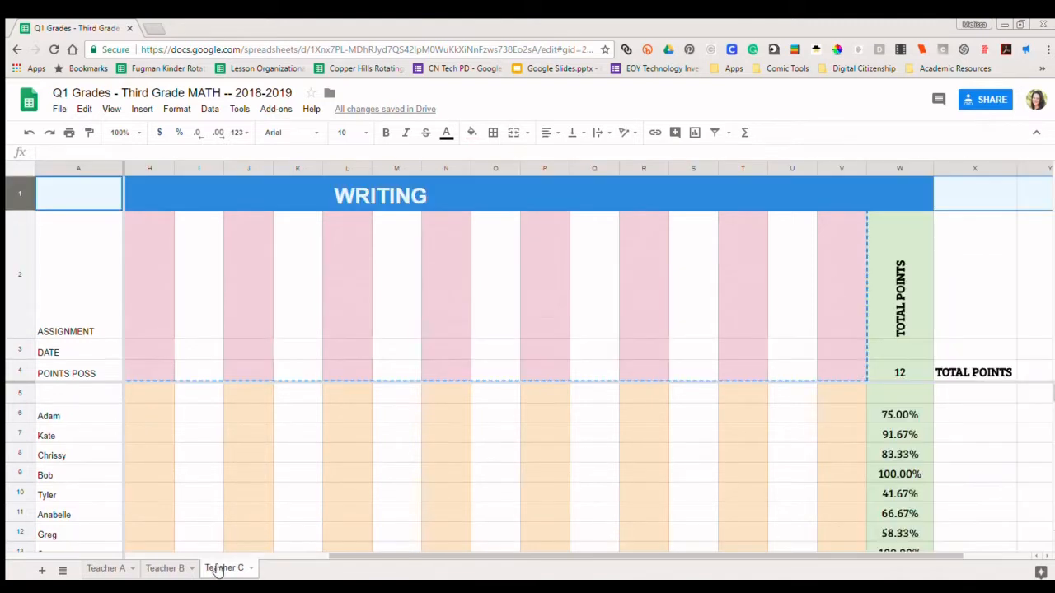
left_click(381, 435)
scroll(381, 435, "left", 6)
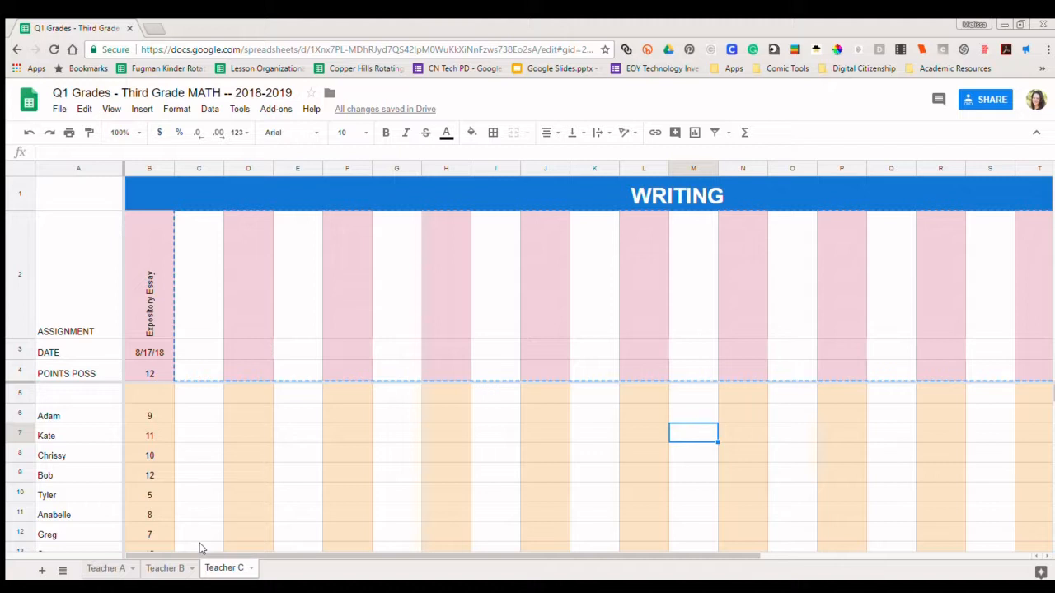
Step: Add a new sheet and copy the entire contents of the Teacher C writing sheet into it
left_click(42, 571)
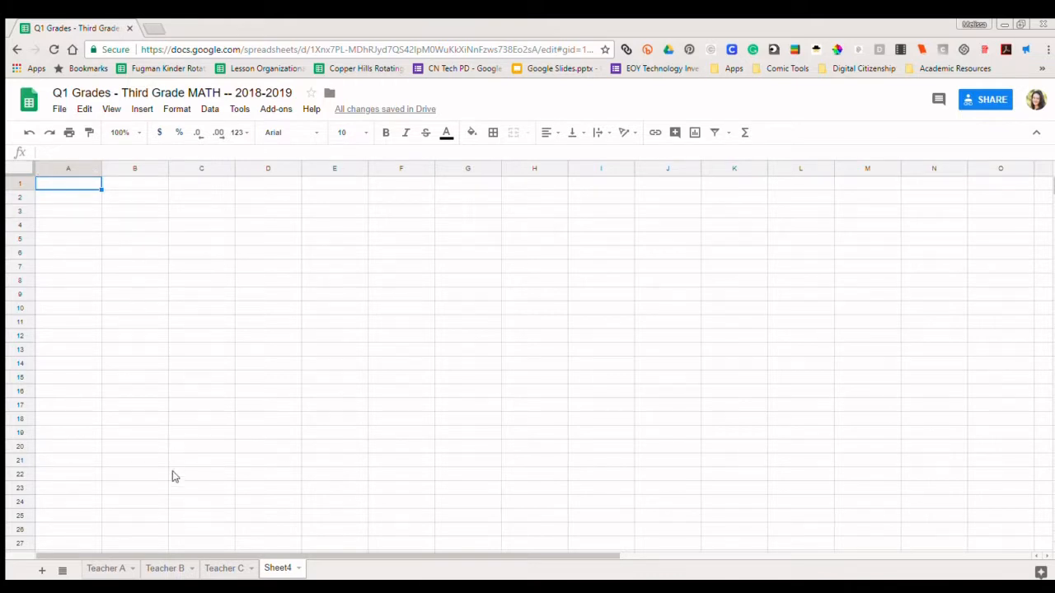
left_click(214, 568)
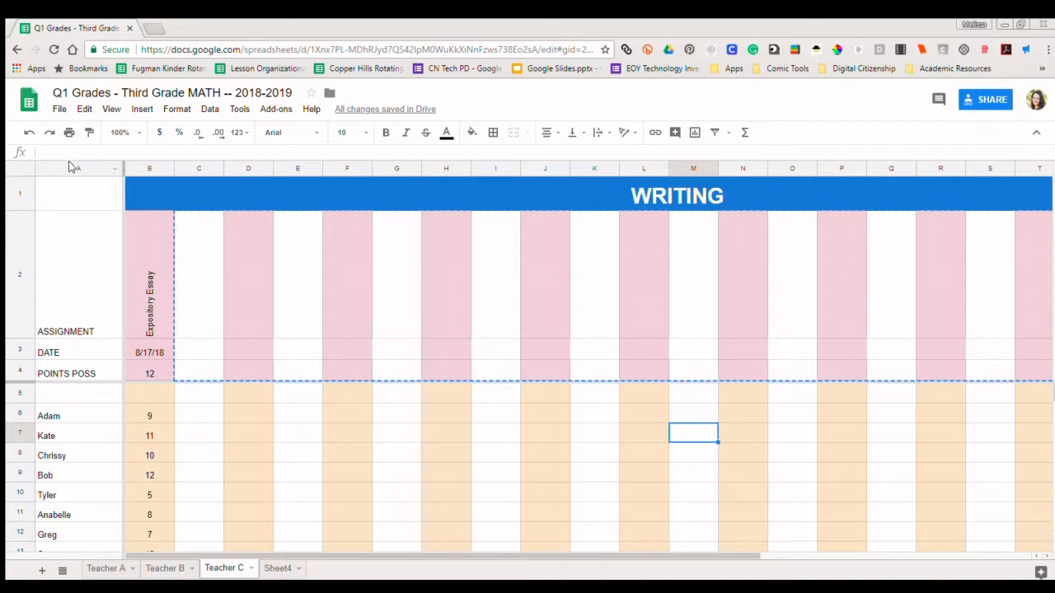
left_click(17, 168)
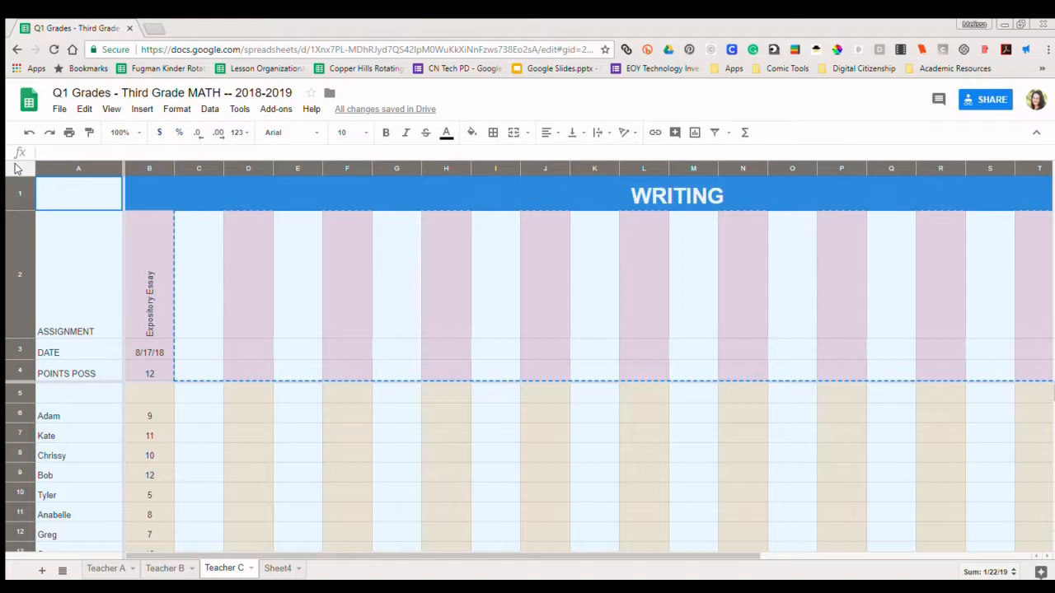
key("Escape")
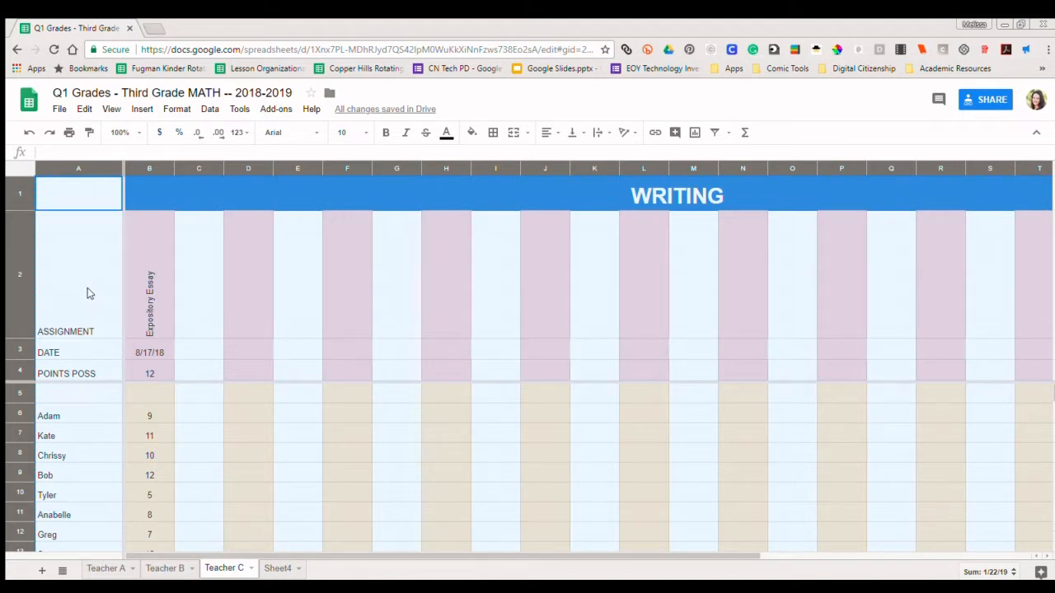
left_click(275, 568)
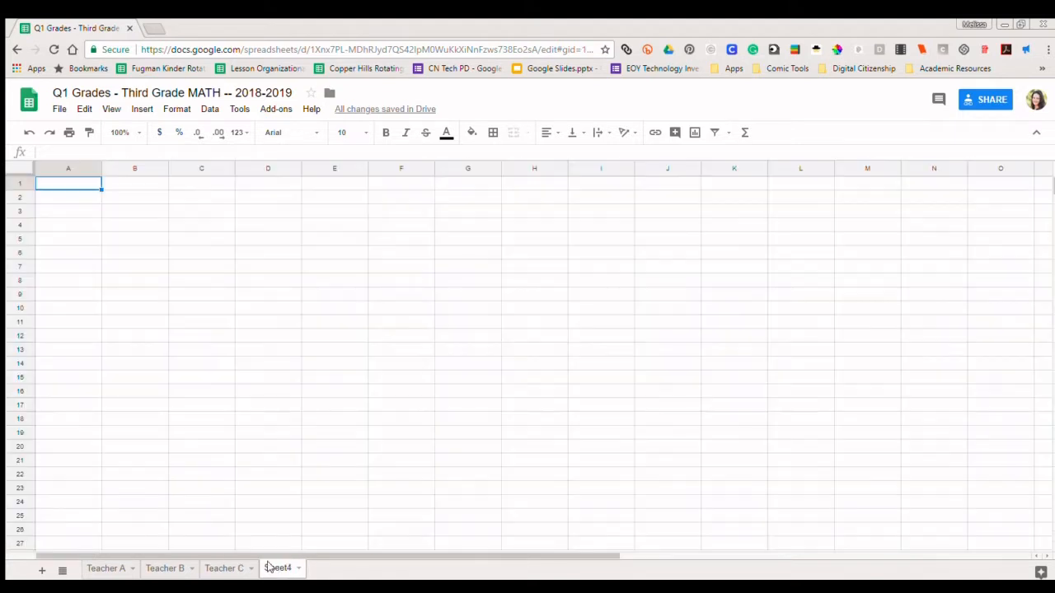
left_click(16, 169)
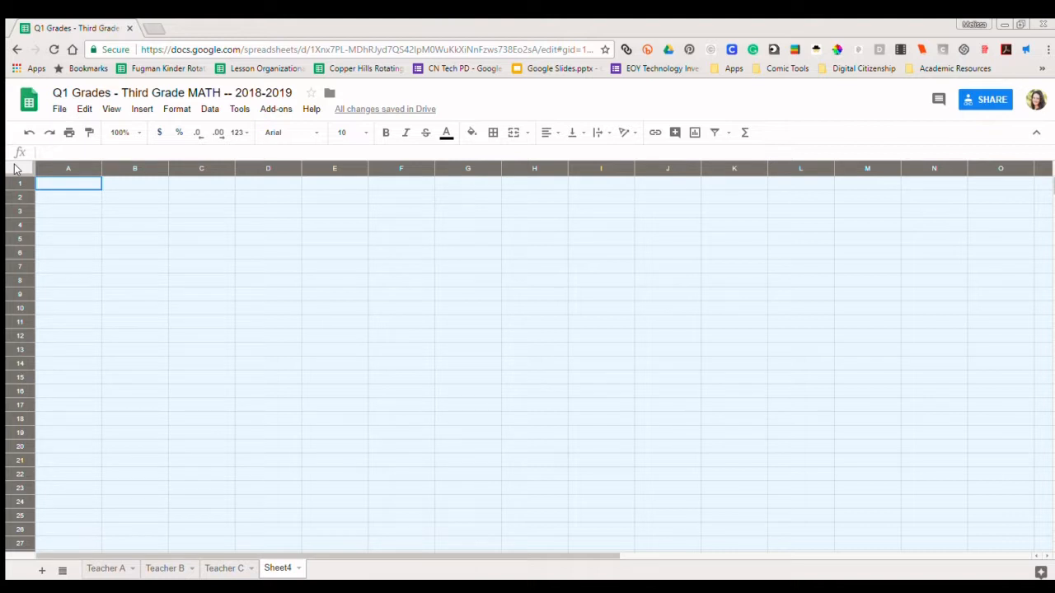
key("ctrl+v")
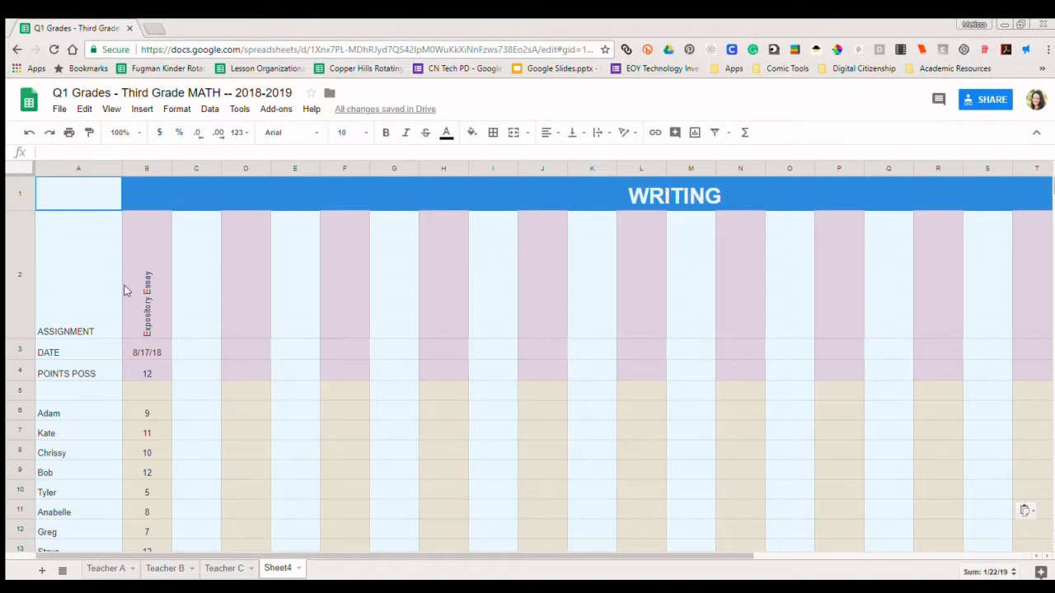
left_click(209, 368)
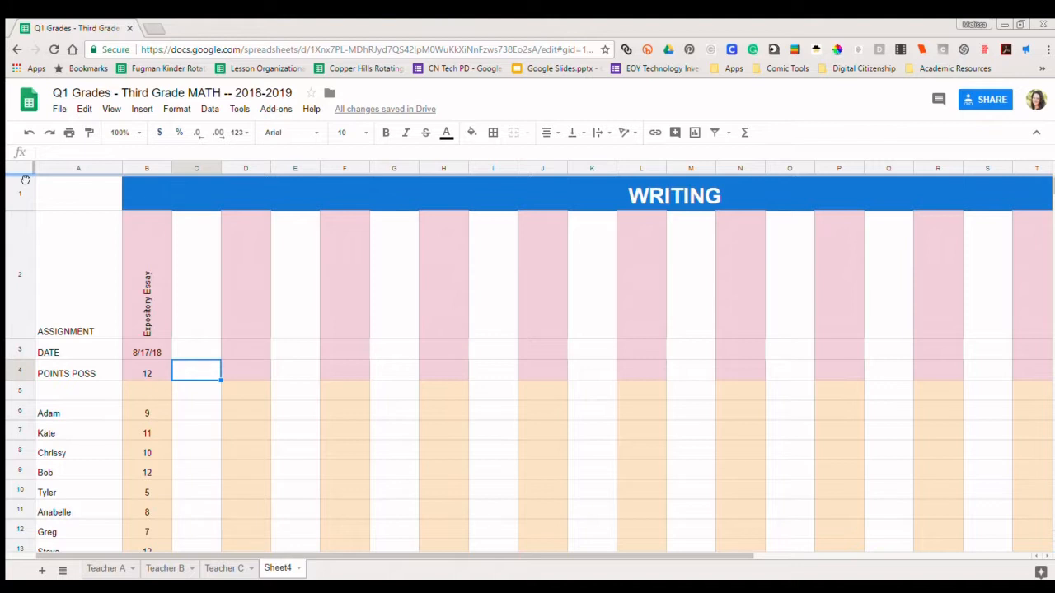
Step: Freeze rows 1 to 4 and column A on the new sheet, and check the frozen column against the total points column
left_click_drag(26, 180, 20, 176)
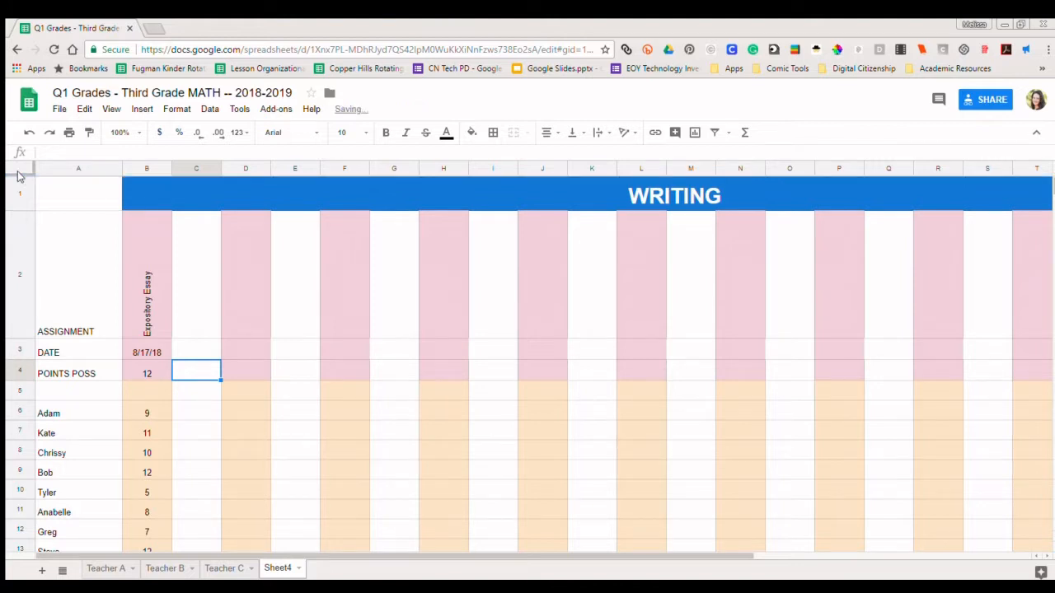
left_click(20, 175)
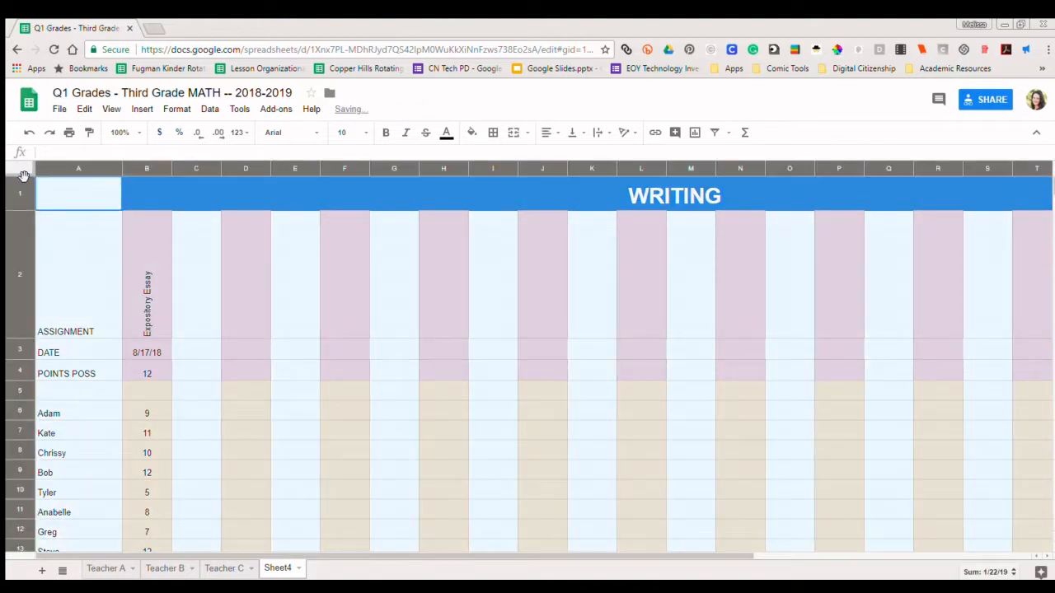
left_click(58, 205)
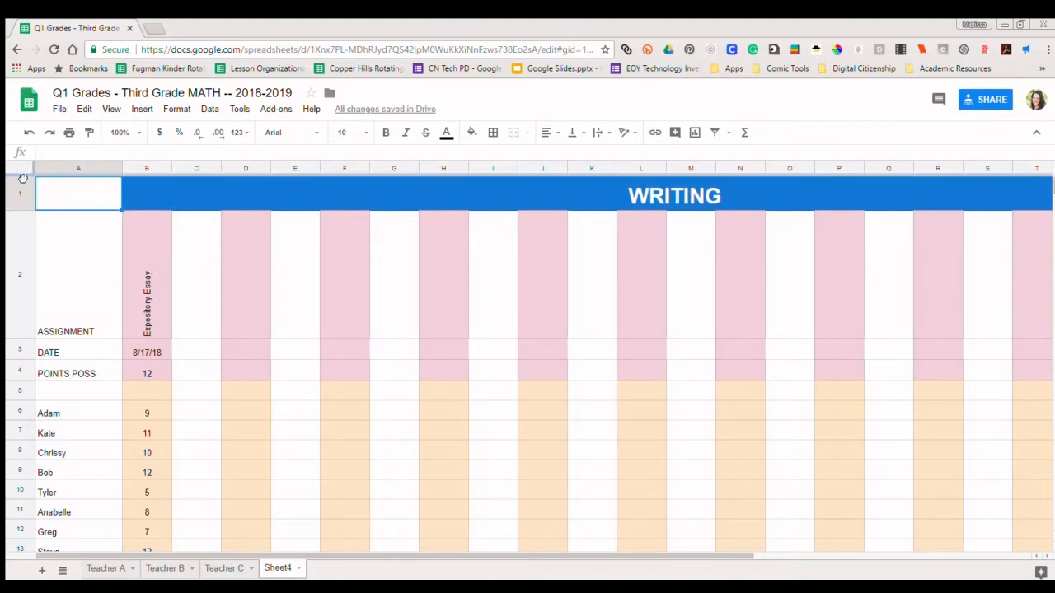
left_click_drag(23, 178, 22, 375)
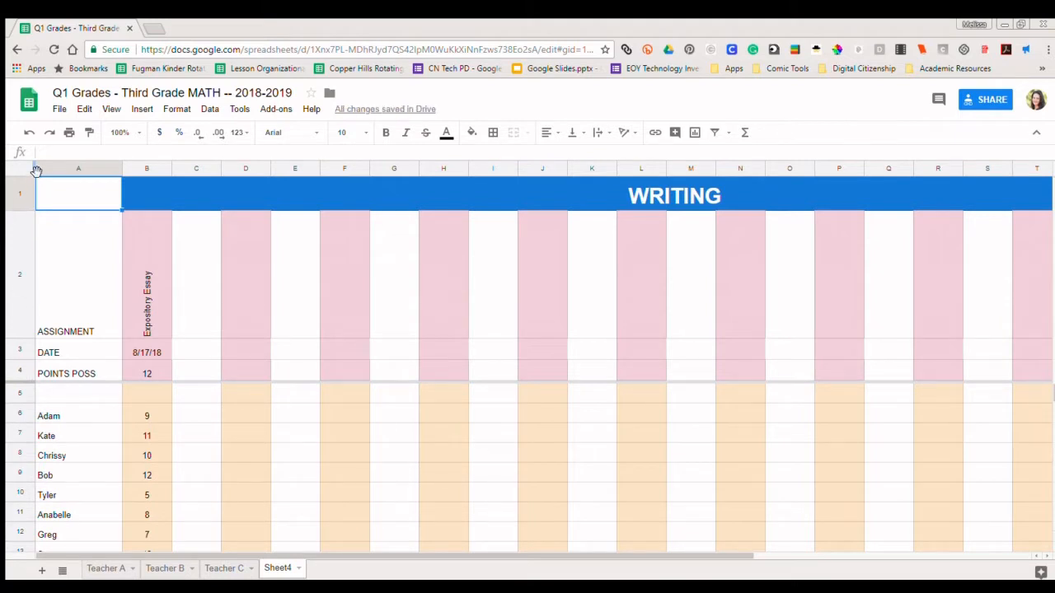
left_click_drag(36, 171, 123, 180)
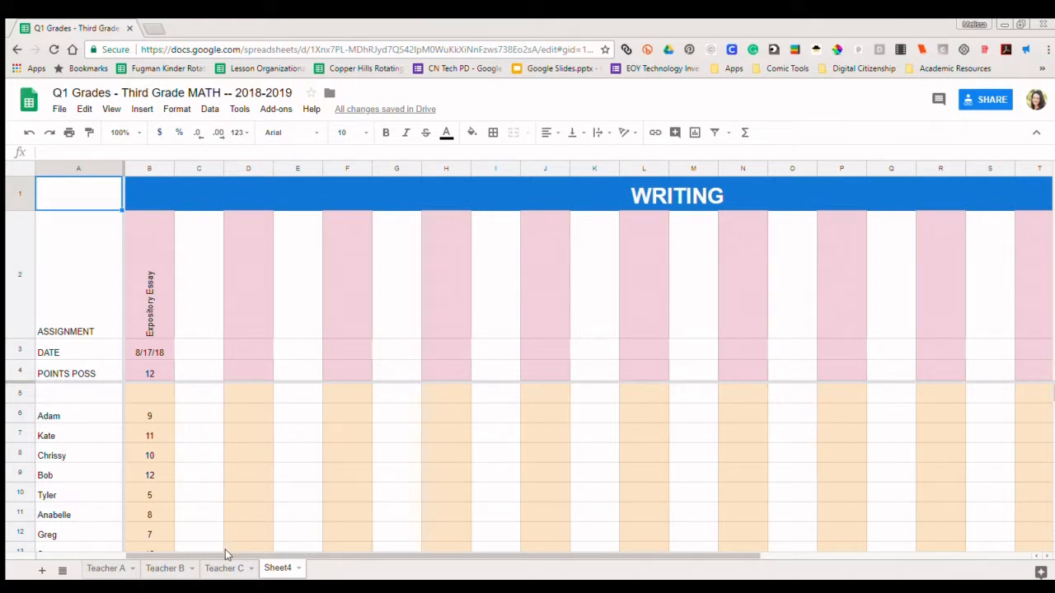
left_click_drag(227, 554, 466, 546)
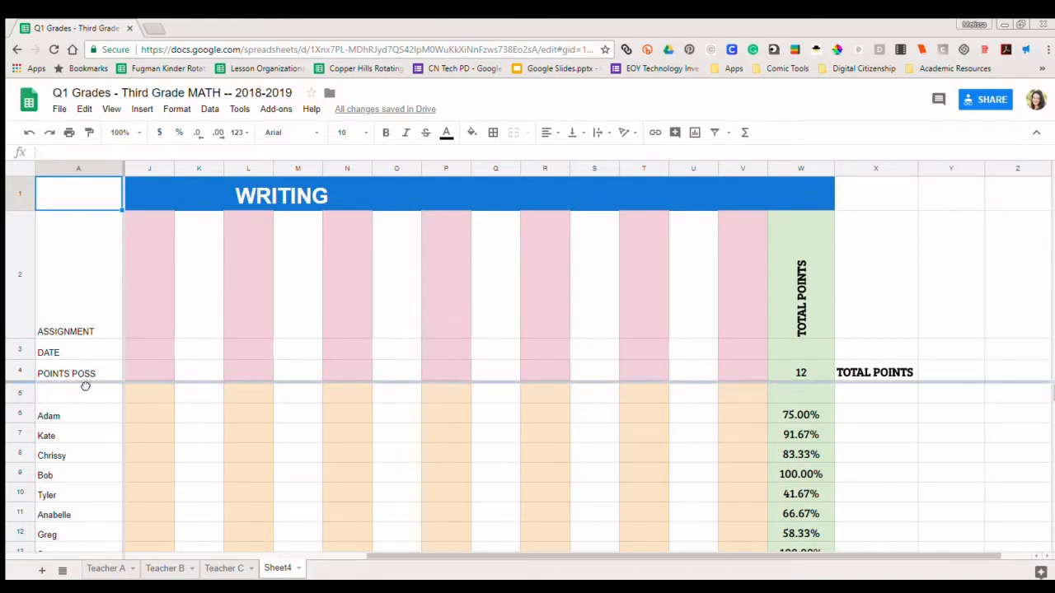
Step: Limit the frozen area to row 1 with no frozen columns, and check how the sheet scrolls in both directions
left_click_drag(84, 386, 71, 214)
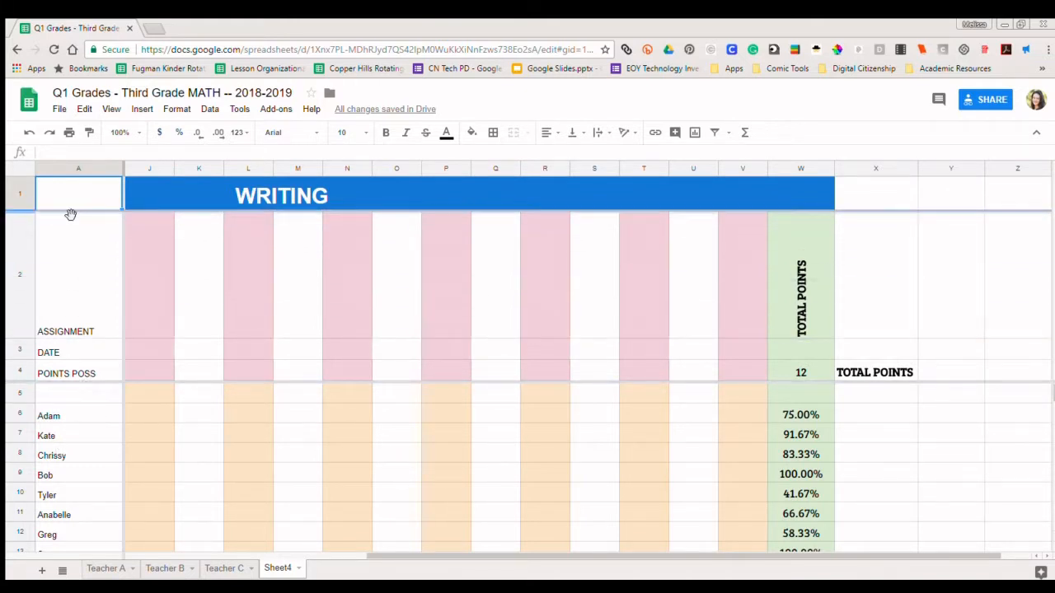
left_click_drag(123, 171, 29, 170)
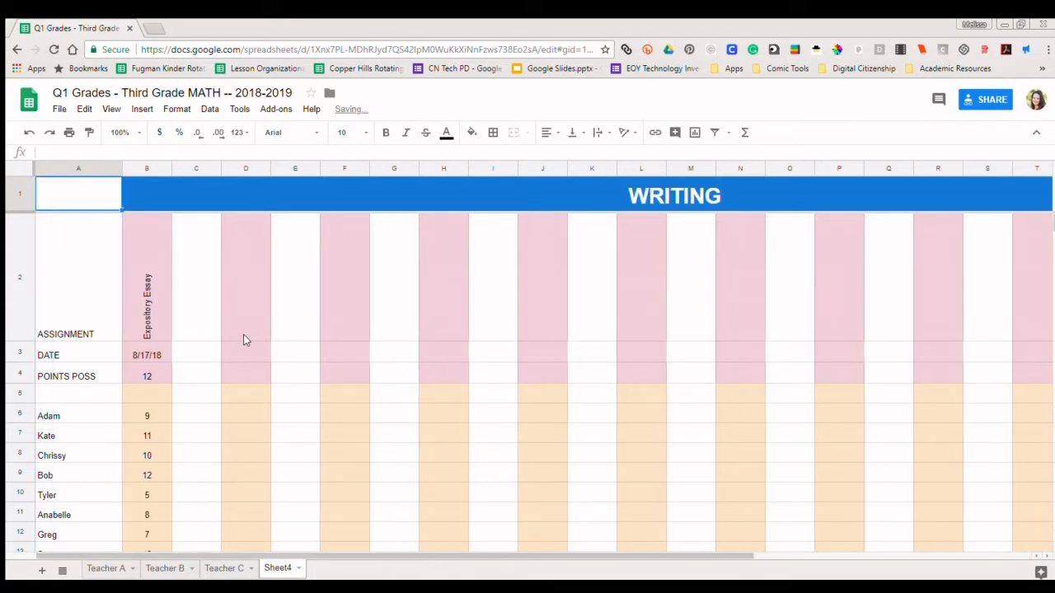
scroll(244, 340, "down", 8)
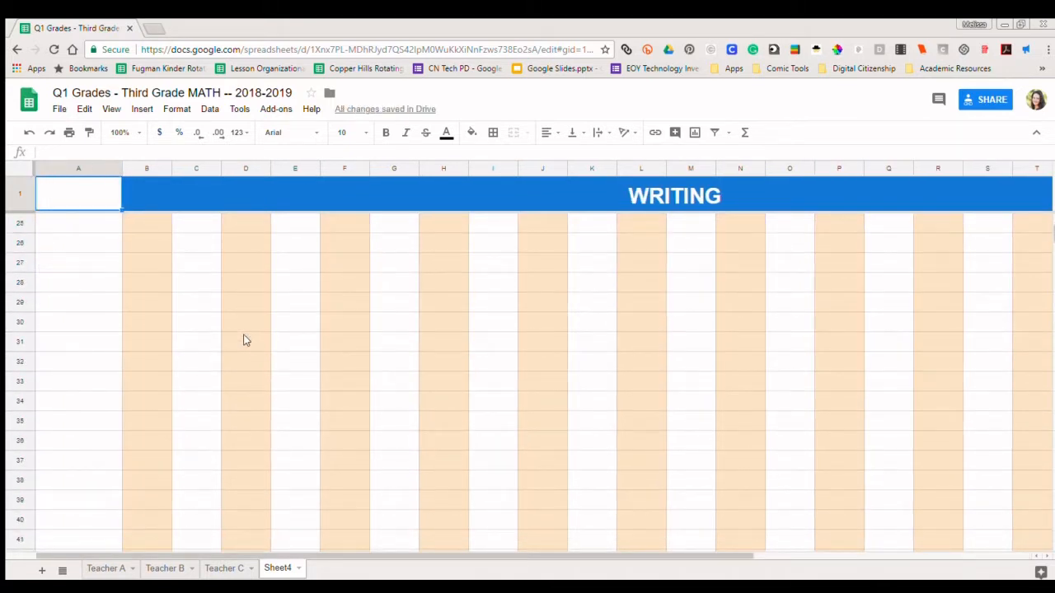
scroll(244, 340, "up", 8)
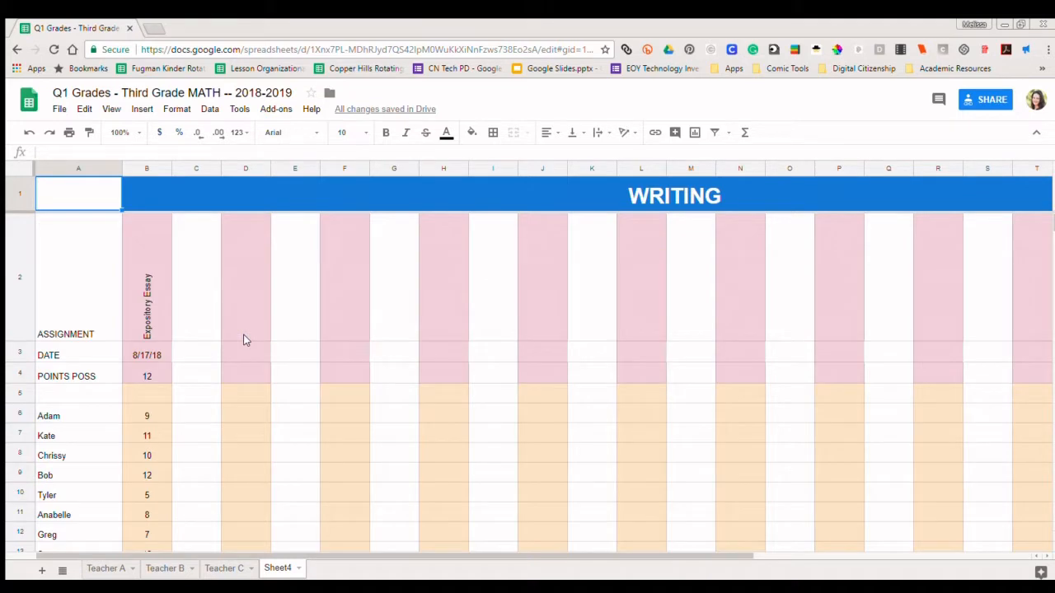
scroll(244, 339, "down", 7)
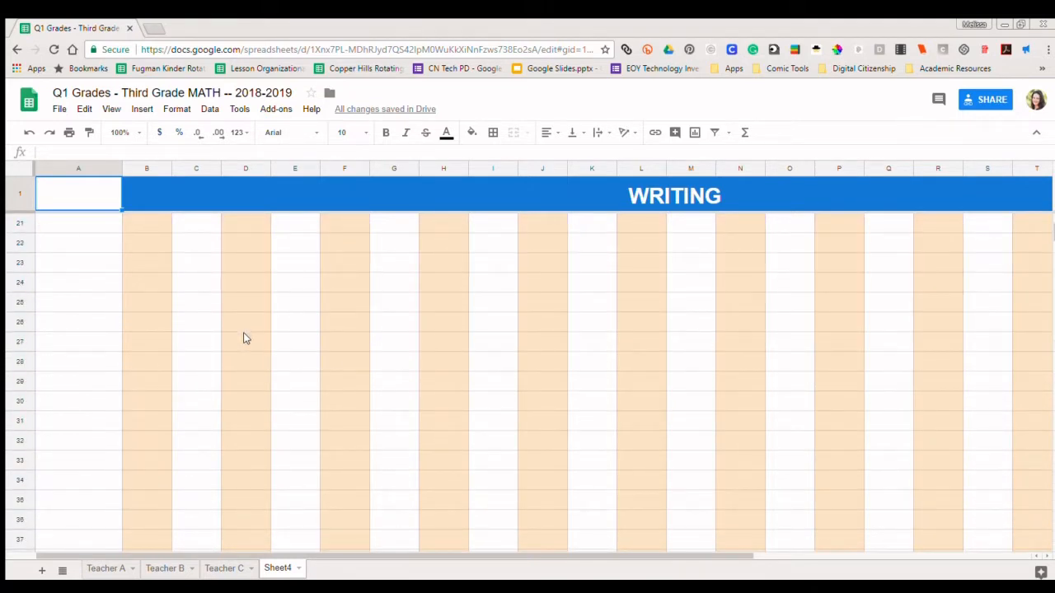
scroll(244, 339, "up", 7)
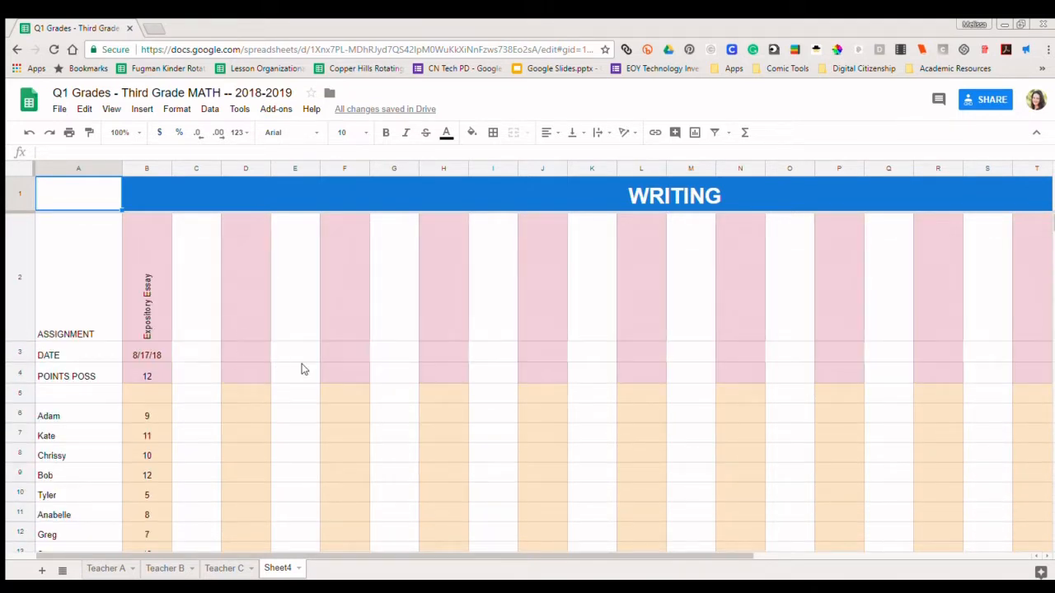
scroll(302, 369, "right", 5)
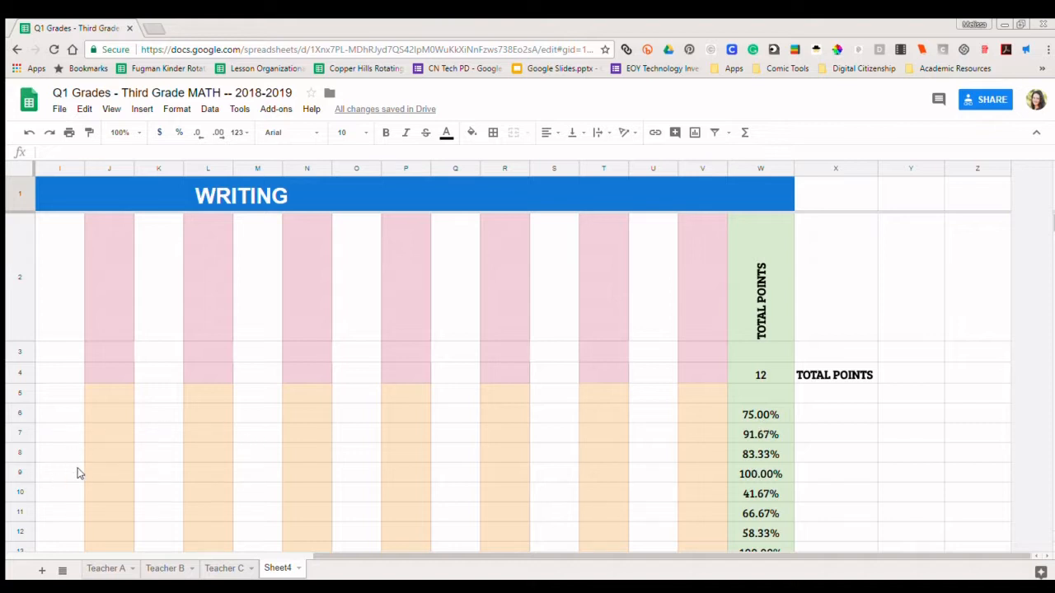
key("ctrl+Home")
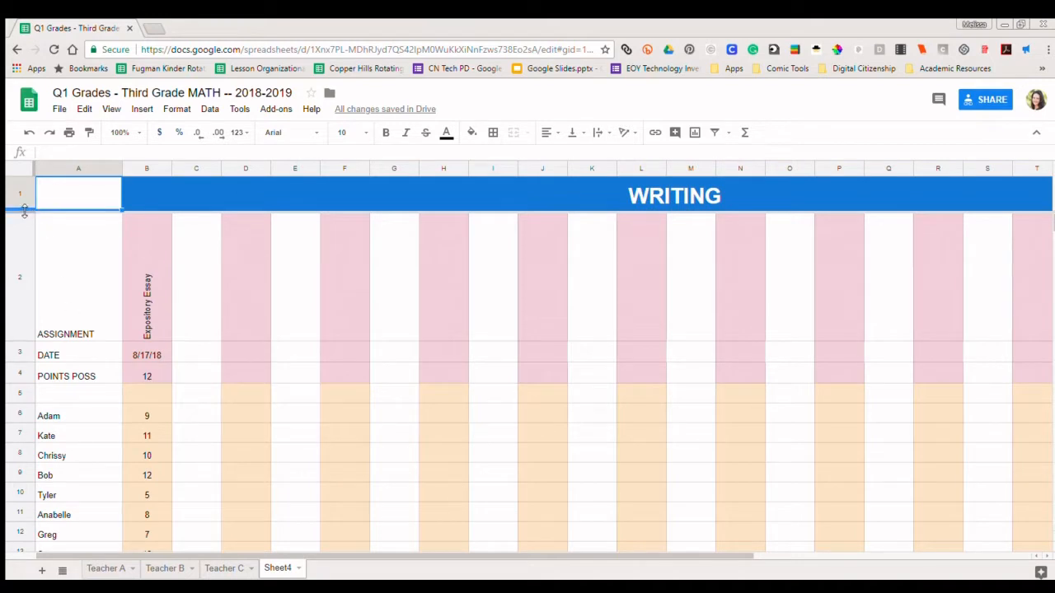
Step: Undo the accidental height change of row 1 and restore the freeze on rows 1 to 4 and column A
left_click_drag(25, 211, 34, 379)
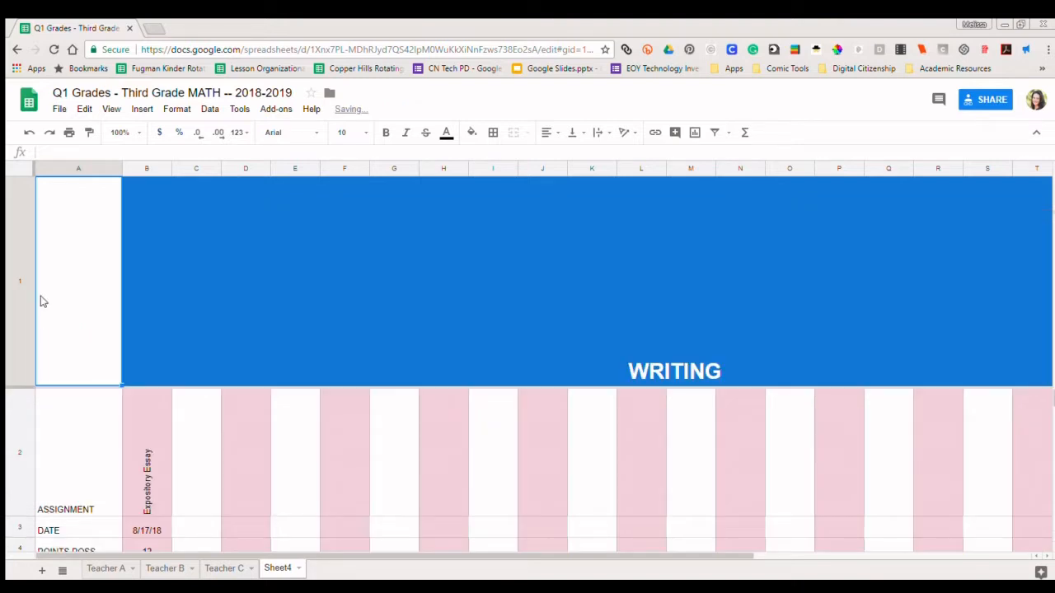
key("ctrl+z")
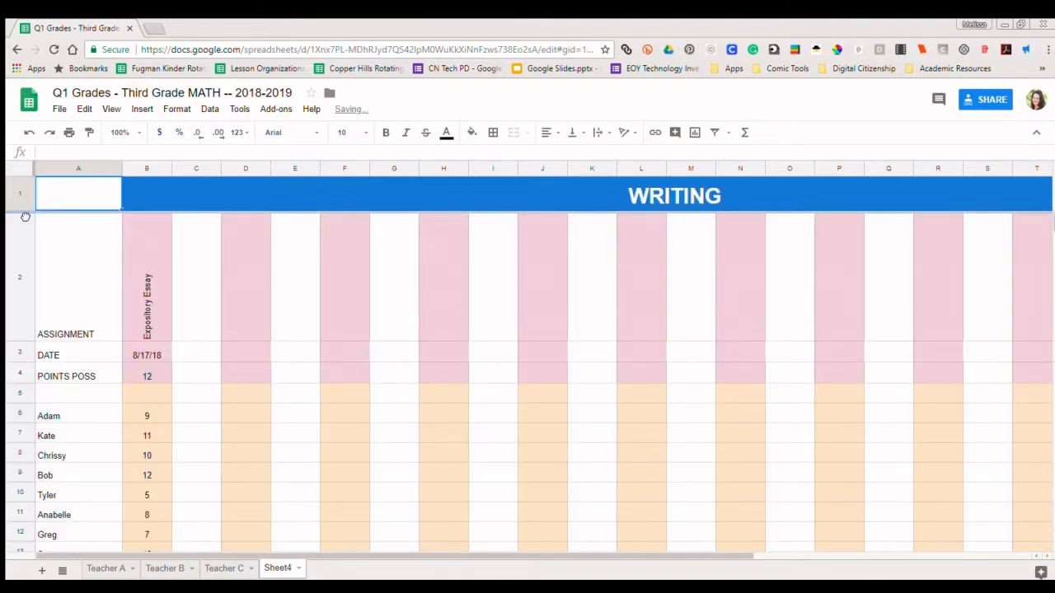
left_click_drag(26, 216, 29, 384)
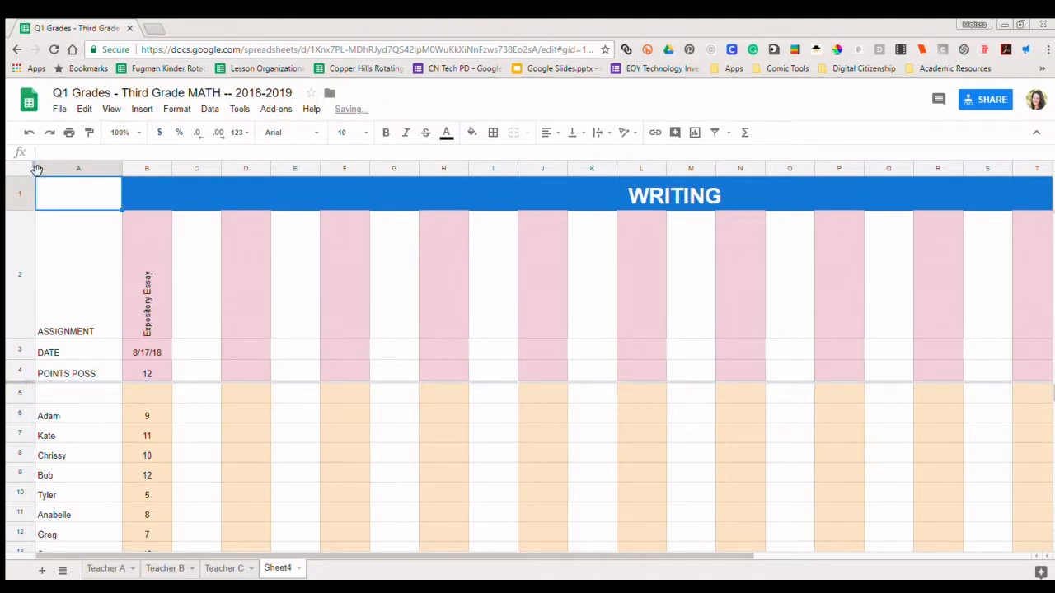
left_click_drag(37, 170, 123, 177)
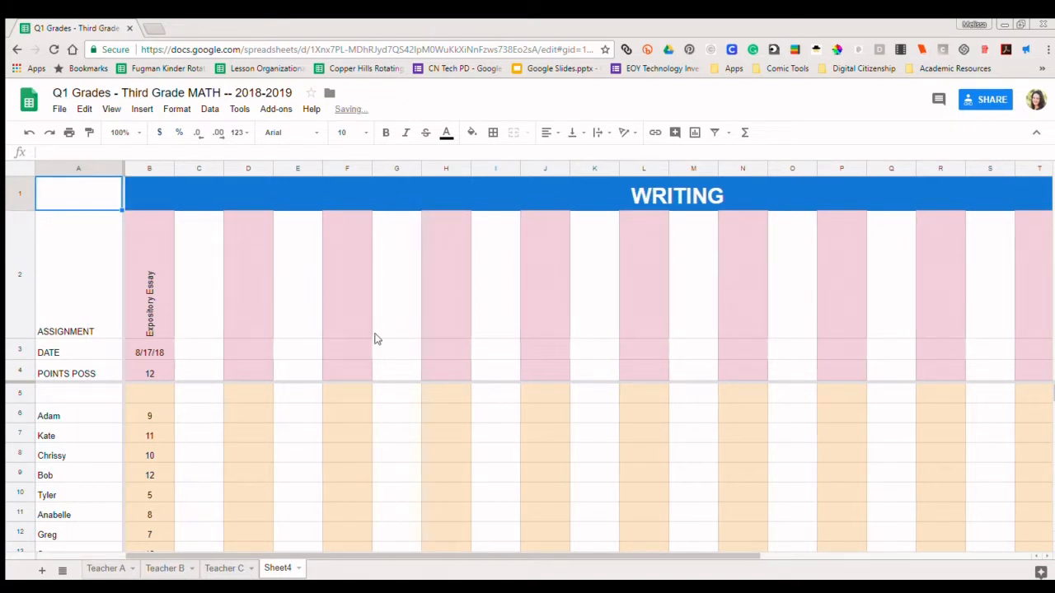
Step: Check that the frozen rows 1 to 4 and column A stay in place while moving through Sheet4 in both directions
scroll(375, 339, "right", 5)
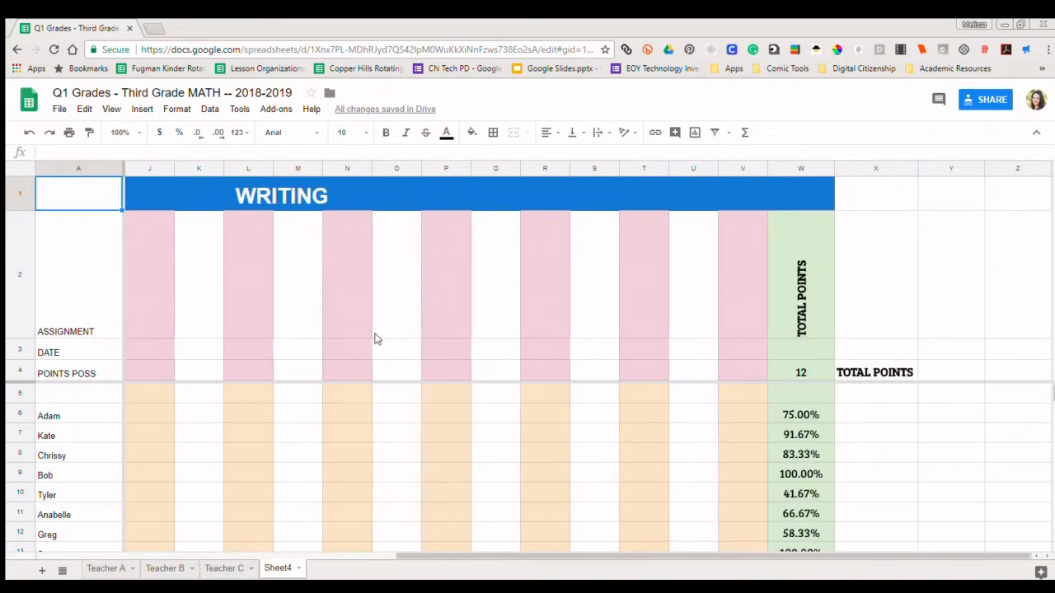
scroll(375, 338, "left", 5)
scroll(375, 339, "right", 5)
scroll(375, 339, "left", 5)
scroll(375, 339, "down", 4)
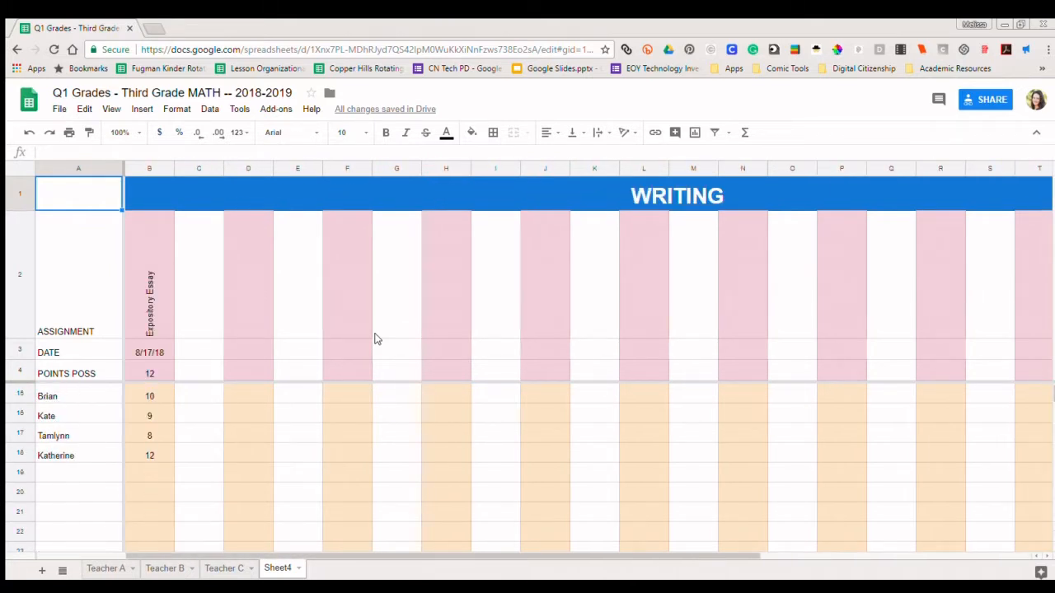
scroll(375, 339, "up", 4)
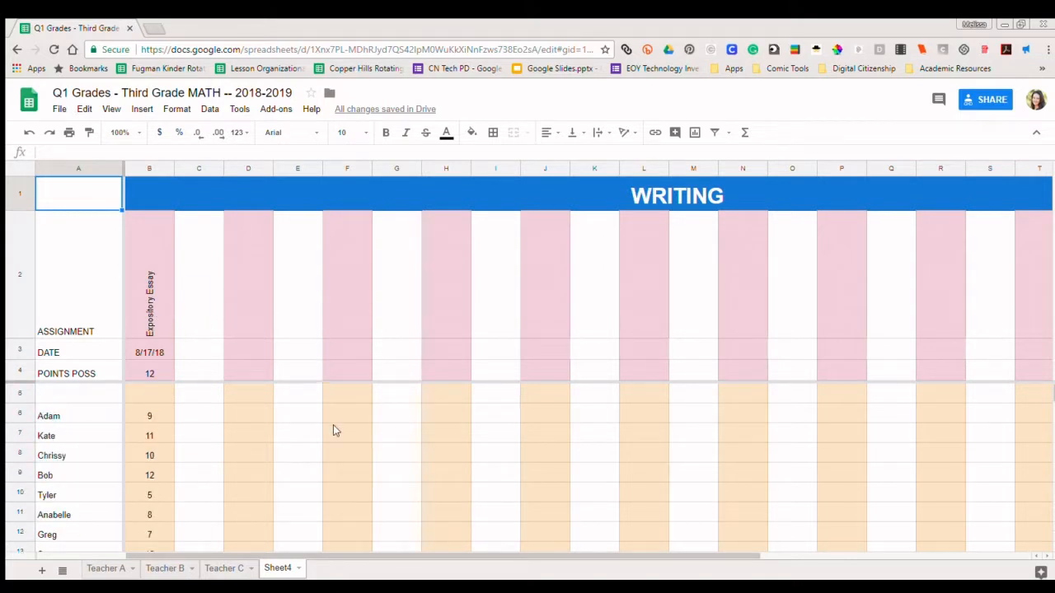
scroll(333, 429, "down", 2)
scroll(334, 426, "down", 3)
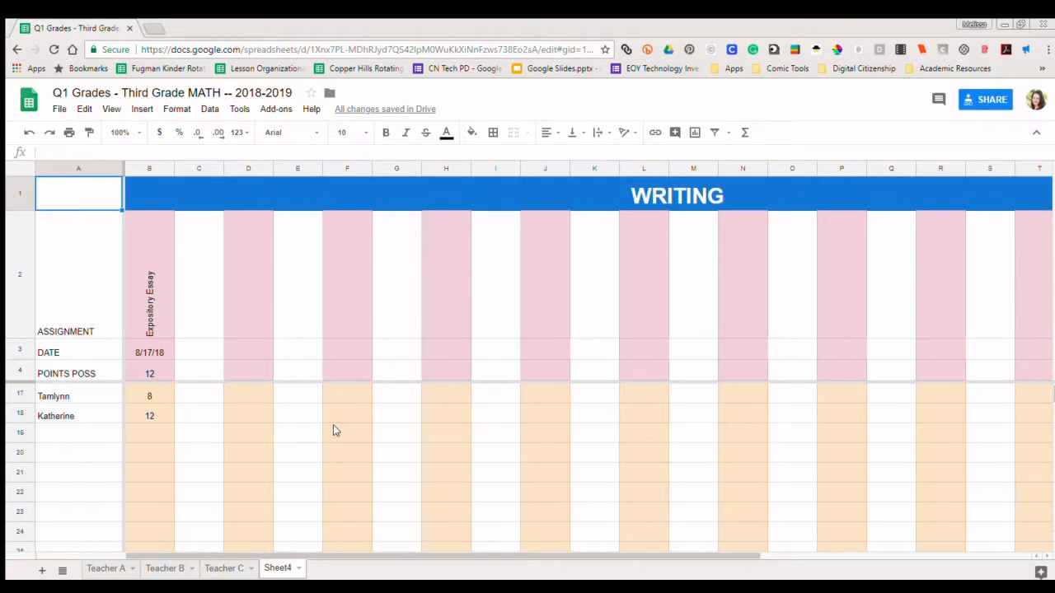
scroll(334, 426, "up", 3)
scroll(334, 430, "up", 2)
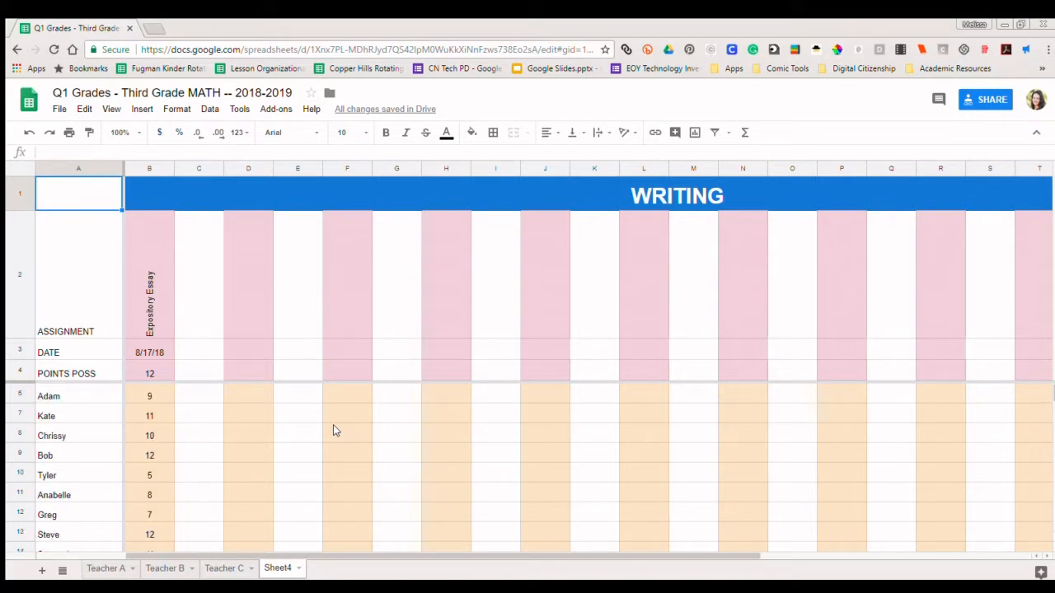
scroll(334, 429, "down", 4)
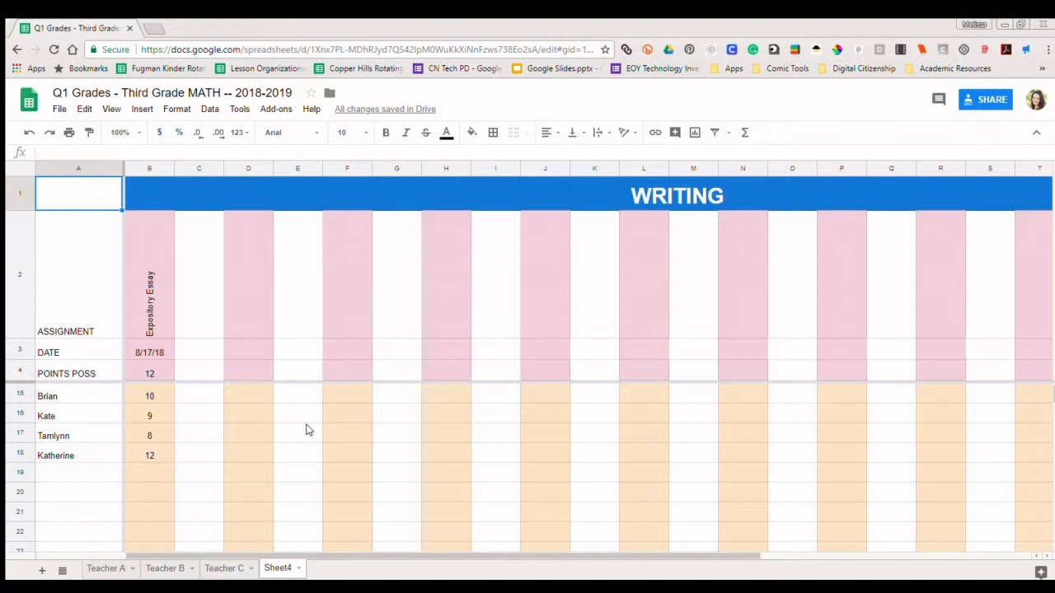
Step: Replace the merged heading in row 1 of Sheet4 with SCIENCE in capital letters
left_click(657, 198)
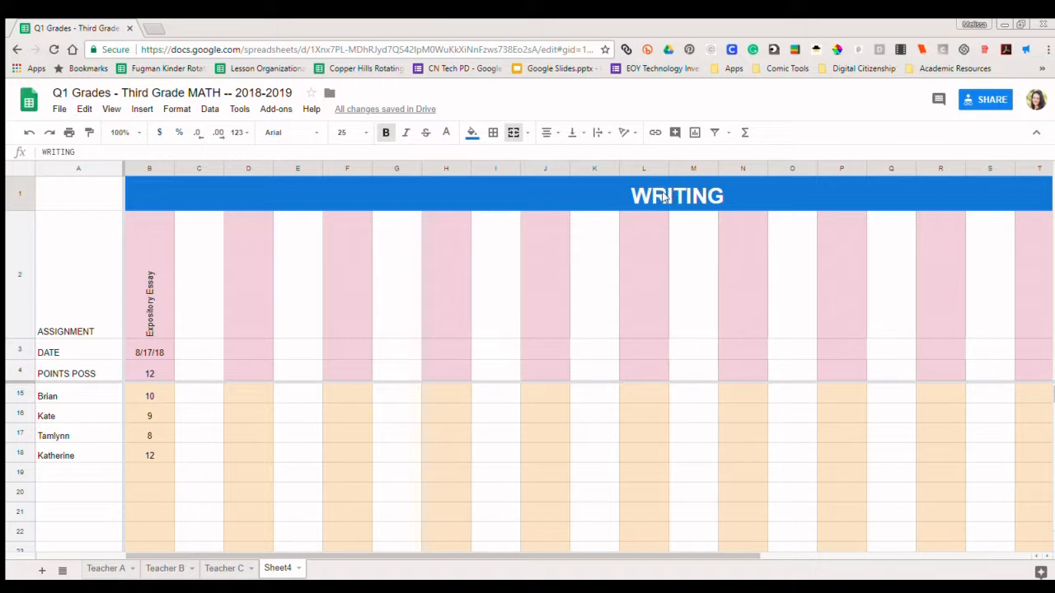
double_click(667, 197)
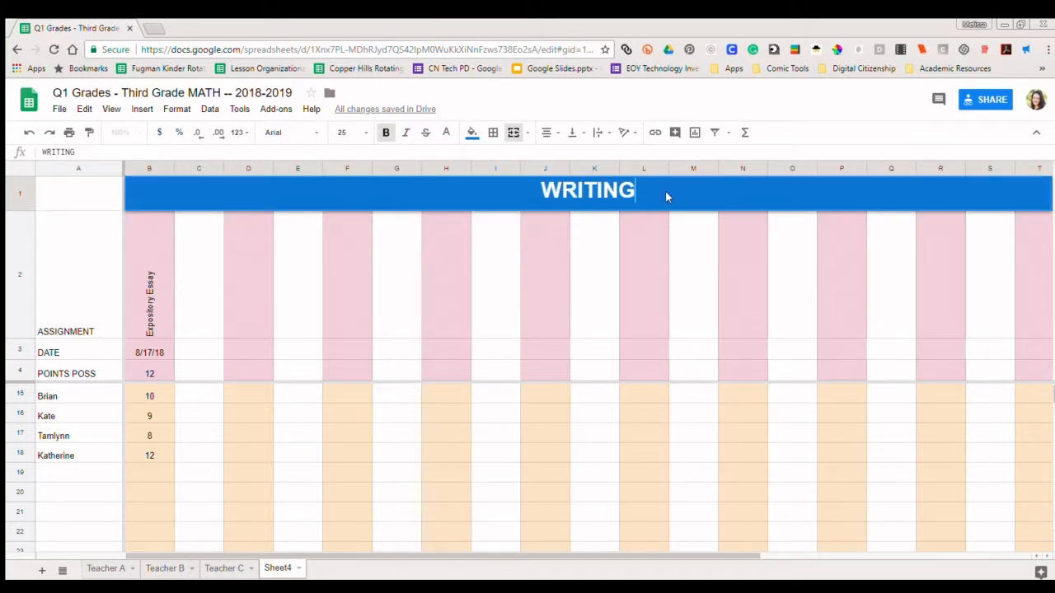
key("BackSpace")
key("BackSpace")
key("BackSpace")
key("BackSpace")
key("BackSpace")
key("BackSpace")
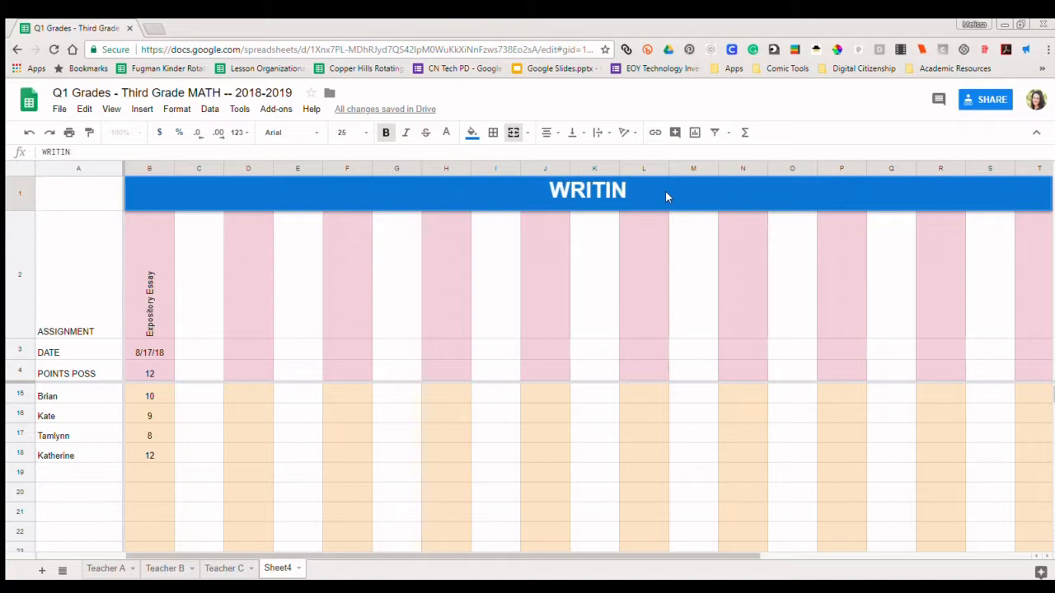
key("BackSpace")
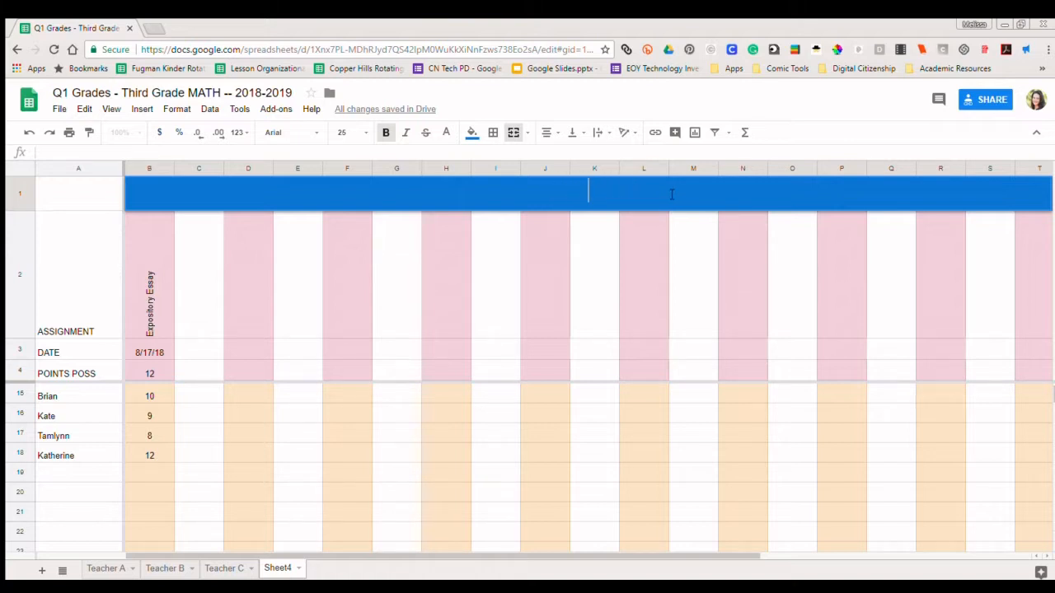
type("Science")
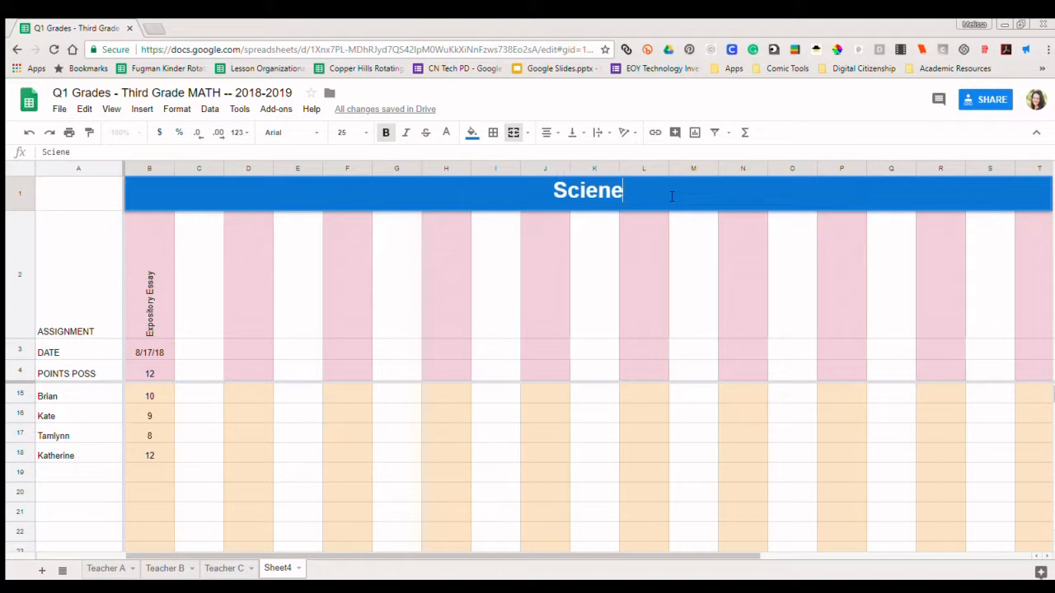
key("BackSpace")
type("ce")
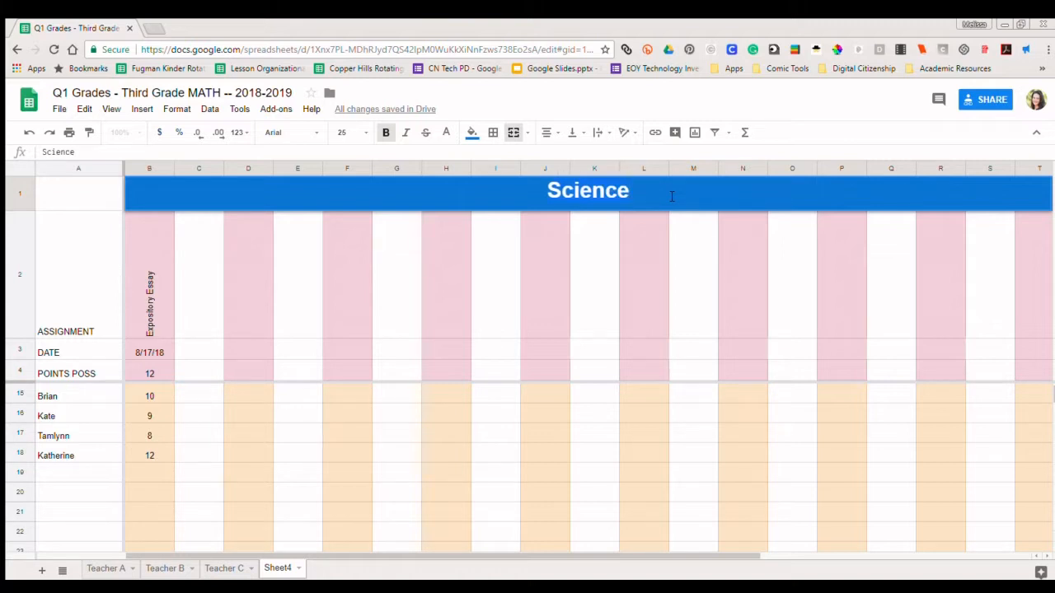
key("ctrl+BackSpace")
type("SCIEN")
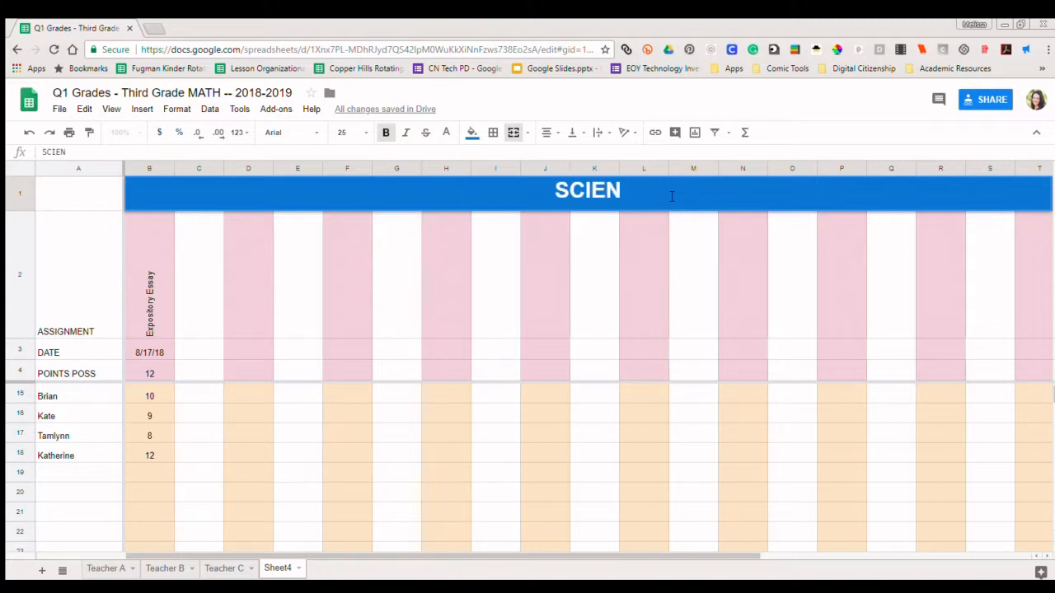
type("CE")
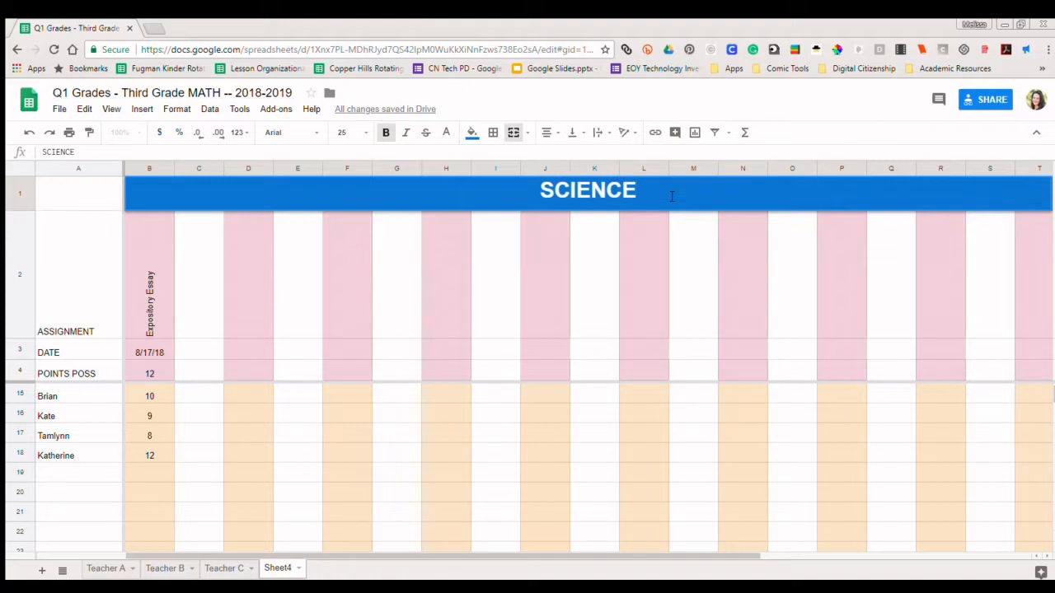
key("Return")
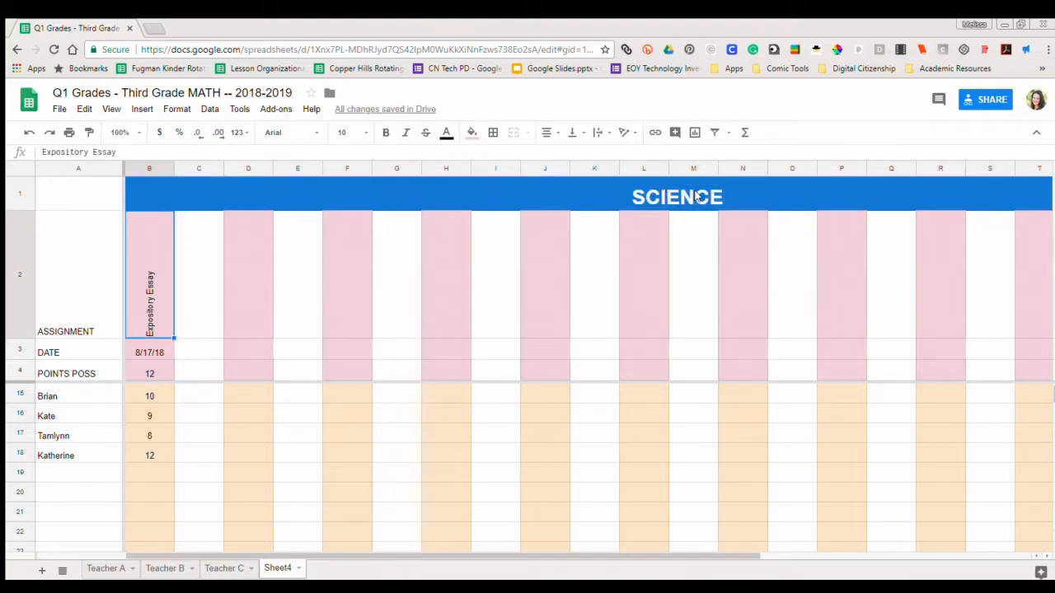
Step: Change the row 1 heading of Sheet4 back to WRITING by editing its text in the formula bar
left_click(697, 196)
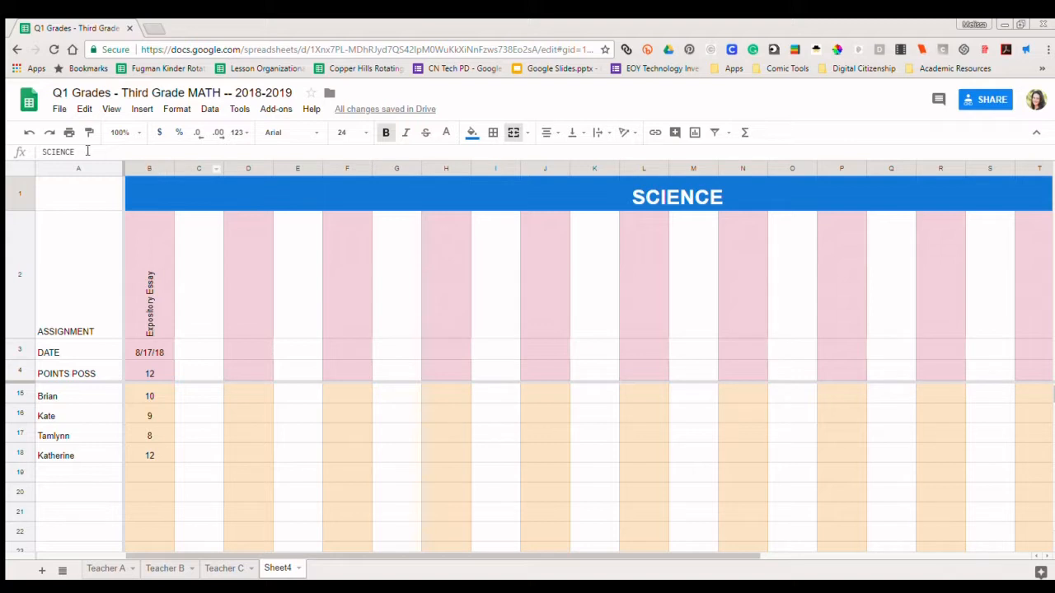
left_click_drag(86, 151, 35, 155)
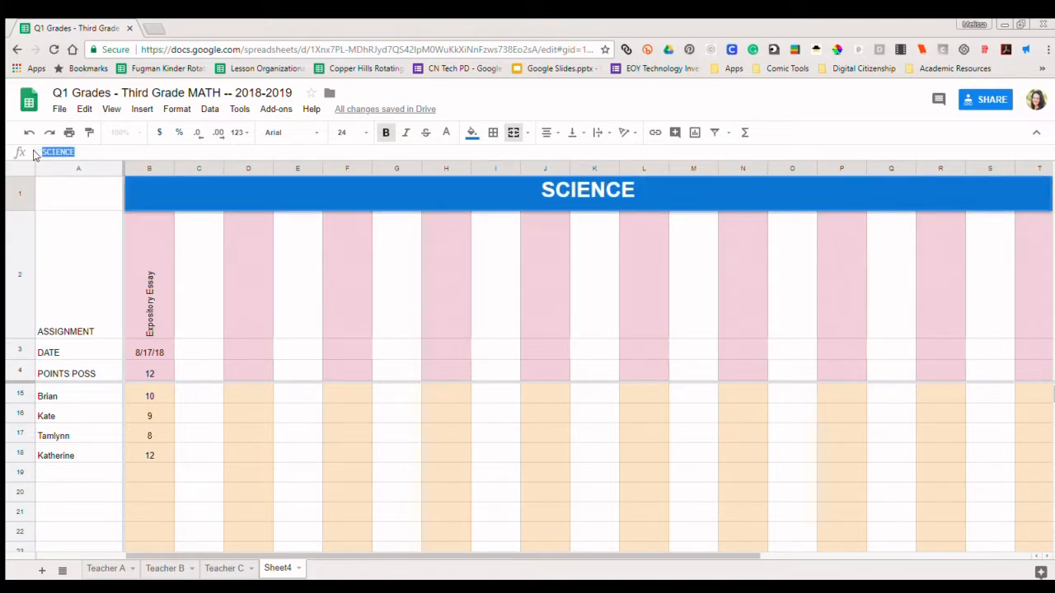
type("WRITING")
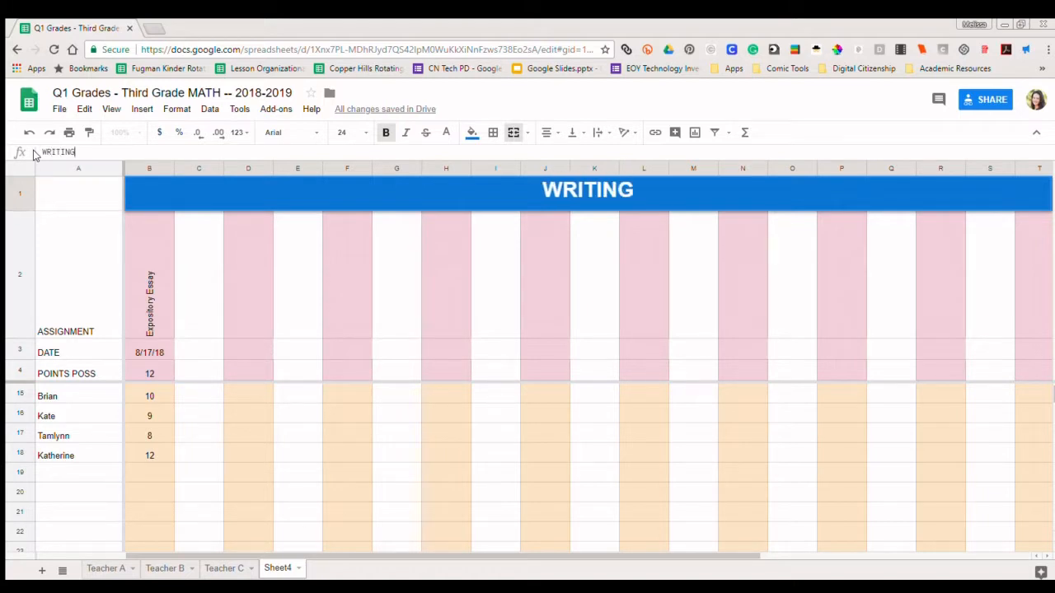
key("Return")
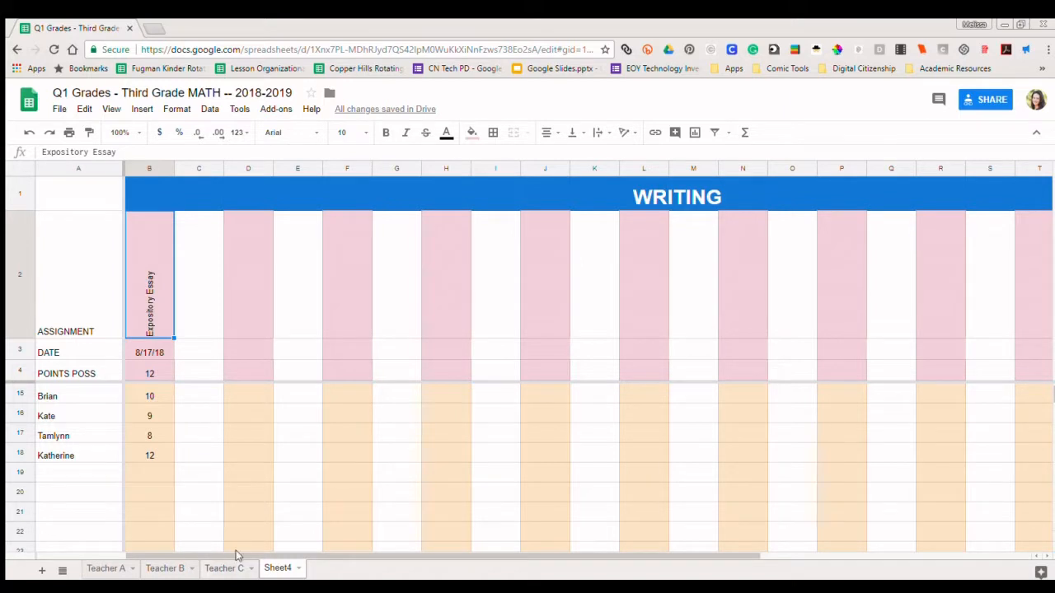
Step: Change the color of the Teacher A sheet tab to red
left_click(109, 569)
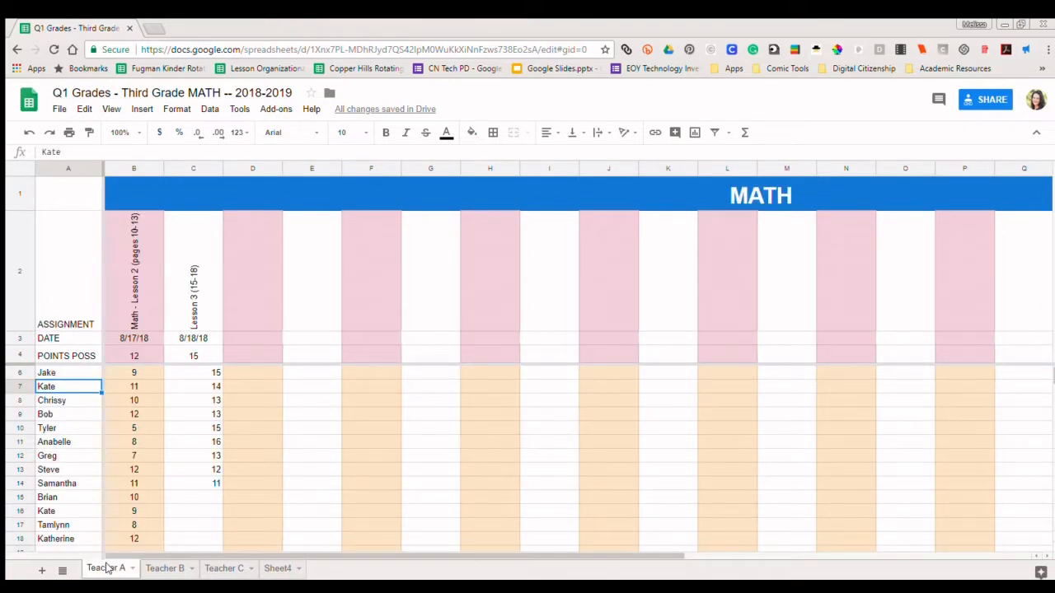
right_click(107, 569)
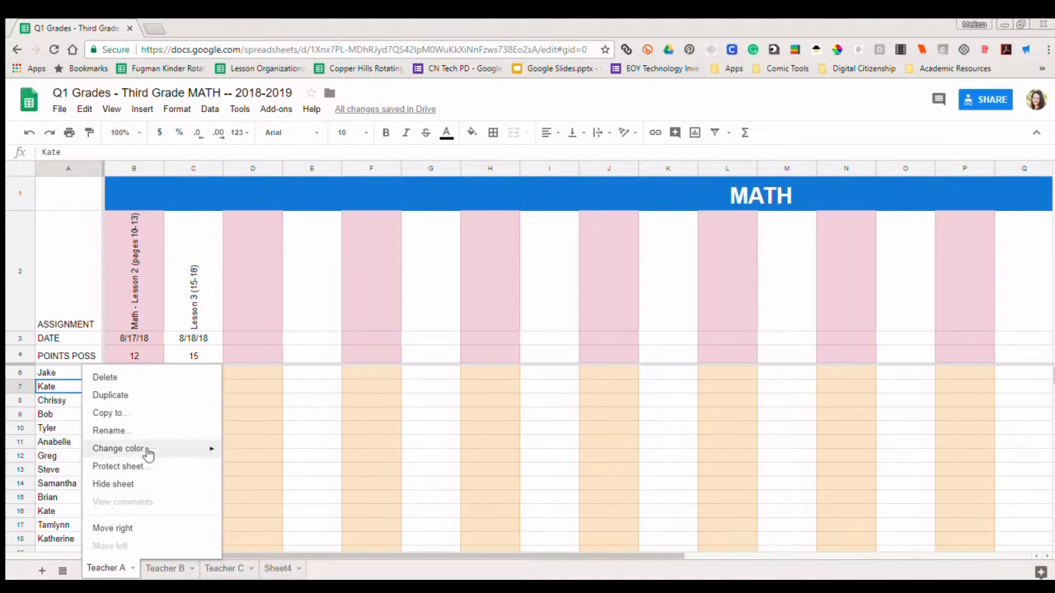
mouse_move(152, 445)
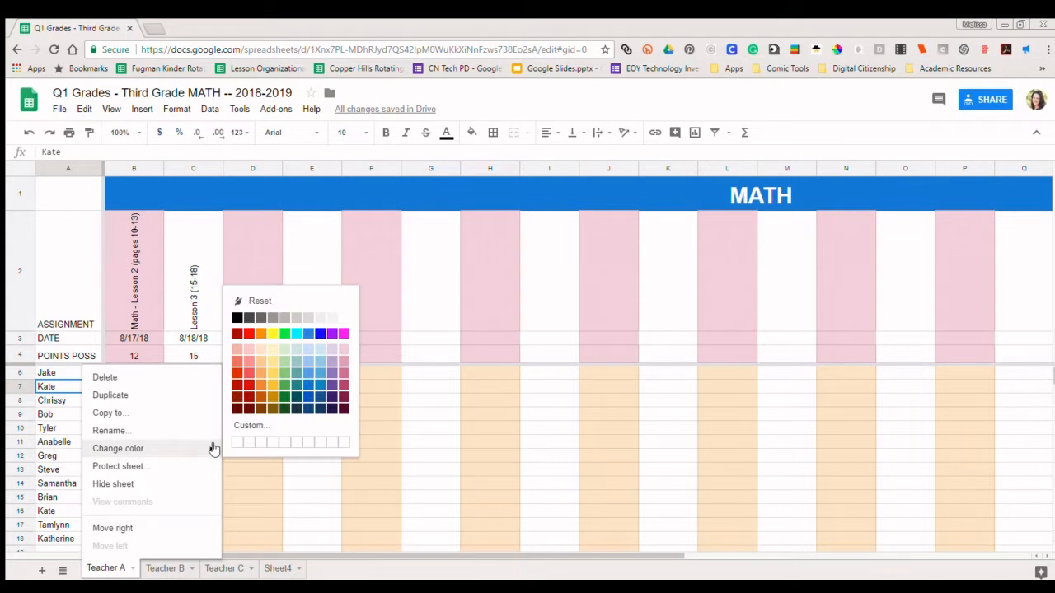
left_click(240, 385)
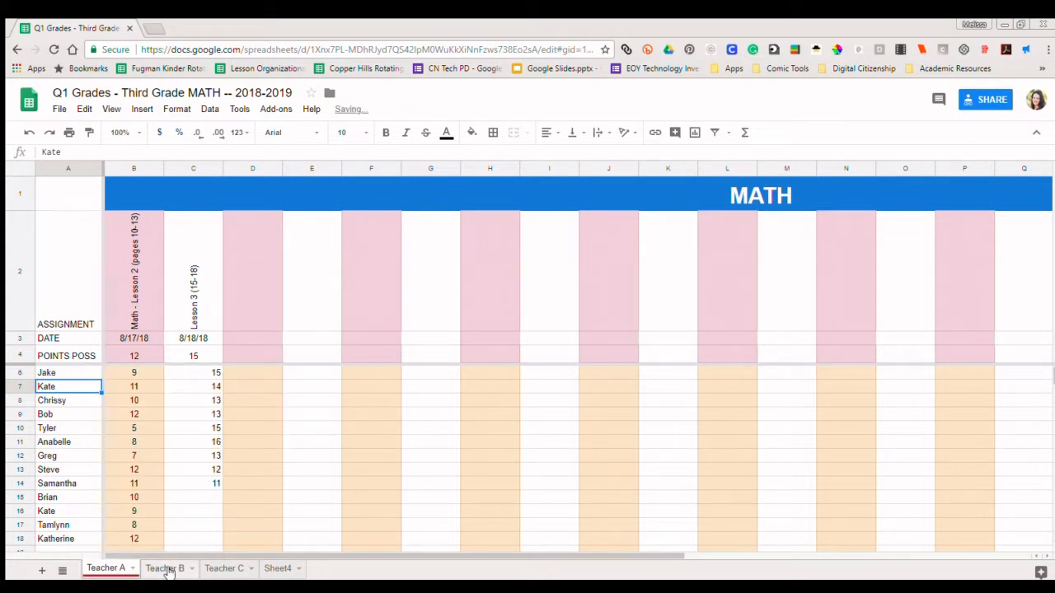
Step: Change the color of the Teacher B sheet tab to dark purple
left_click(165, 569)
right_click(165, 568)
mouse_move(209, 446)
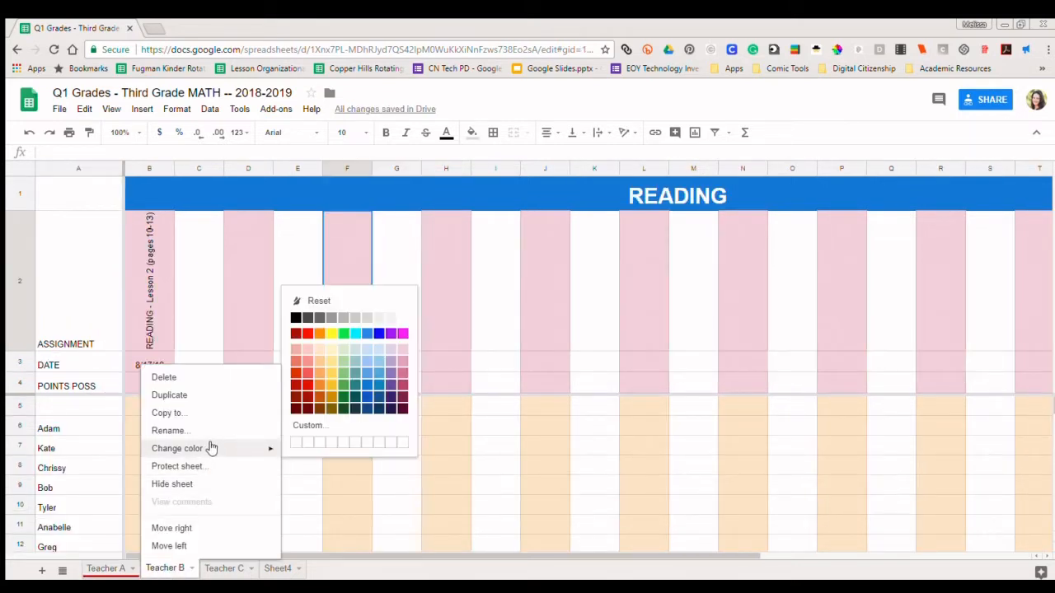
left_click(397, 399)
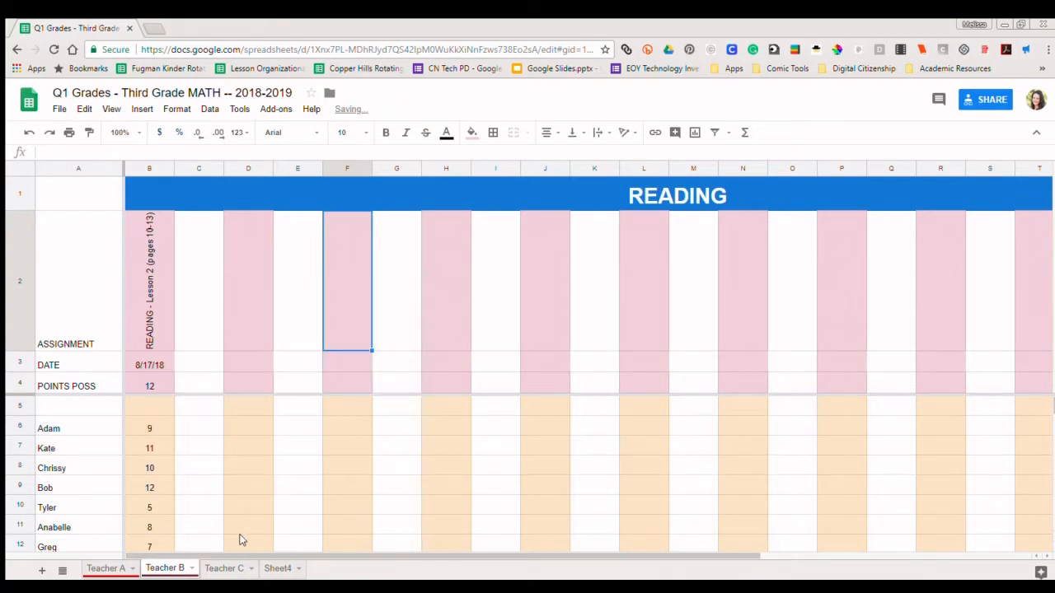
Step: Change the color of the Teacher C sheet tab to yellow
left_click(222, 567)
right_click(221, 567)
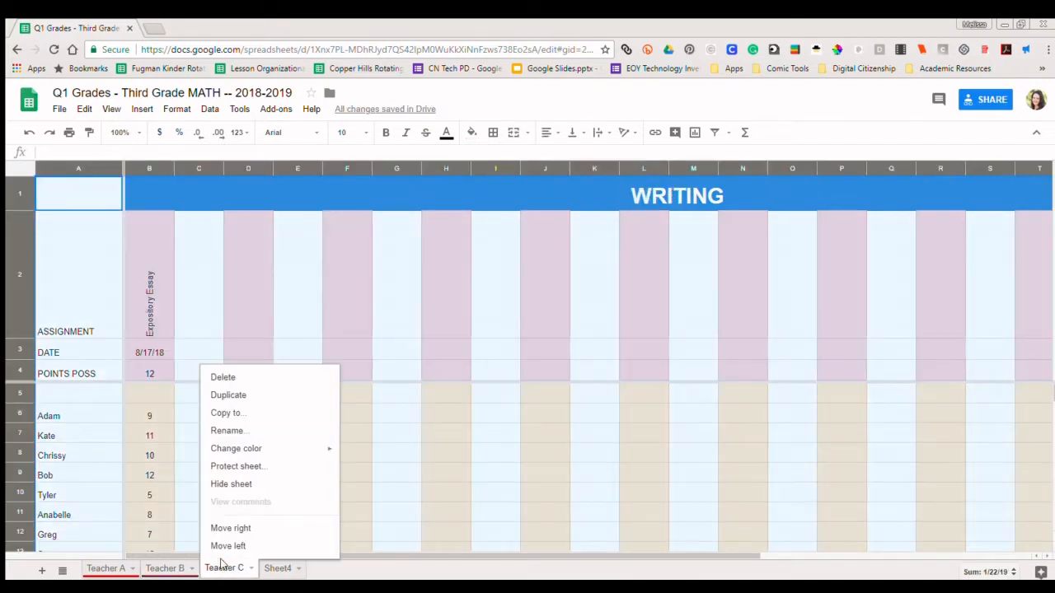
mouse_move(266, 453)
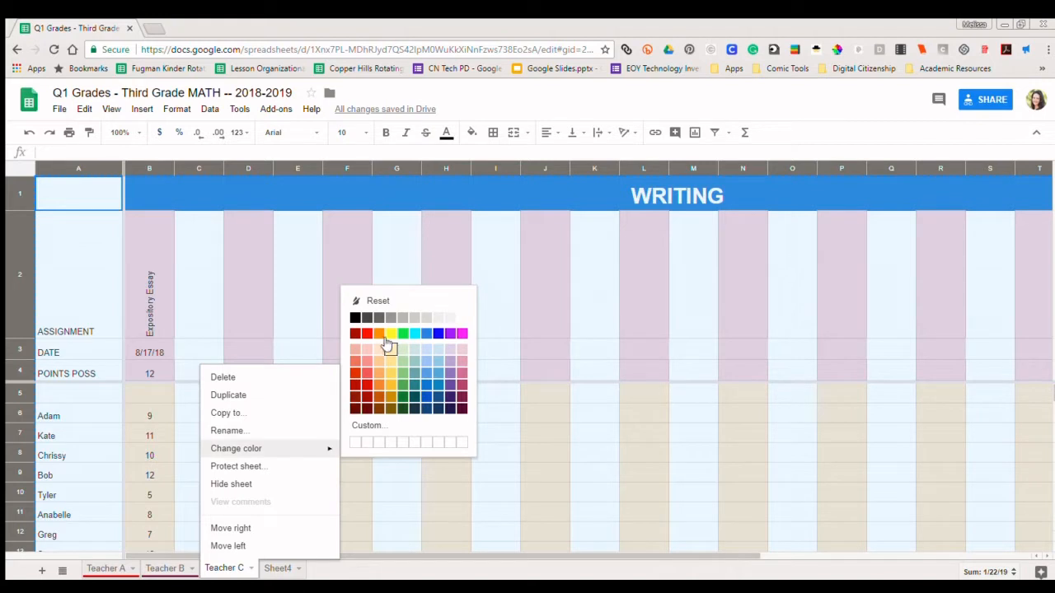
left_click(387, 335)
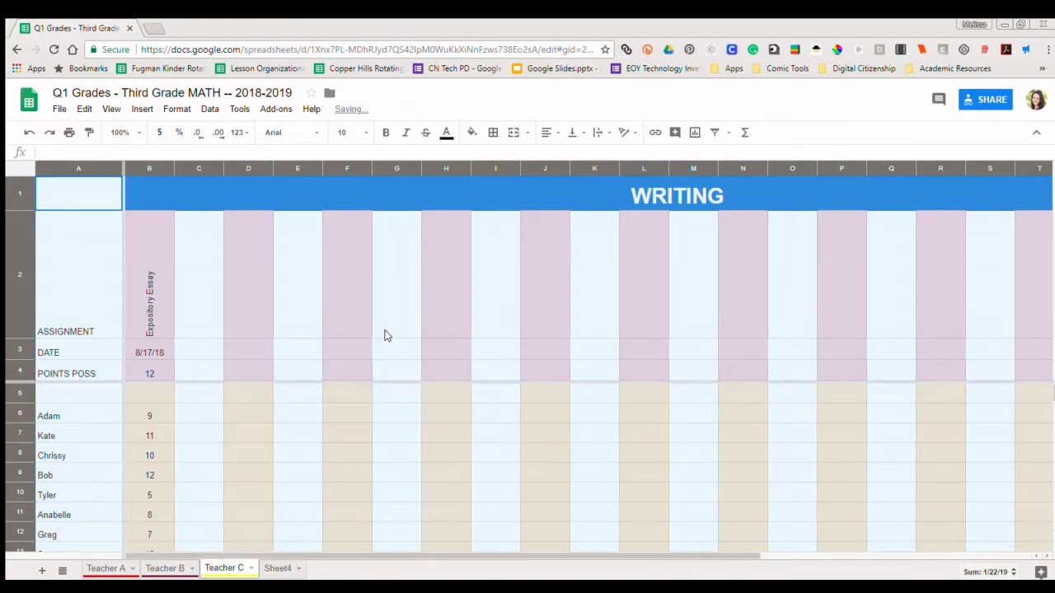
Step: Duplicate Sheet4 and compare the copy with the original sheet
left_click(116, 569)
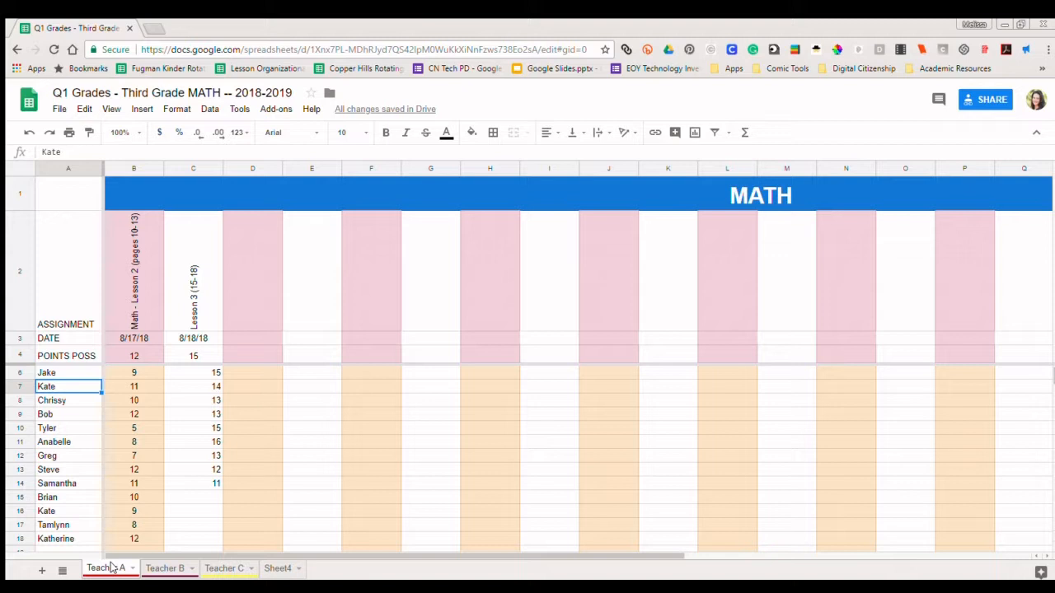
right_click(113, 570)
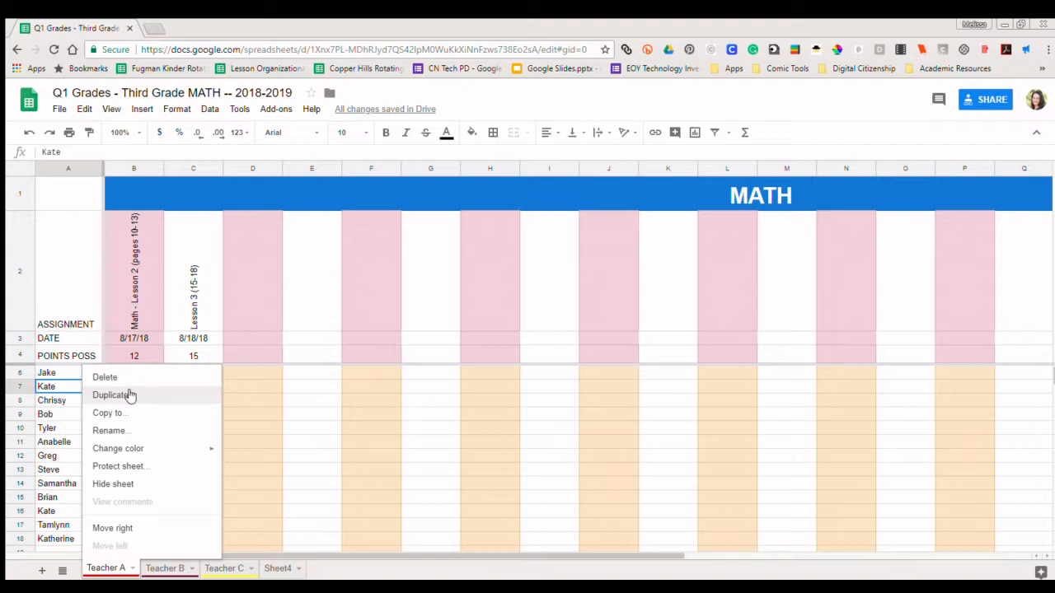
left_click(277, 568)
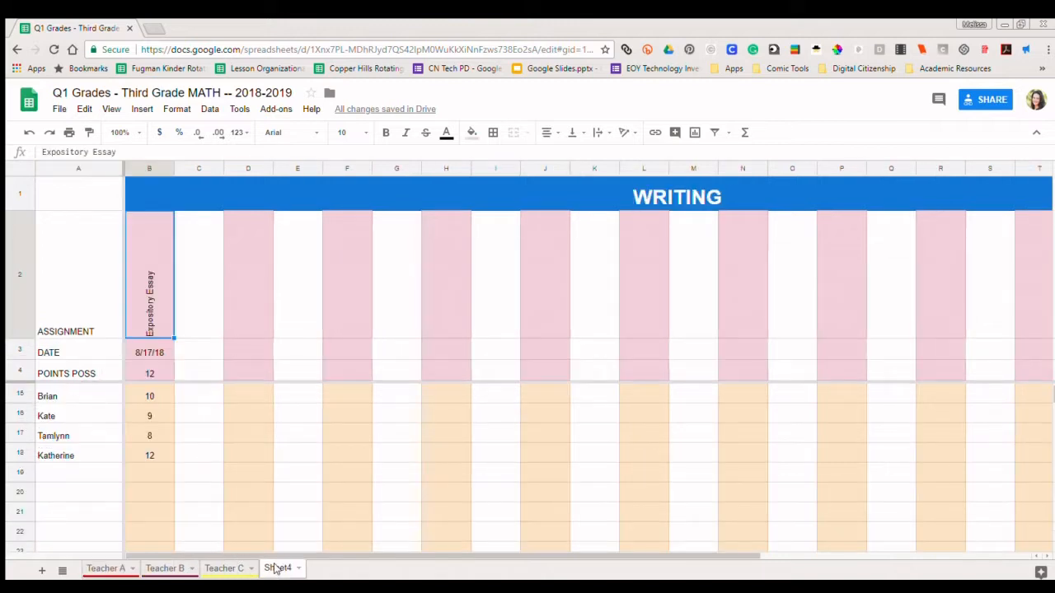
right_click(277, 568)
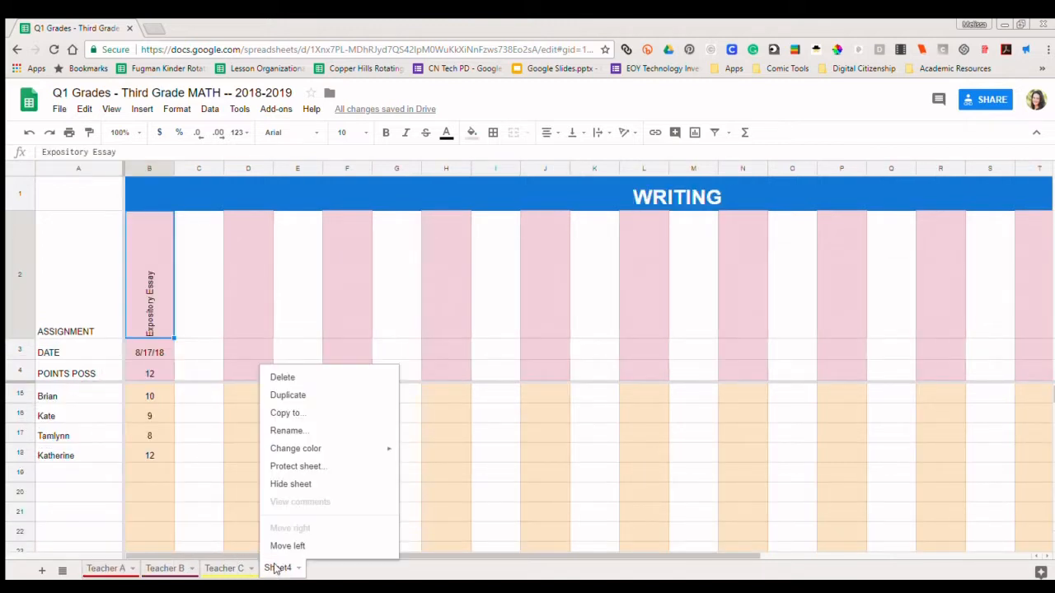
left_click(311, 395)
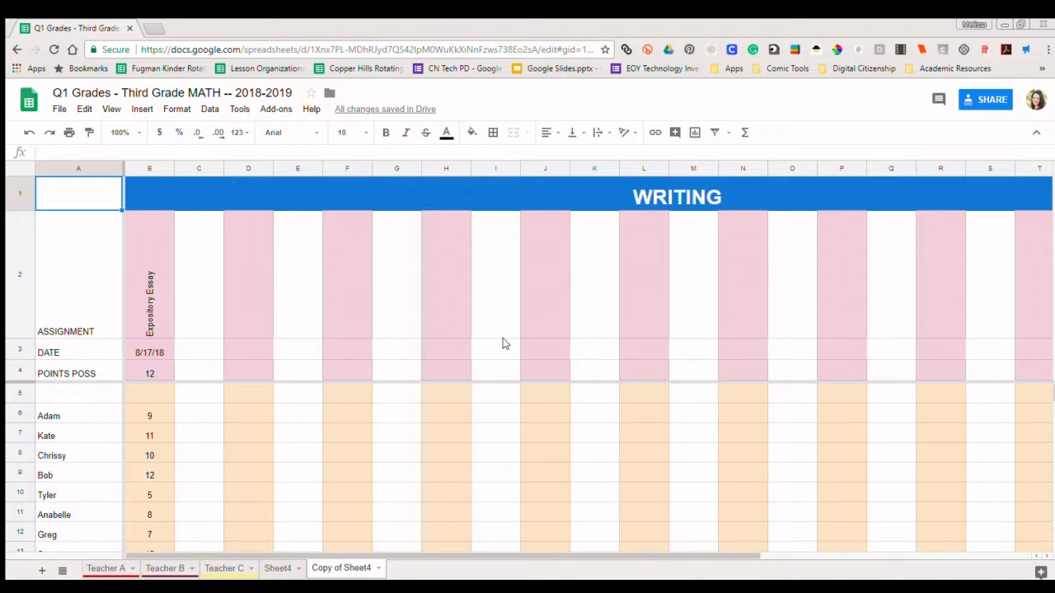
left_click(279, 568)
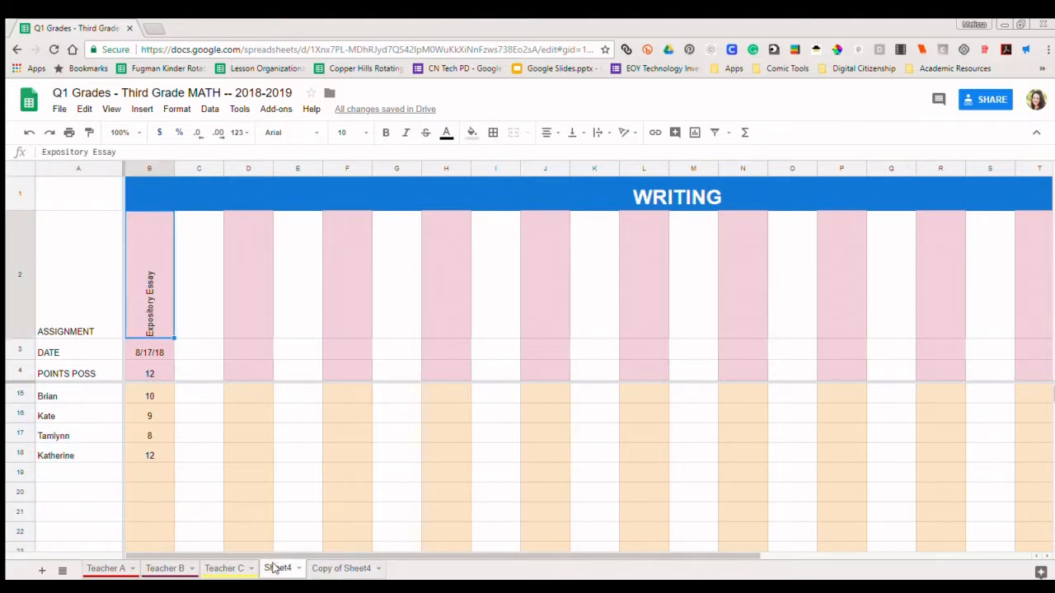
left_click(323, 567)
left_click(279, 568)
Step: Rename the Teacher A sheet with the math teacher's title and last name
right_click(115, 570)
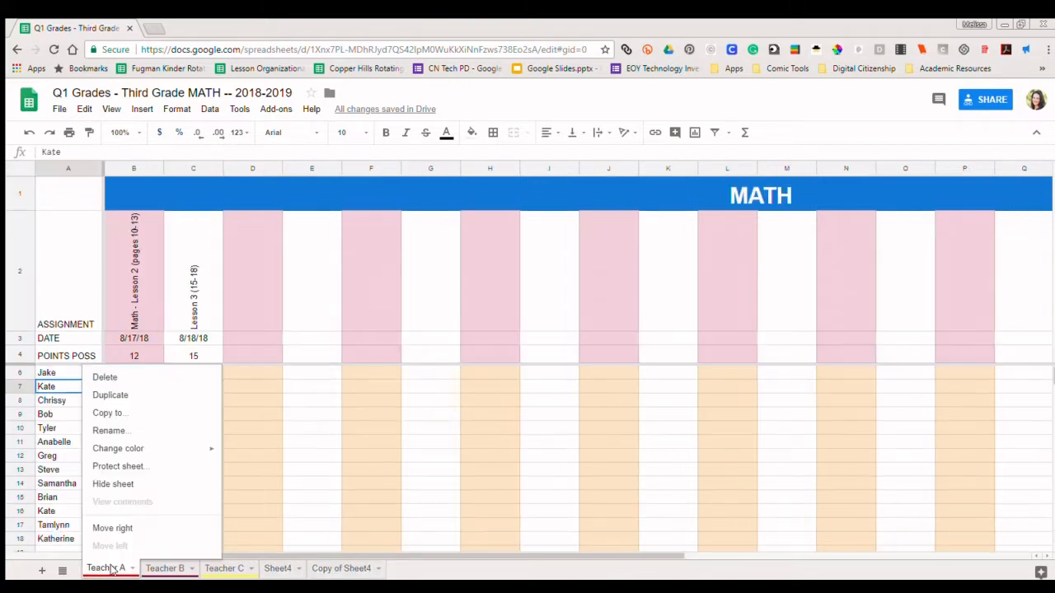
left_click(113, 429)
type("Mrs. M")
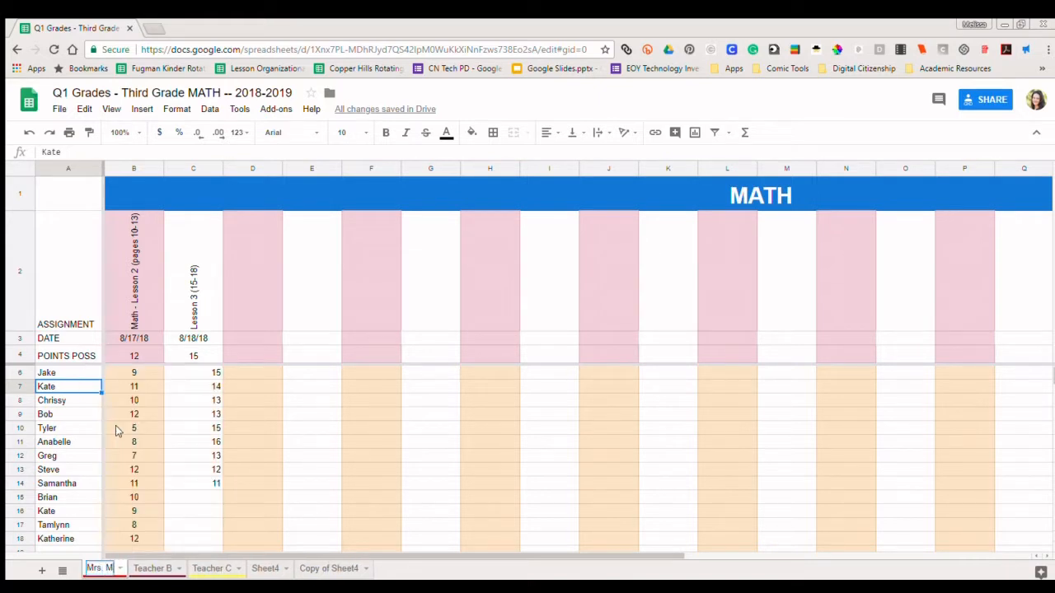
key("BackSpace")
type("Smith")
key("Return")
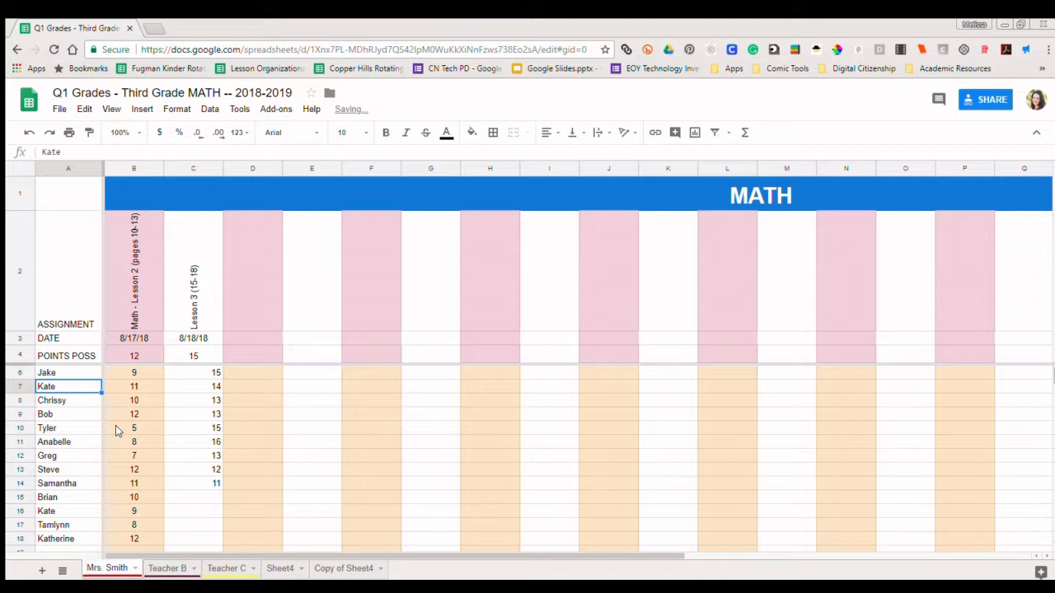
Step: Rename the Teacher B sheet with the reading teacher's title and last name
right_click(169, 567)
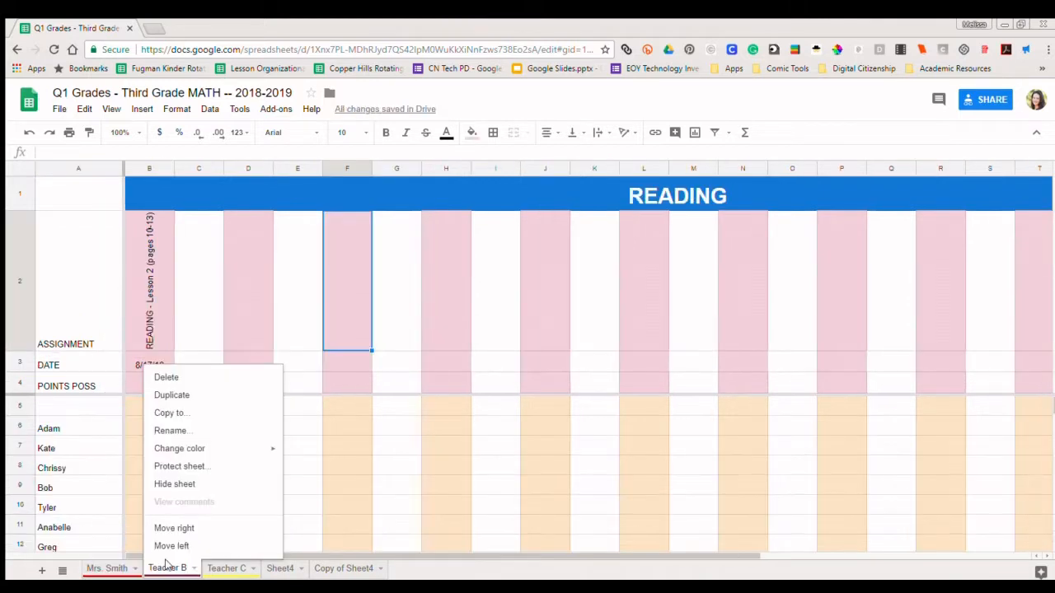
left_click(183, 430)
type("M")
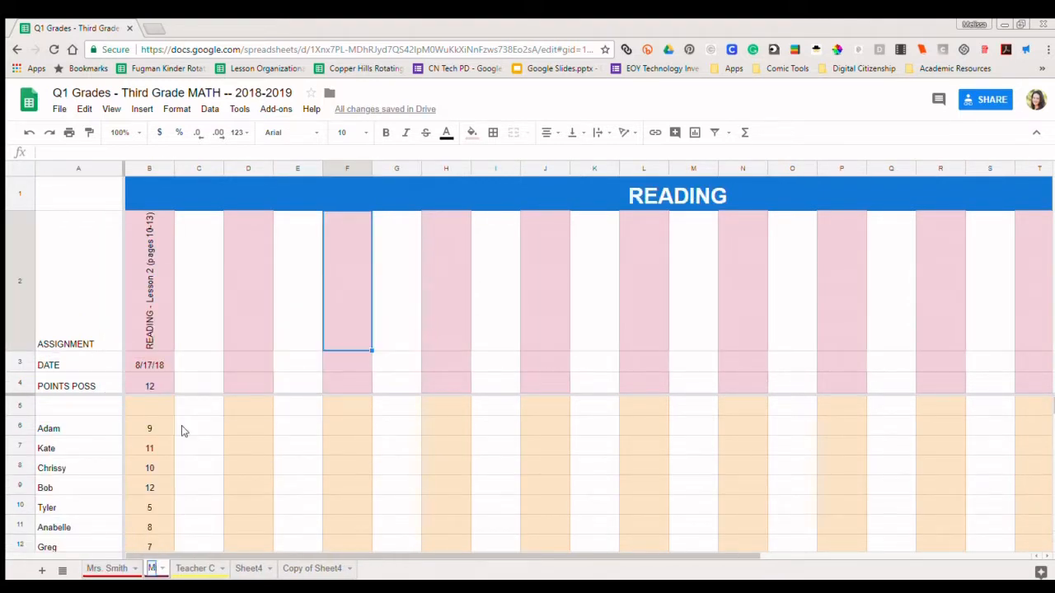
type("r. Jones")
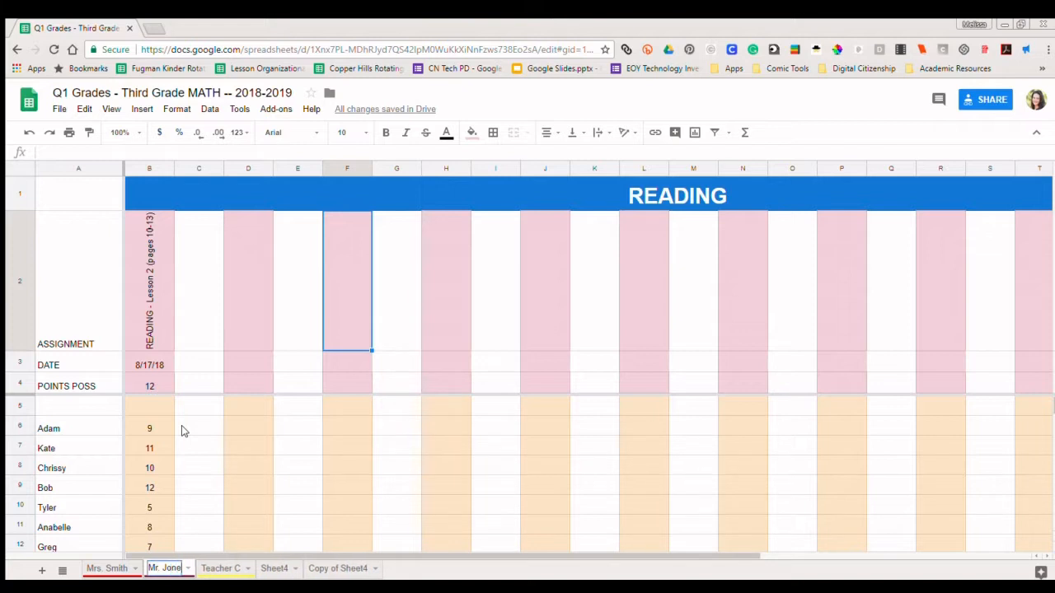
key("Return")
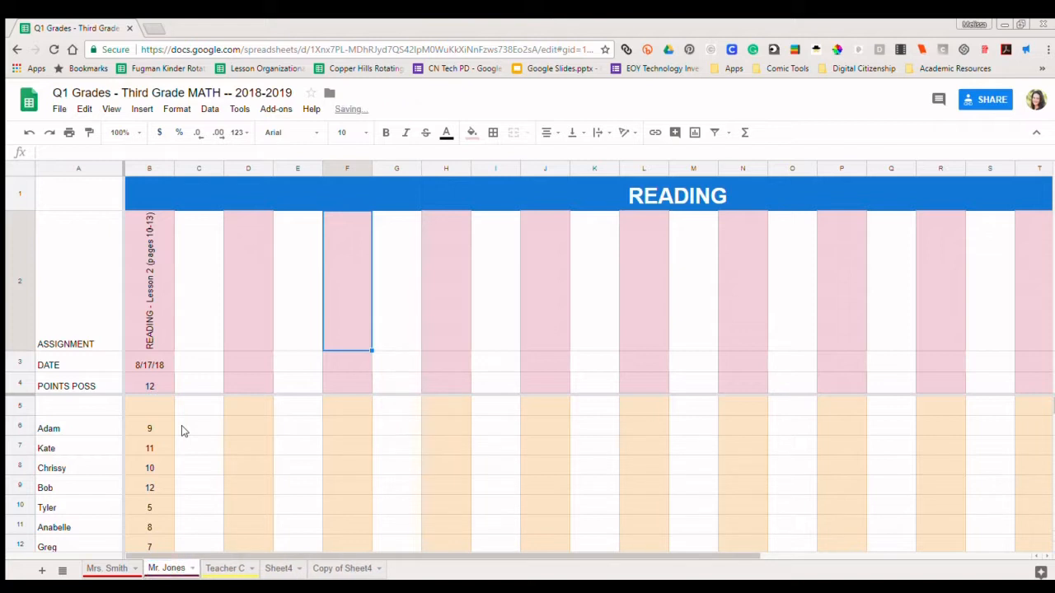
Step: Rename the Teacher C sheet with the writing teacher's title and last name
right_click(229, 567)
left_click(242, 431)
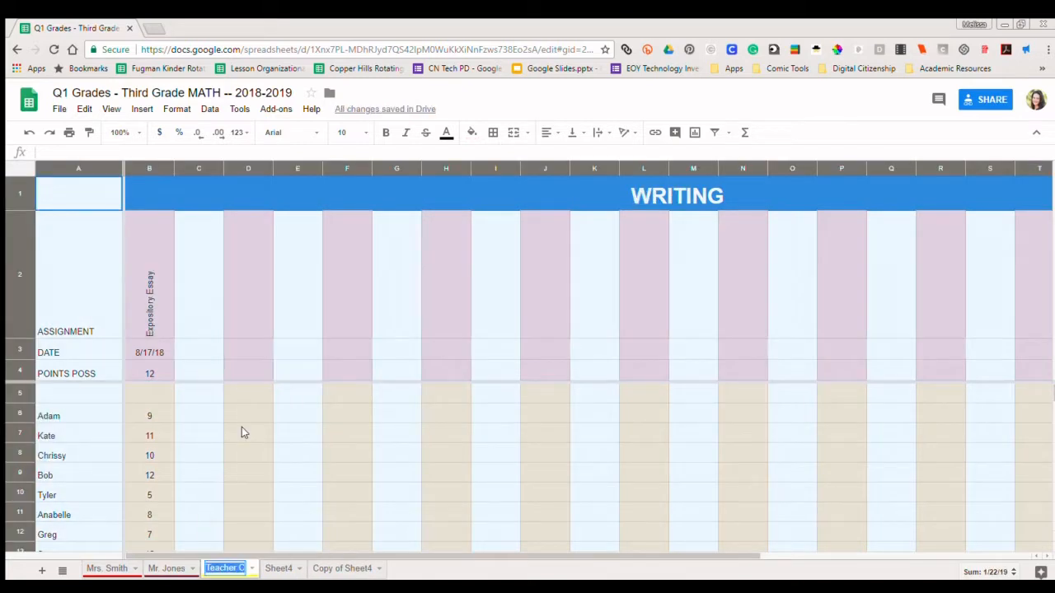
type("Mrs. T")
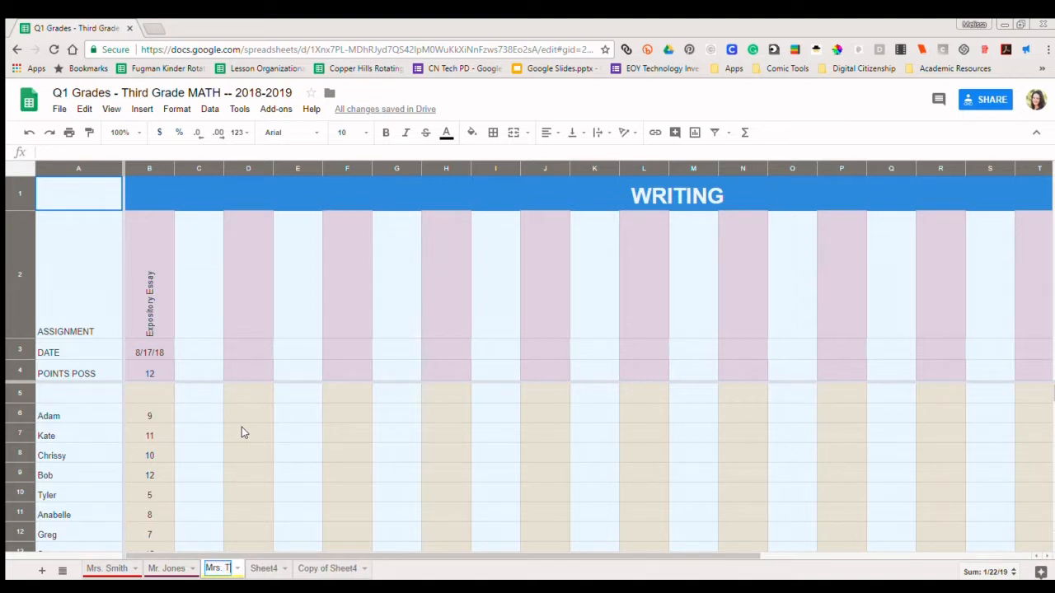
type("hompson")
key("Return")
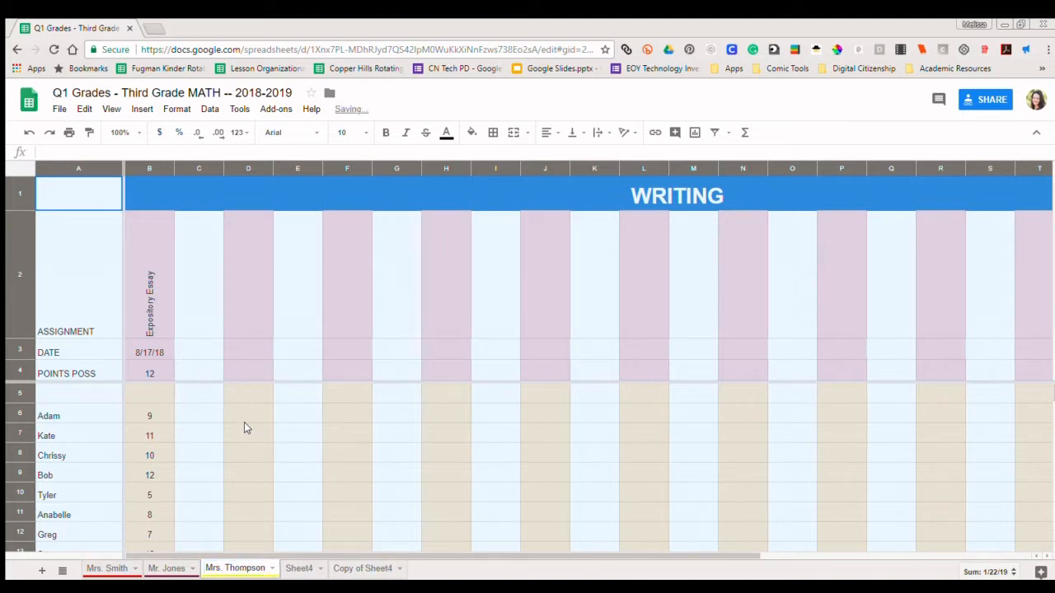
Step: Delete the duplicate sheet named Copy of Sheet4
left_click(298, 567)
right_click(297, 567)
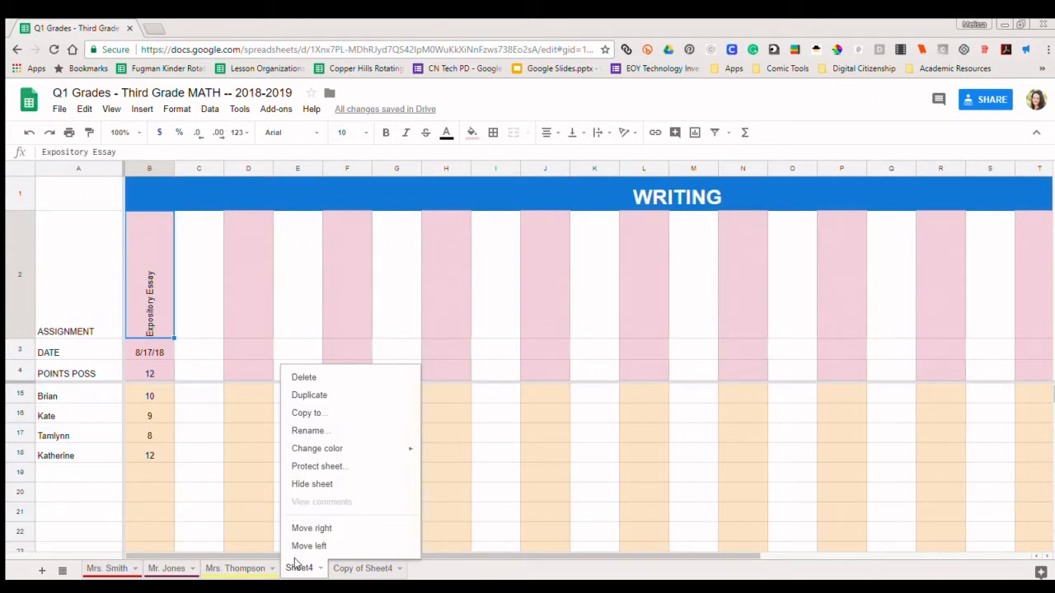
left_click(348, 568)
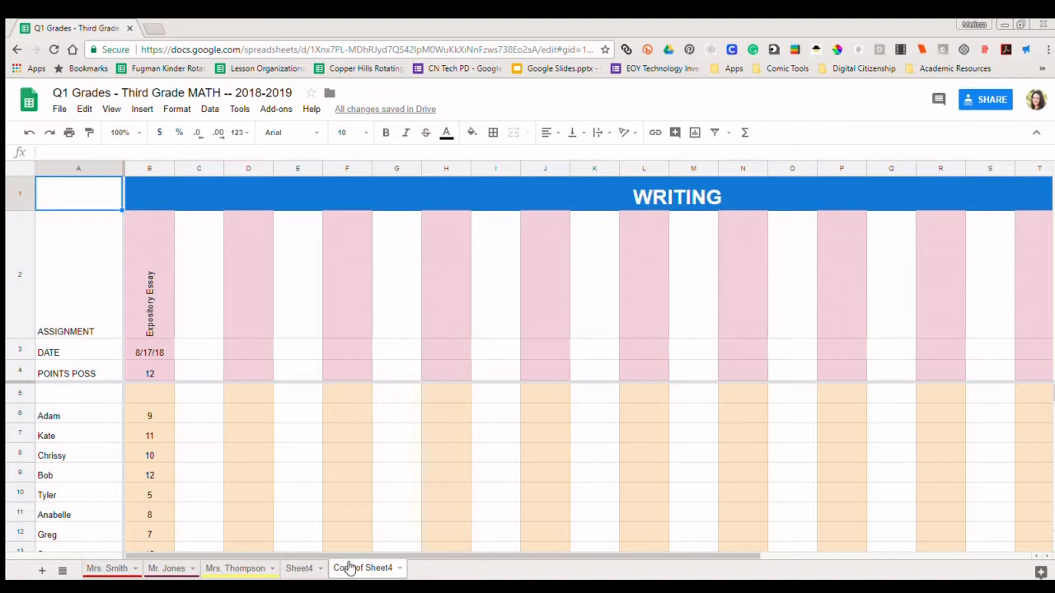
right_click(348, 568)
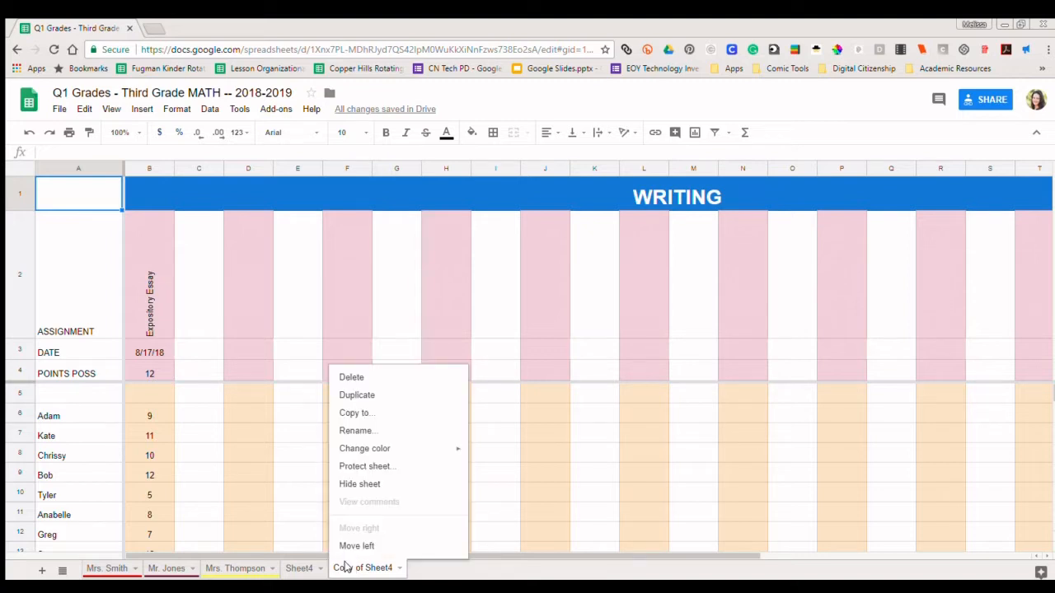
left_click(369, 380)
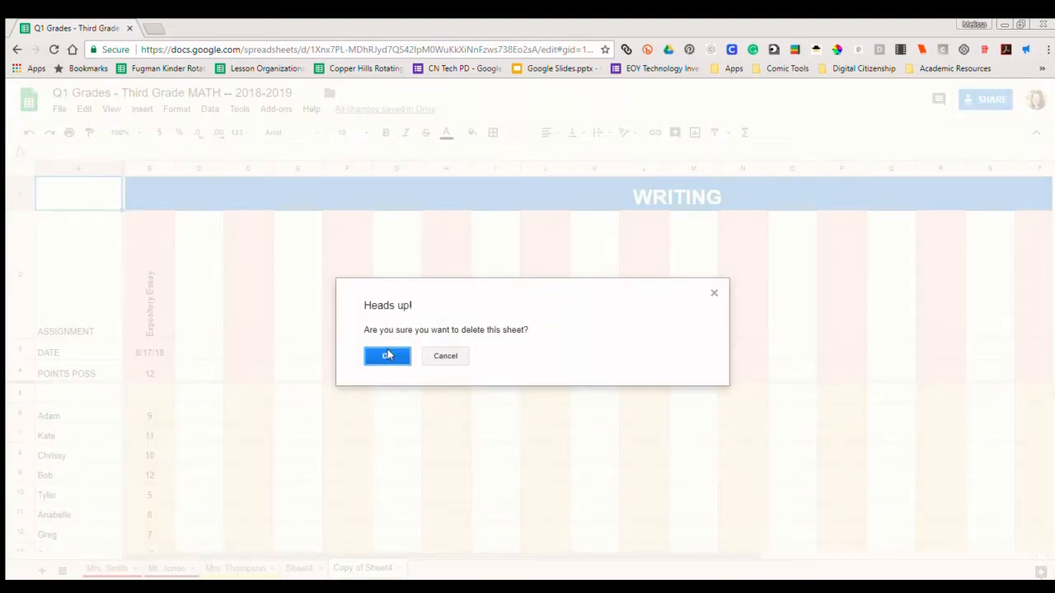
left_click(387, 354)
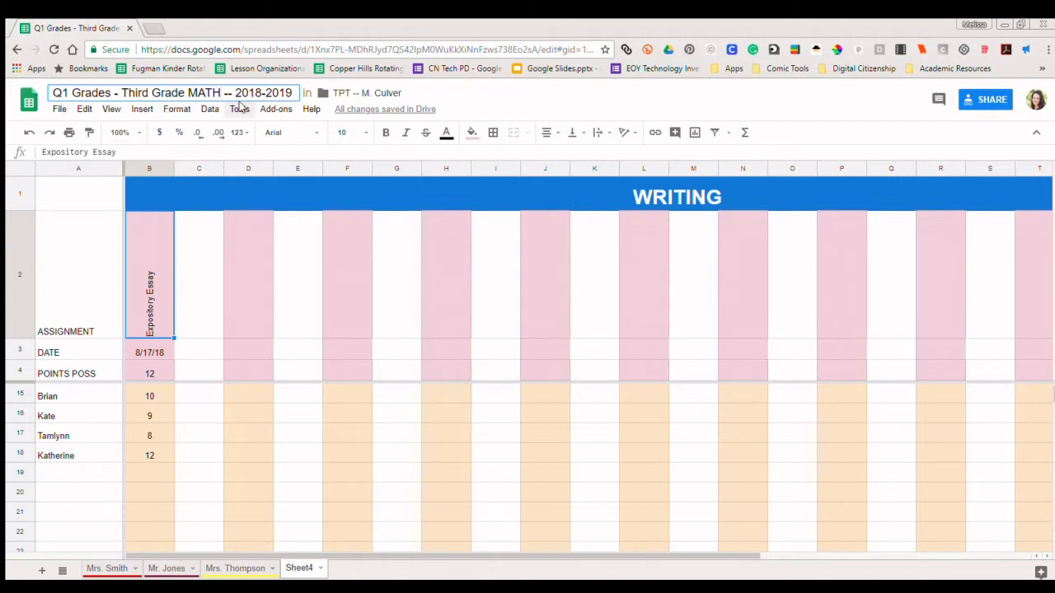
Step: Remove the word MATH from the spreadsheet title so it reads "Q1 Grades - Third Grade -- 2018-2019"
key("ctrl+shift+Left")
key("BackSpace")
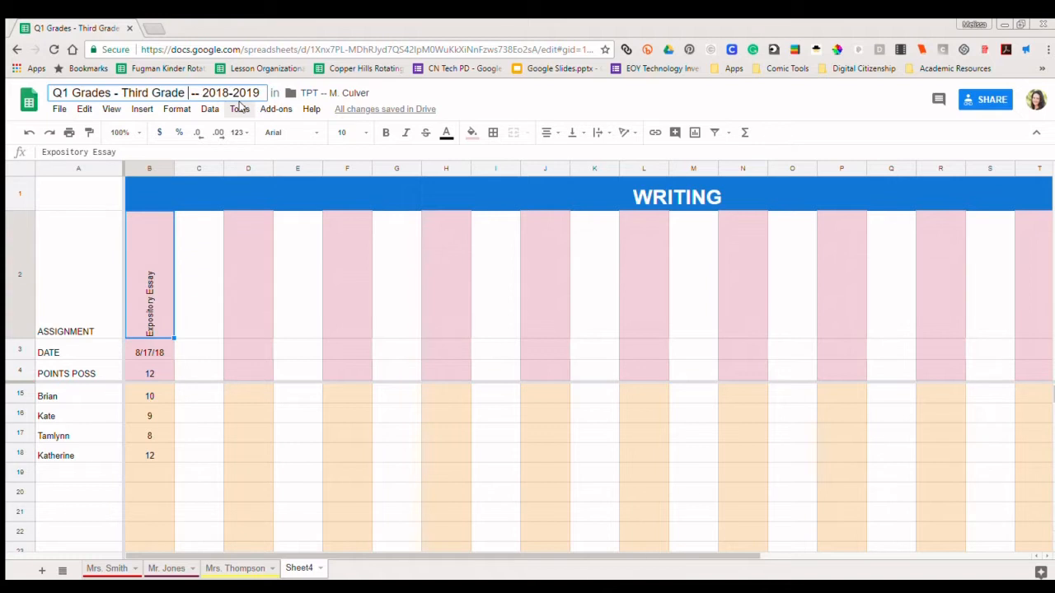
key("BackSpace")
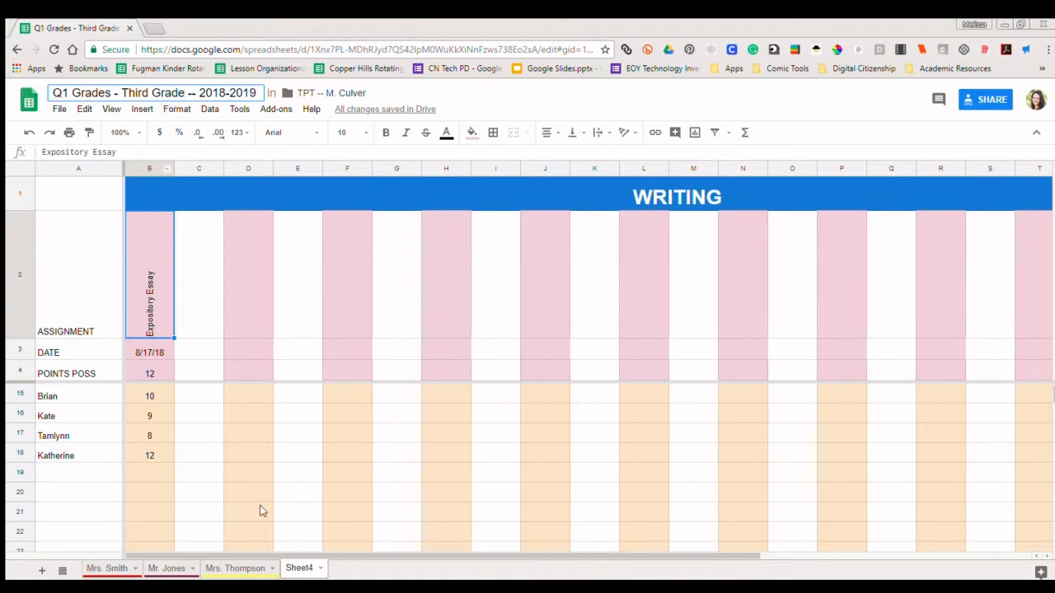
Step: Rename Sheet4 as BLANK
right_click(295, 567)
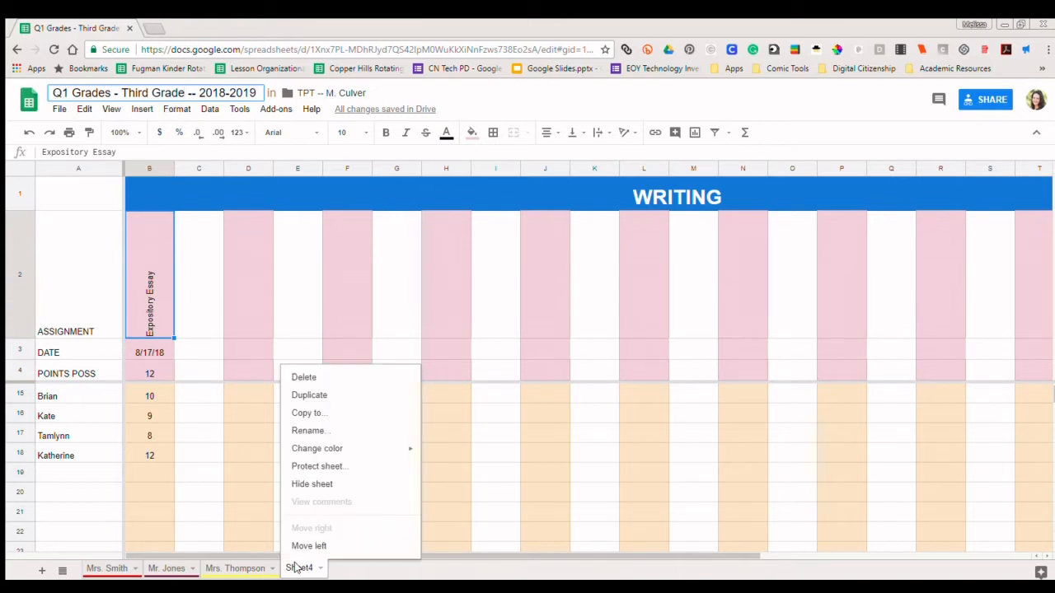
left_click(323, 425)
type("BLANK")
key("Return")
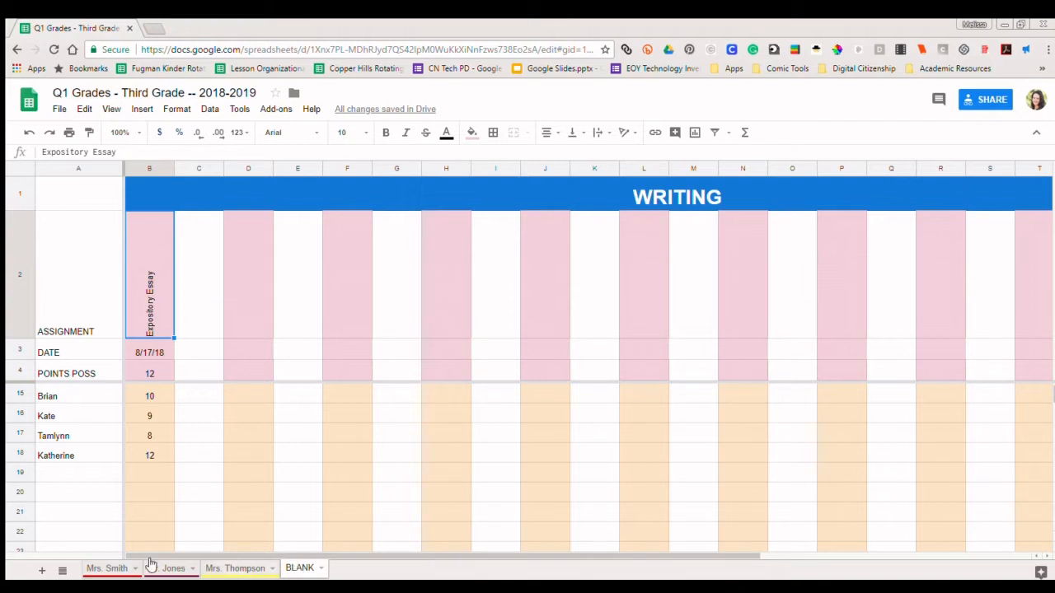
Step: Duplicate the red-tabbed math teacher's sheet and move the copy to the end, after the BLANK sheet
left_click(112, 569)
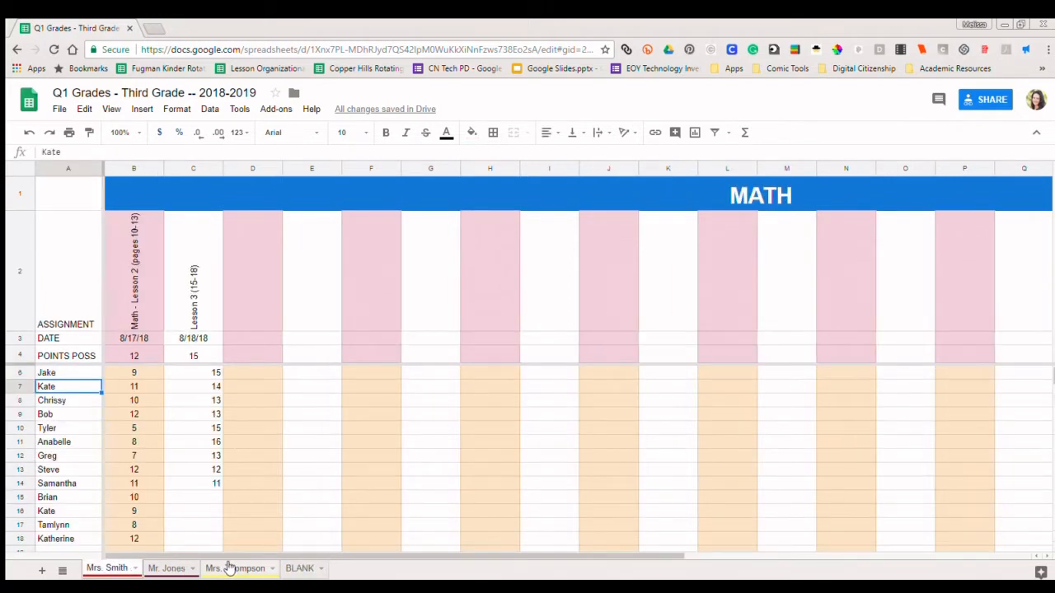
left_click(228, 568)
left_click(112, 569)
left_click(241, 567)
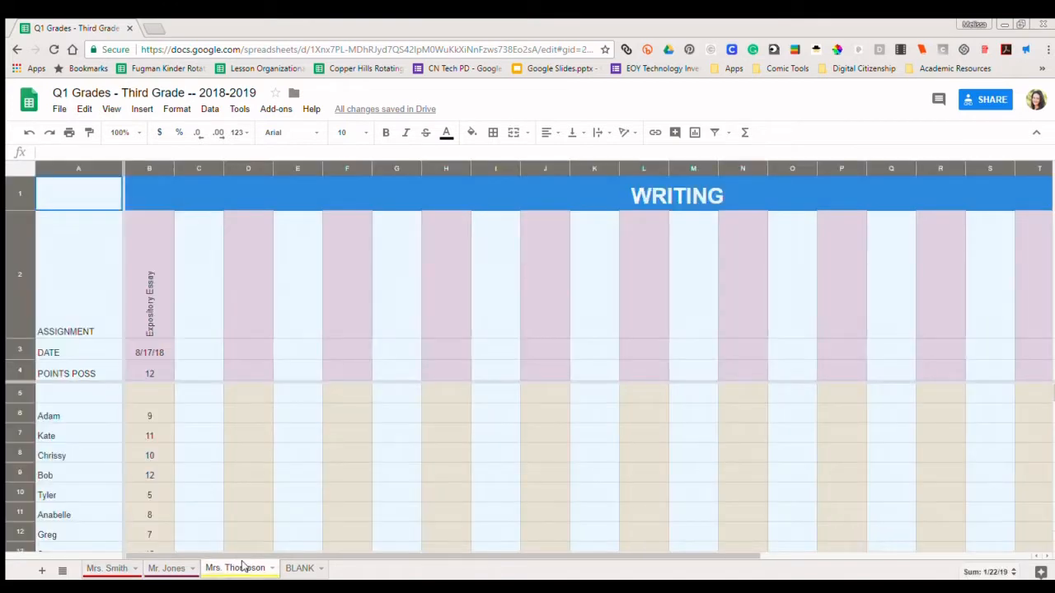
left_click(108, 568)
right_click(108, 568)
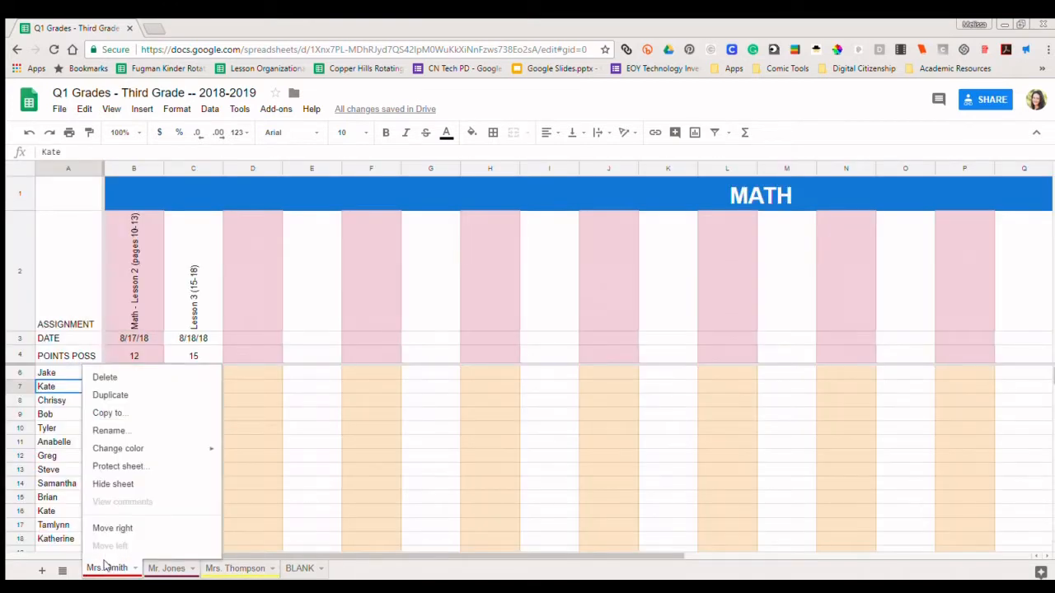
left_click(133, 391)
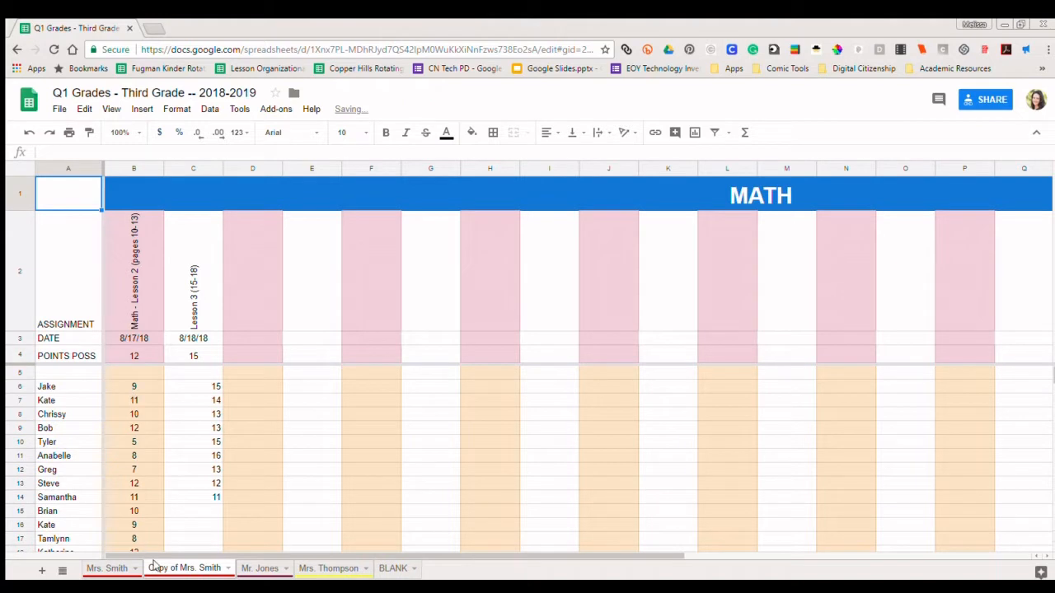
left_click_drag(156, 567, 354, 568)
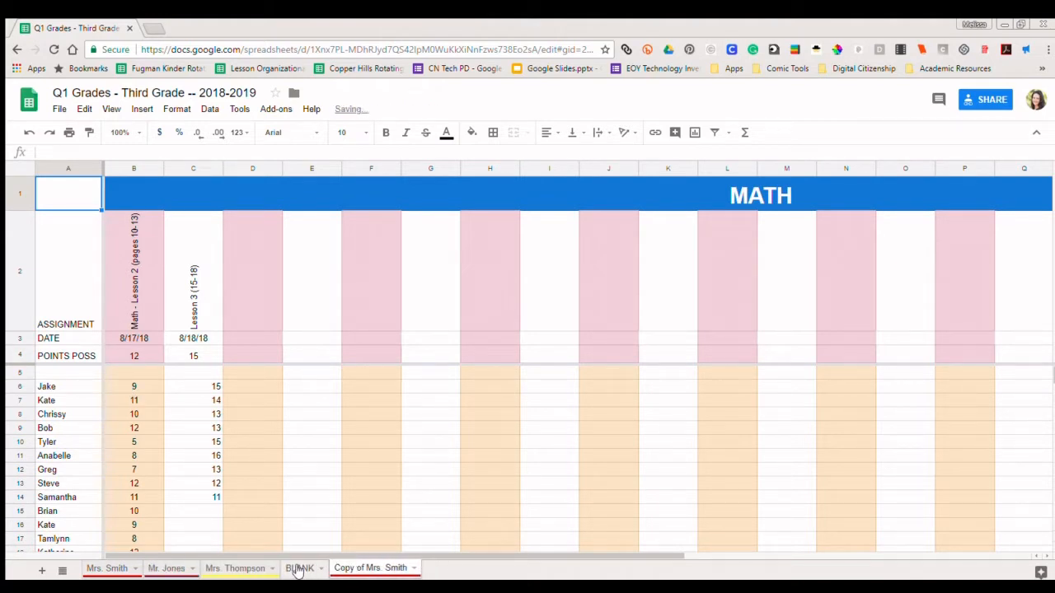
Step: Rename the copied math sheet by replacing "Copy of" with "Q2" in front of the teacher's name
right_click(347, 568)
left_click(366, 431)
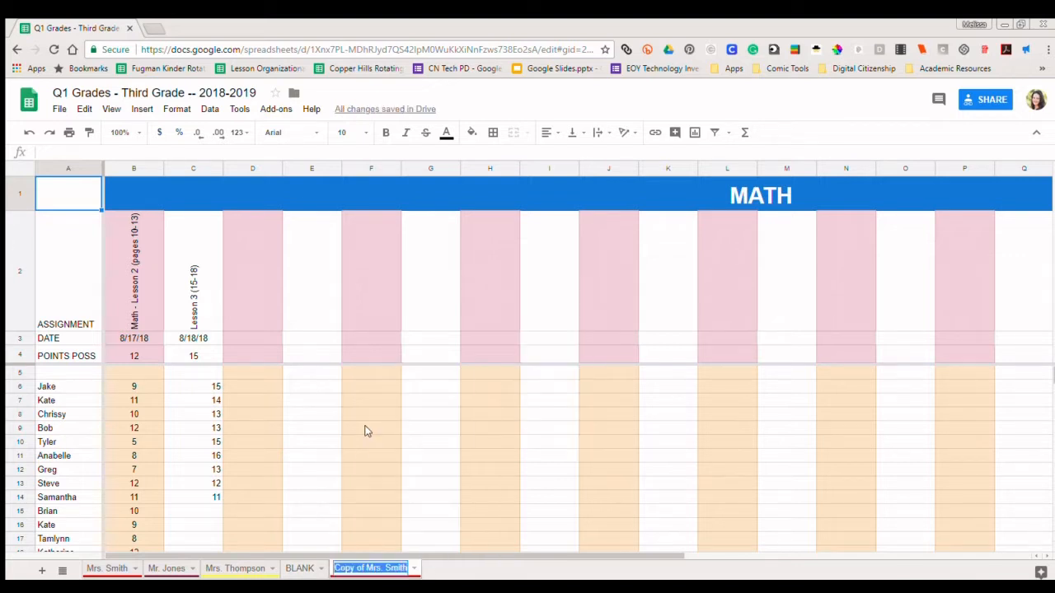
key("Home")
key("ctrl+shift+Right")
key("ctrl+shift+Right")
type("Q2")
key("Return")
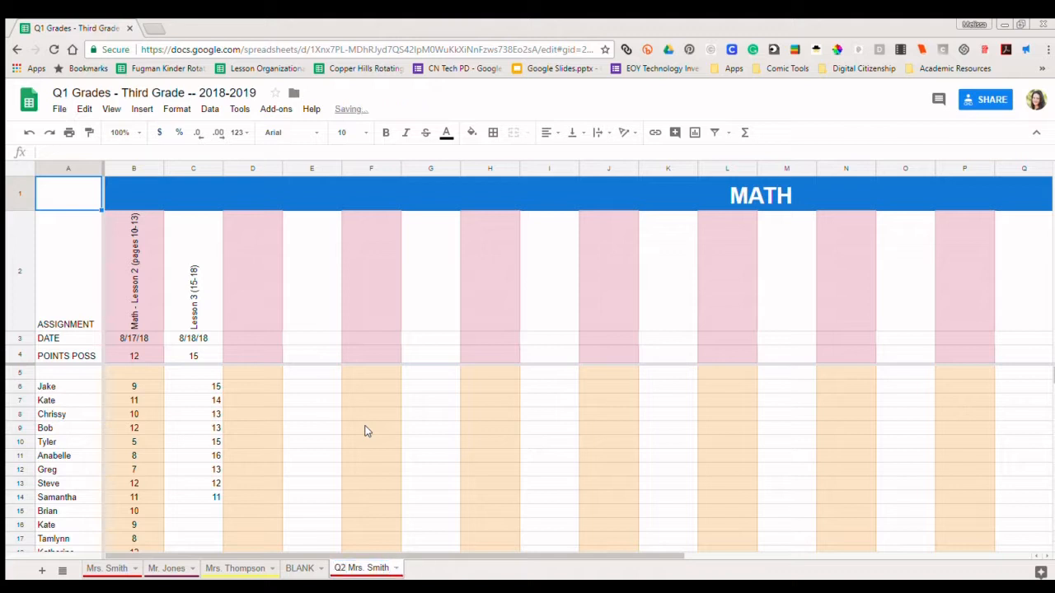
Step: Duplicate the purple-tabbed reading teacher's sheet and reorder the copy so it sits after the Q2 math sheet
left_click(160, 569)
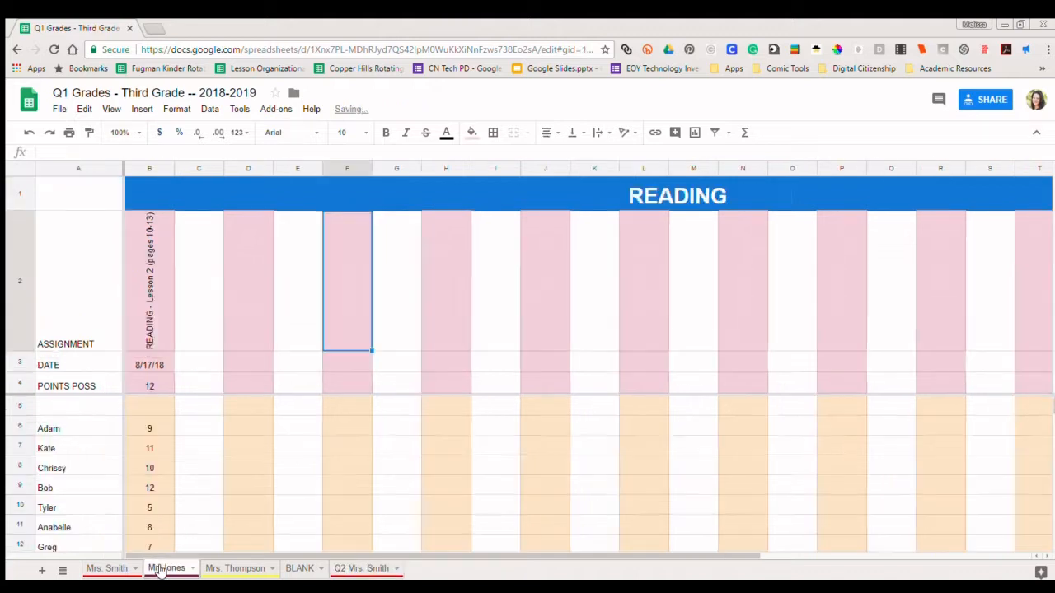
right_click(161, 569)
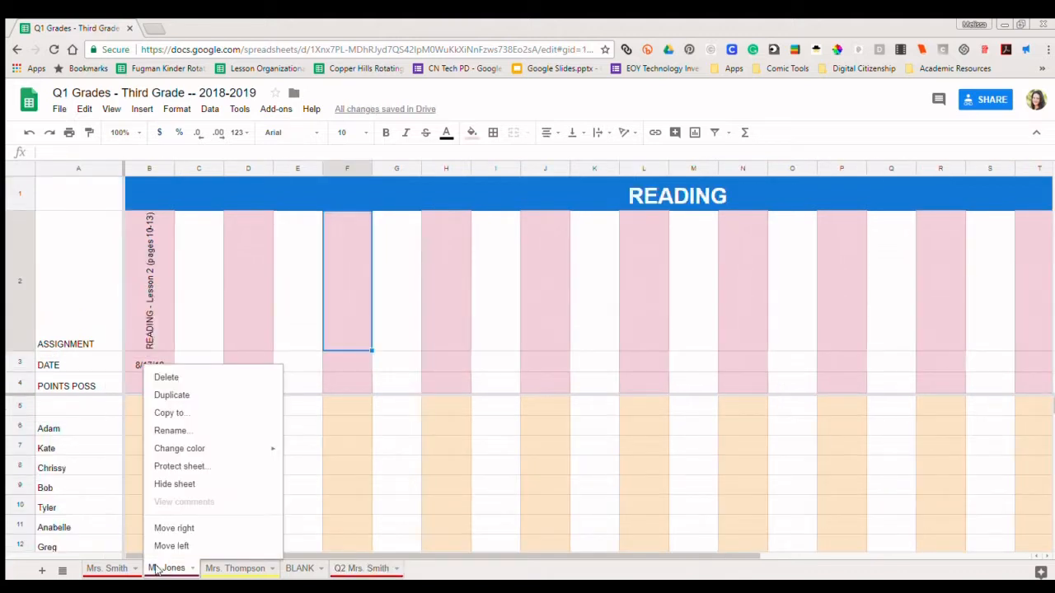
left_click(192, 394)
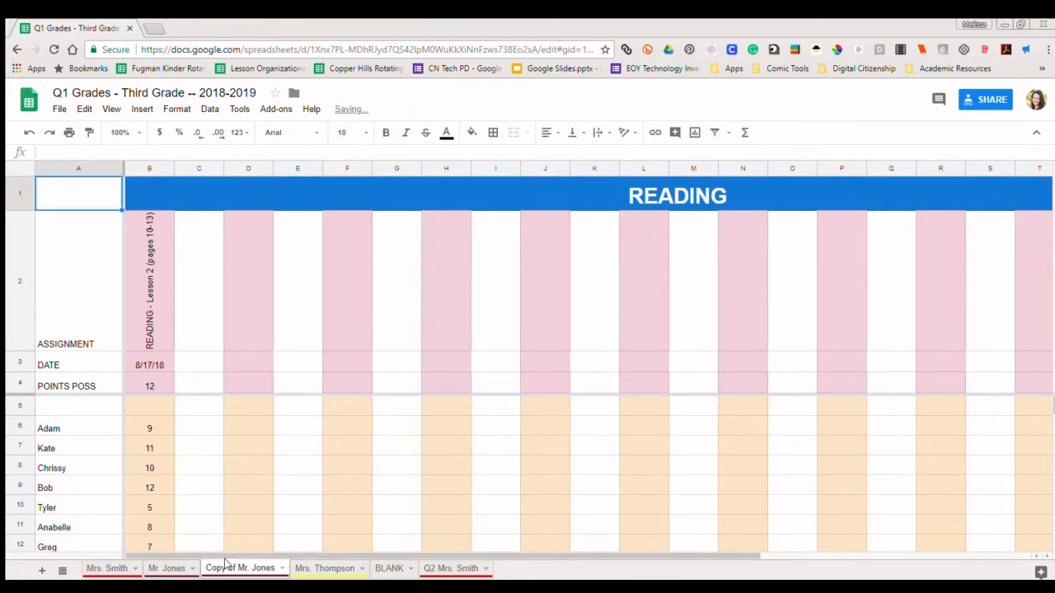
left_click_drag(238, 564, 432, 572)
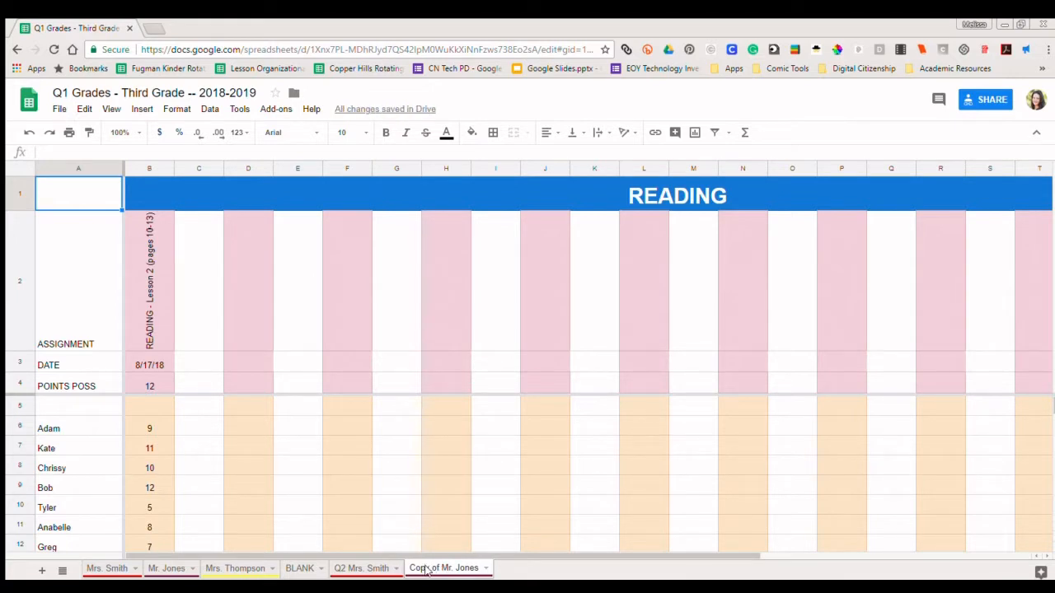
left_click_drag(426, 571, 219, 571)
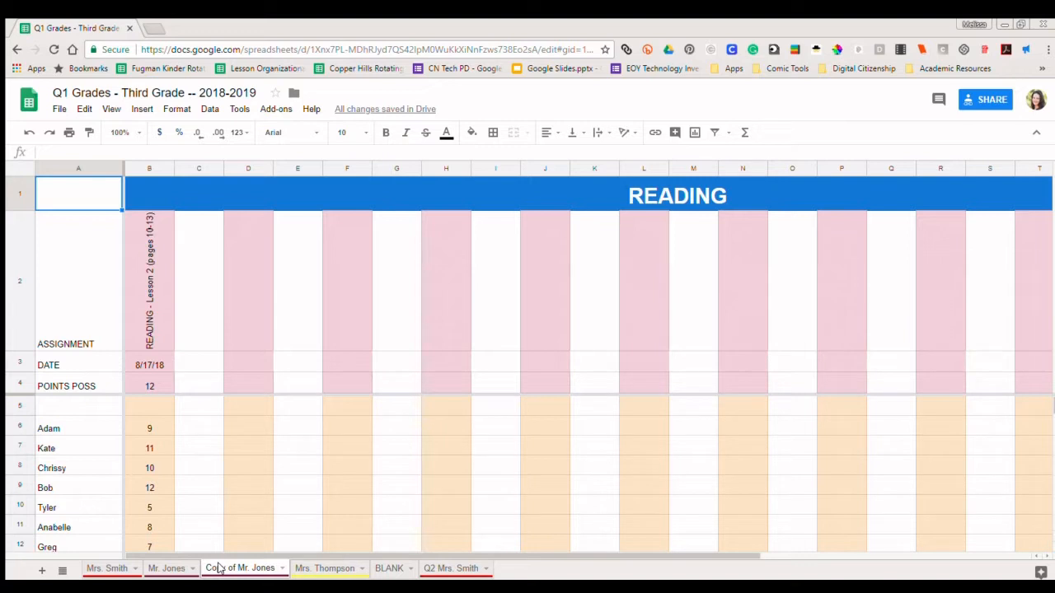
left_click_drag(219, 568, 426, 567)
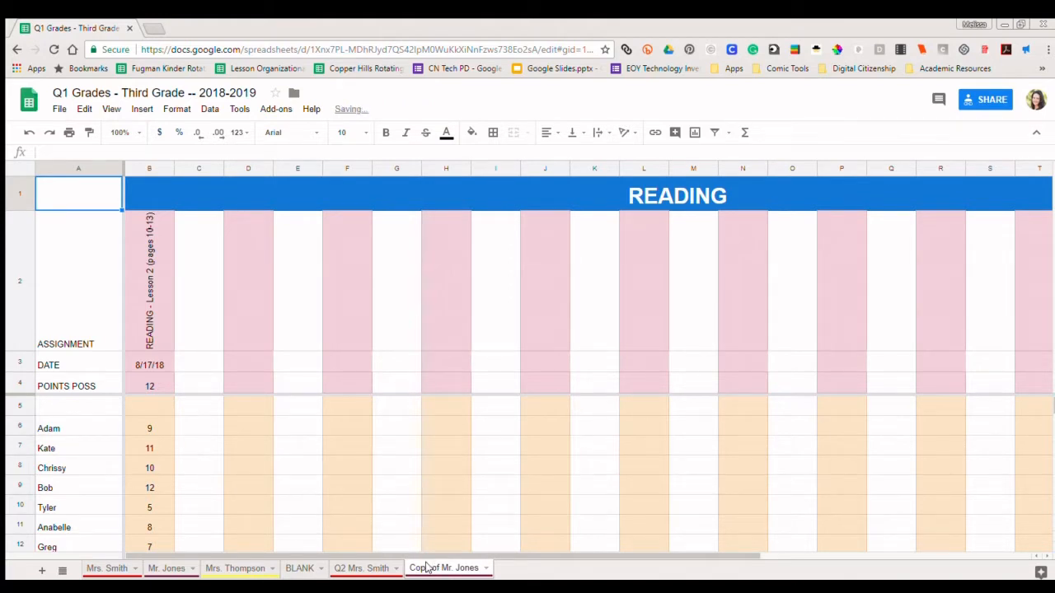
left_click(486, 568)
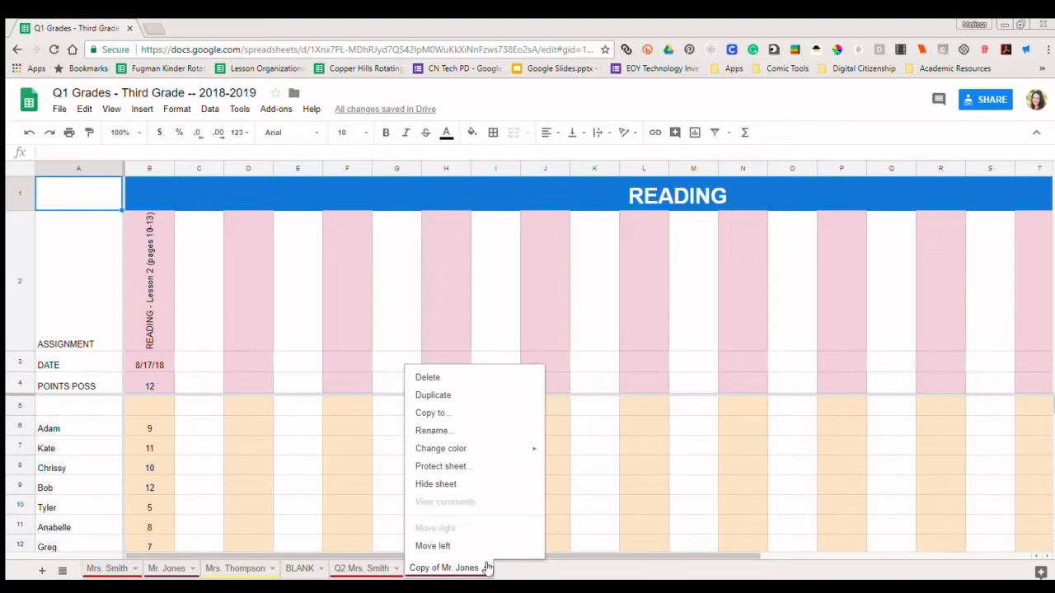
left_click(486, 568)
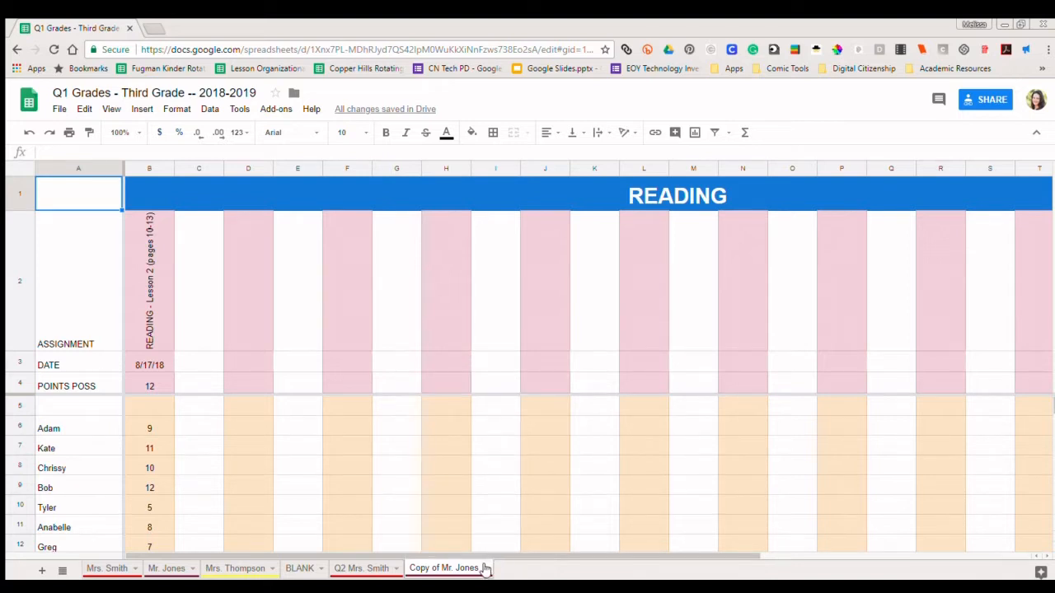
right_click(435, 563)
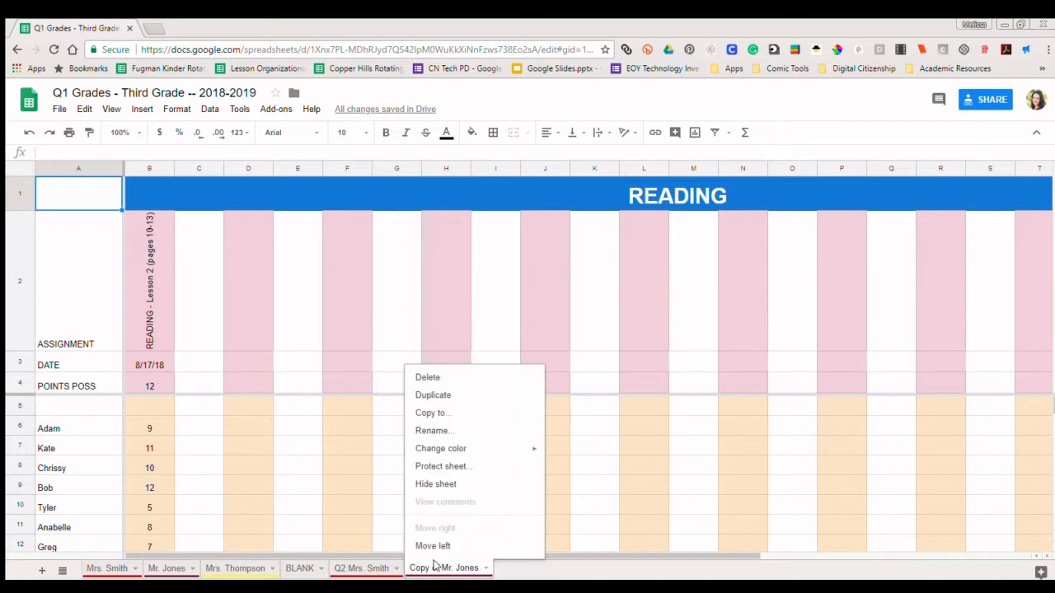
left_click(487, 568)
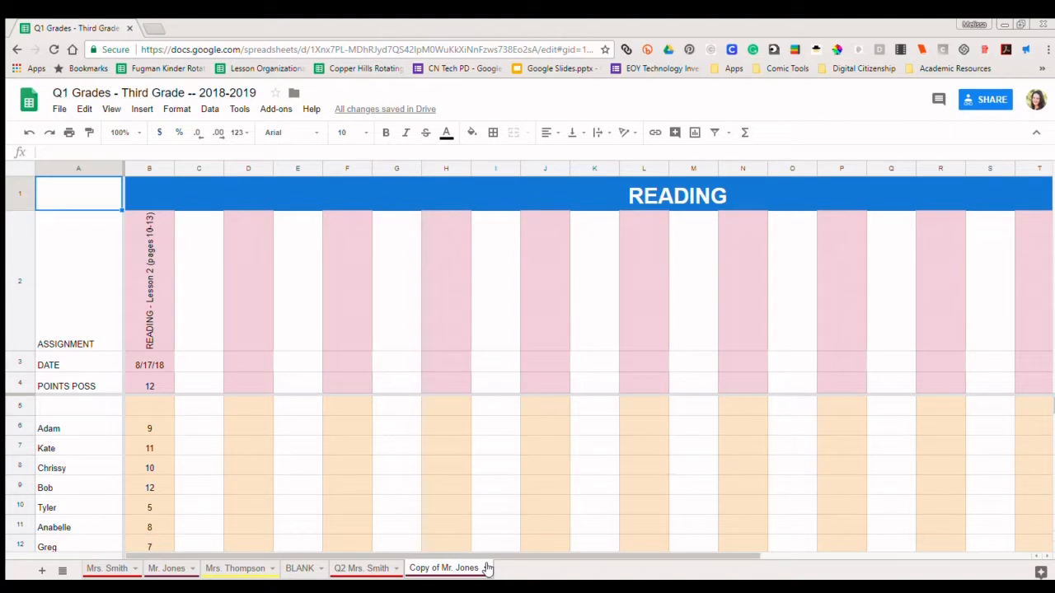
Step: Duplicate the yellow-tabbed writing teacher's sheet and move the copy to the end, after the copied reading sheet
left_click(242, 568)
right_click(240, 569)
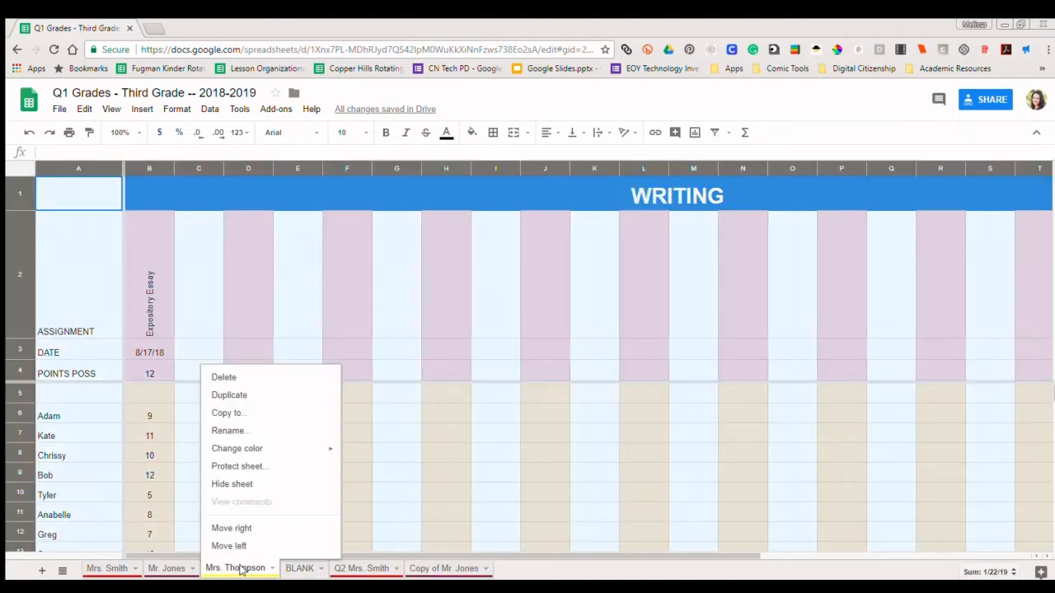
left_click(252, 396)
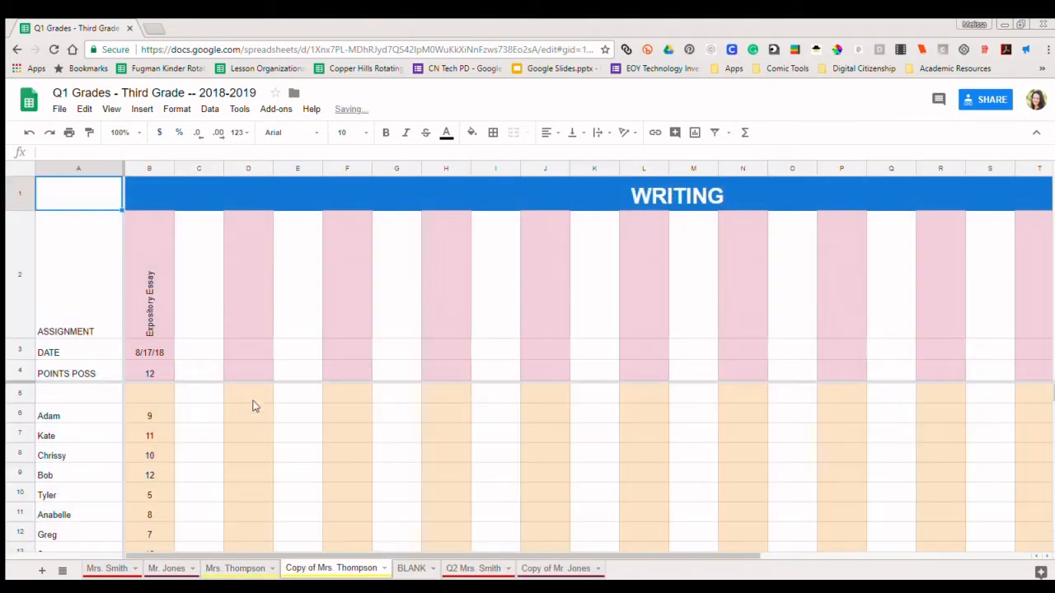
left_click_drag(303, 566, 520, 572)
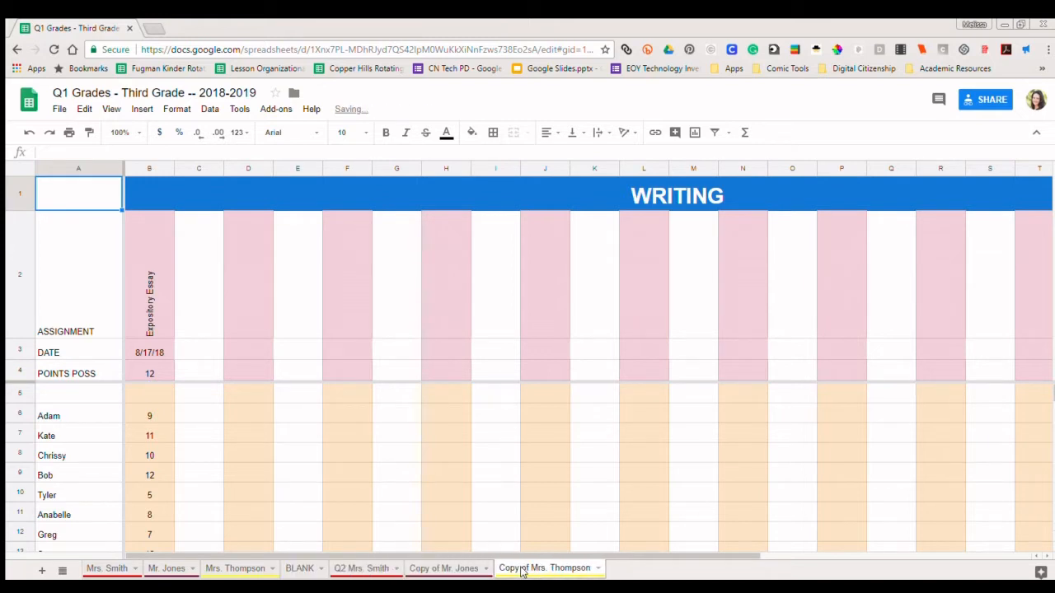
Step: Rename the copied reading sheet by replacing "Copy of" with "Q2" in front of the teacher's name
right_click(437, 569)
left_click(437, 429)
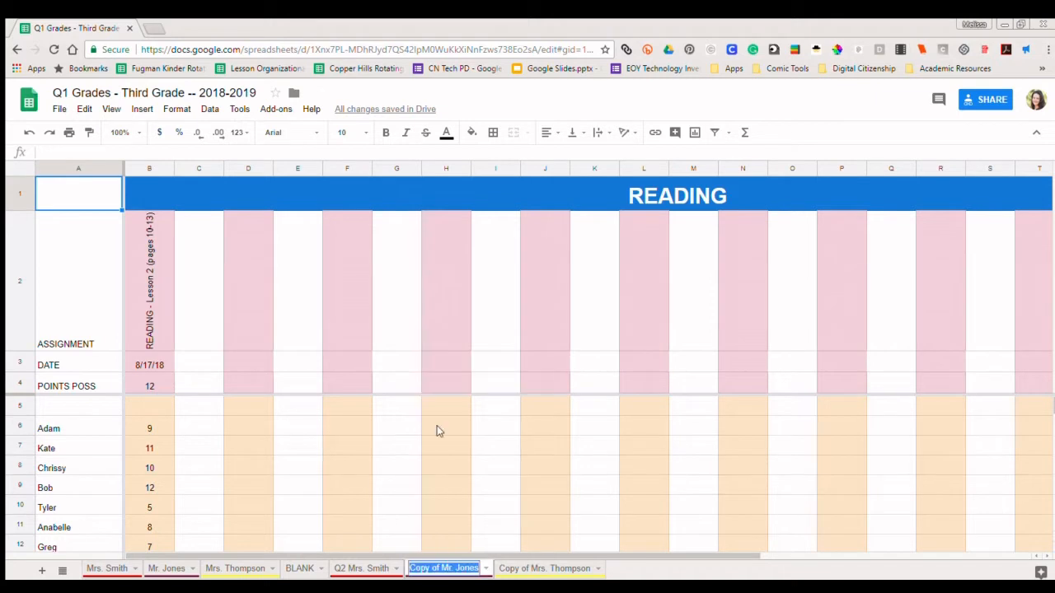
key("ctrl+shift+Left")
key("ctrl+shift+Left")
type("Q2")
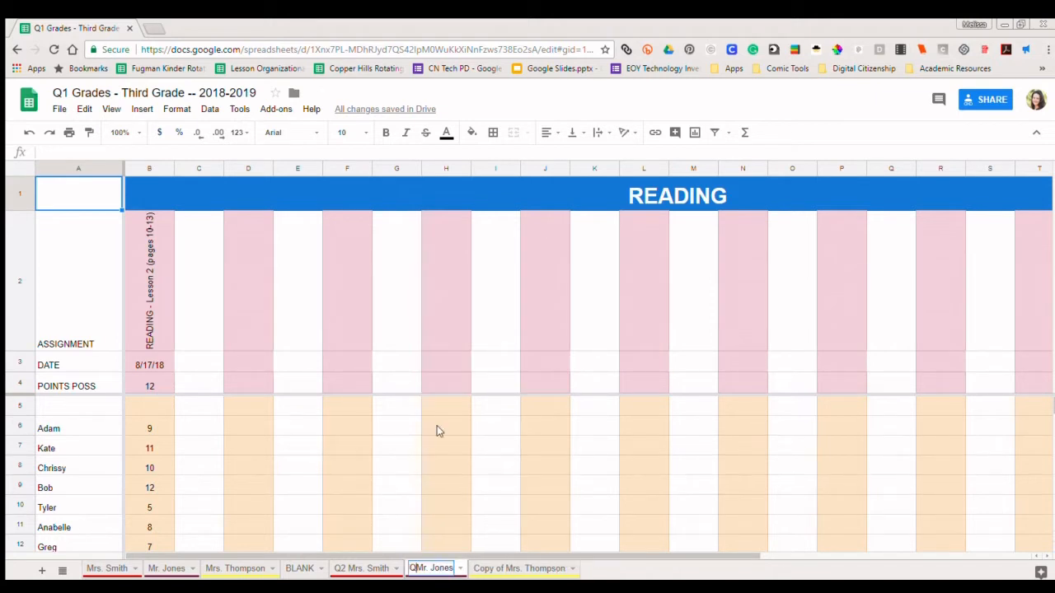
key("Return")
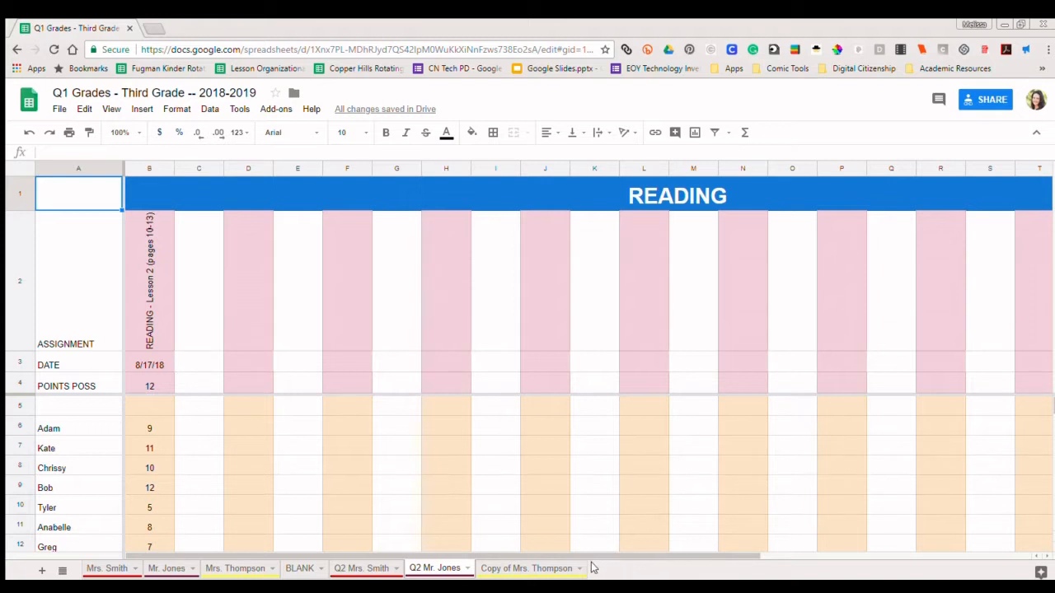
Step: Rename the copied writing sheet by replacing "Copy of" with "Q2" in front of the teacher's name
right_click(511, 569)
left_click(512, 432)
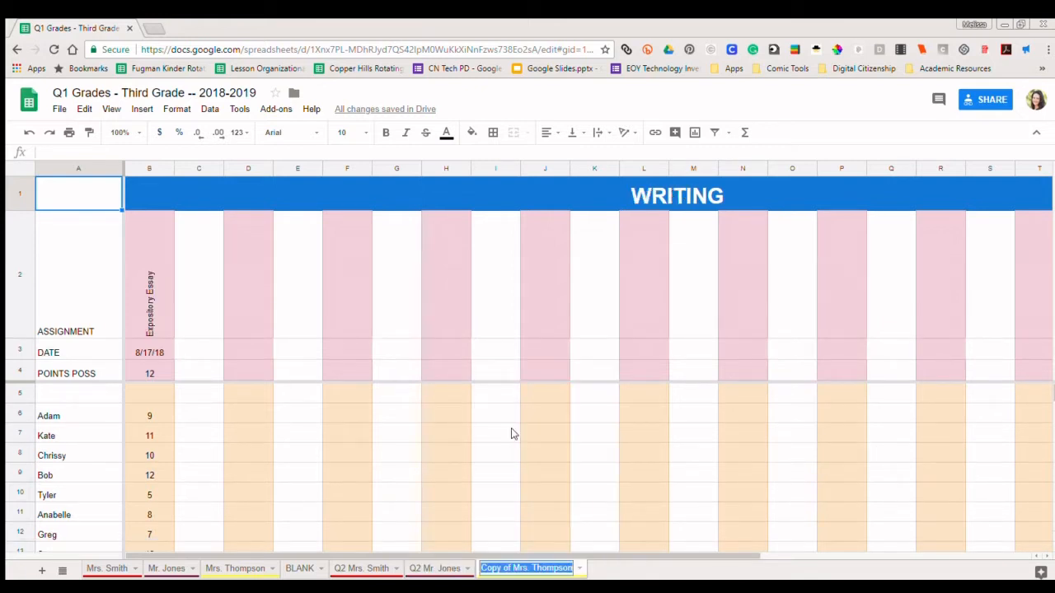
key("shift+Left")
key("shift+Left")
key("shift+Left")
key("shift+Left")
key("shift+Left")
key("shift+Left")
key("shift+Left")
key("shift+Left")
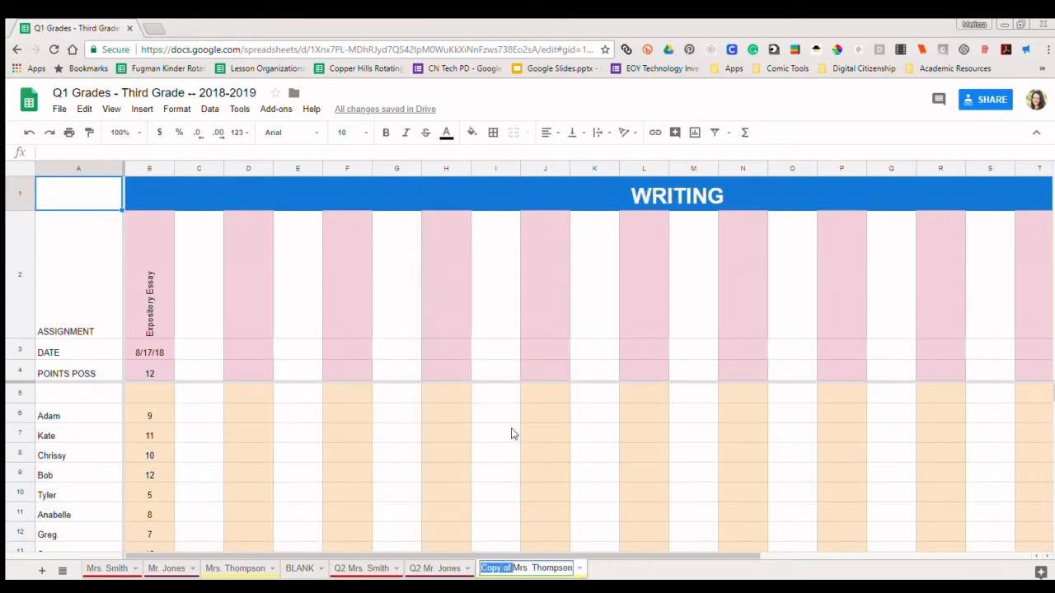
key("BackSpace")
type("Q2")
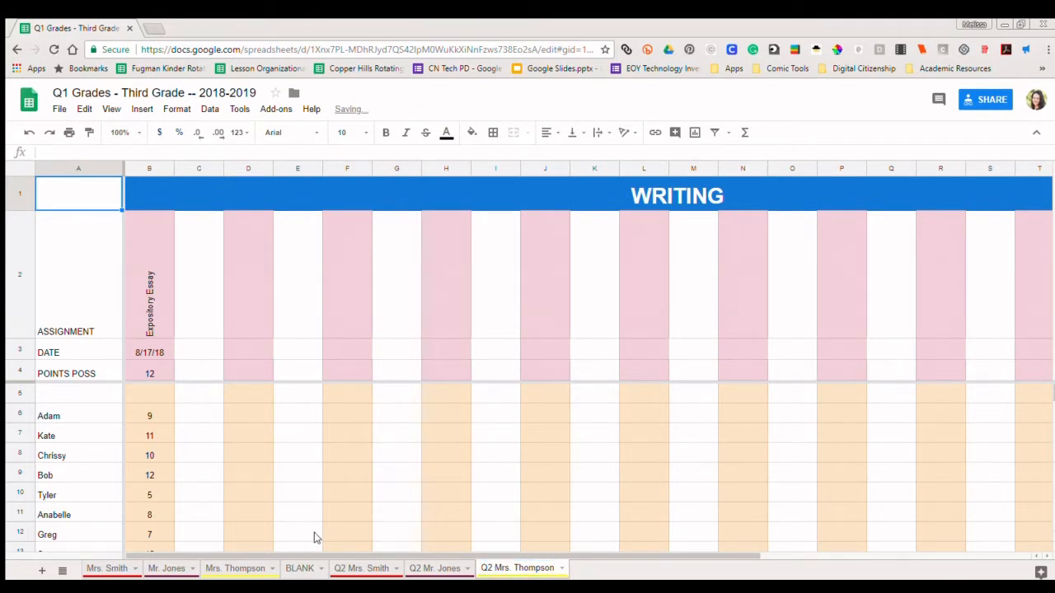
Step: Duplicate the BLANK sheet and move the copy to the end, after the Q2 writing sheet
left_click(300, 567)
left_click(300, 567)
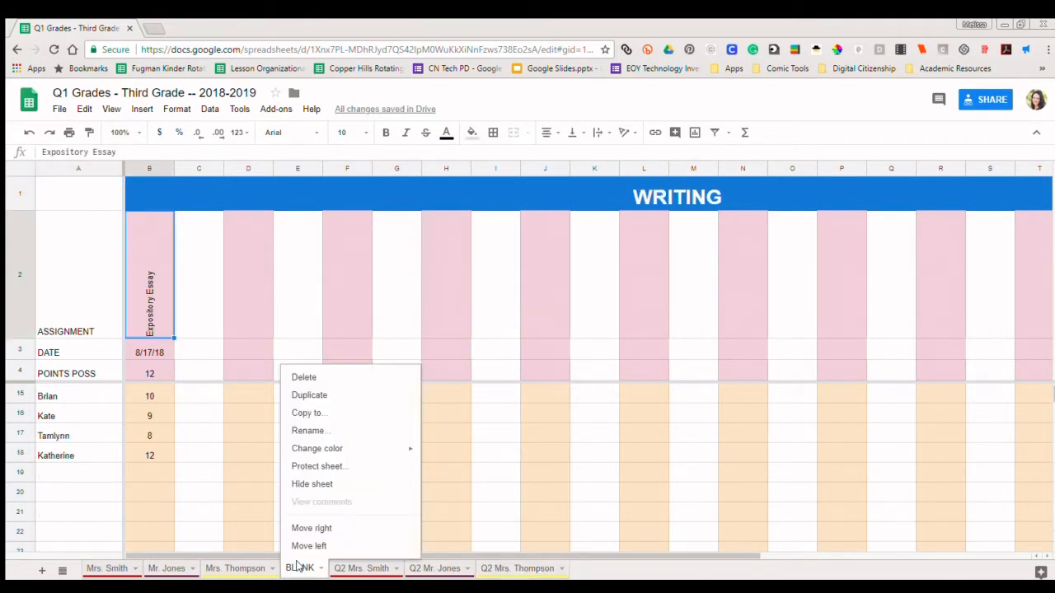
left_click(321, 396)
left_click_drag(363, 568, 595, 569)
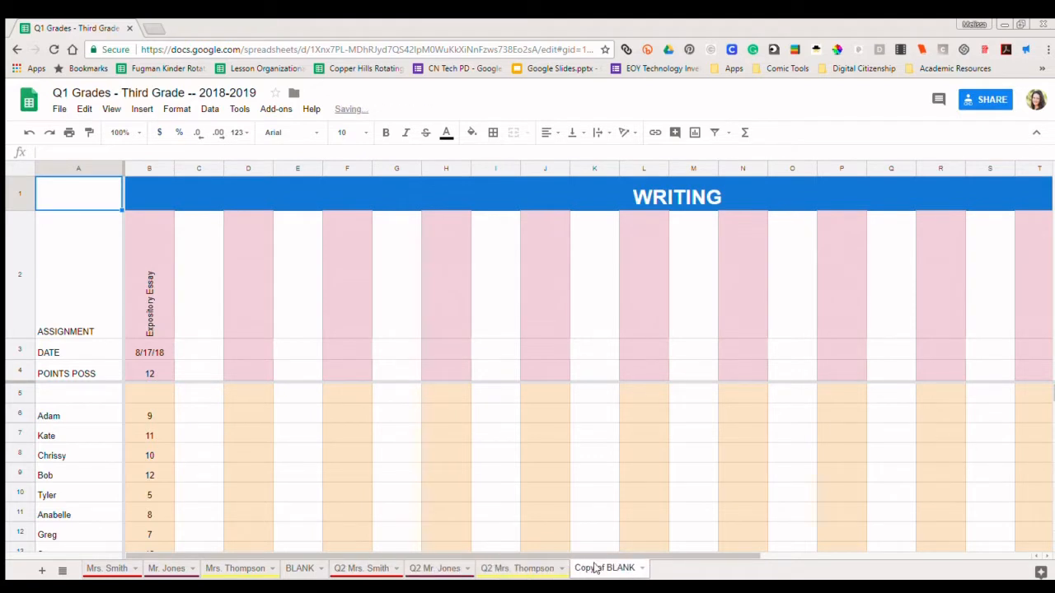
right_click(595, 569)
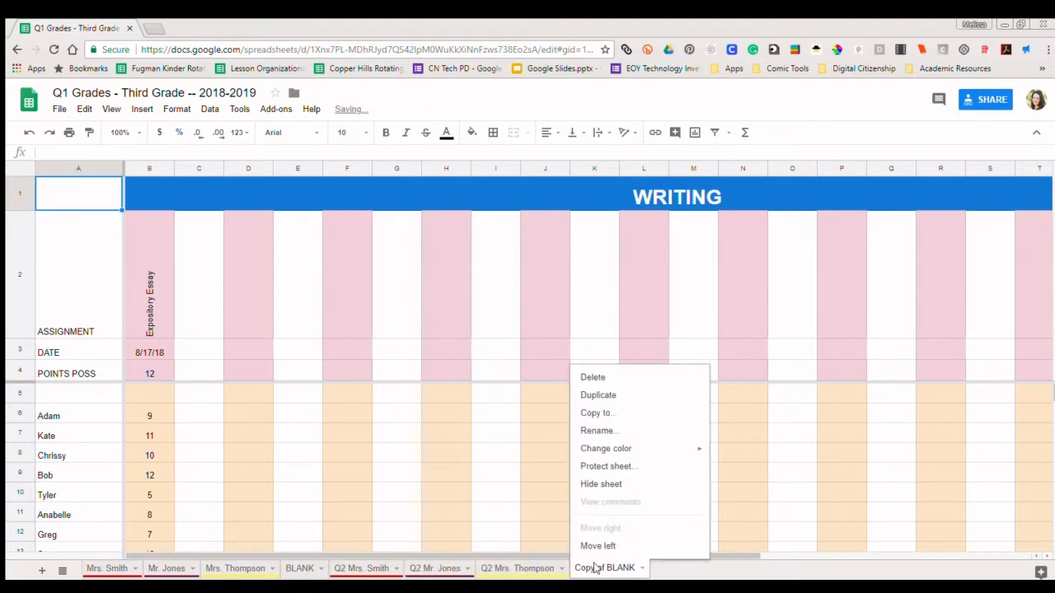
left_click(681, 573)
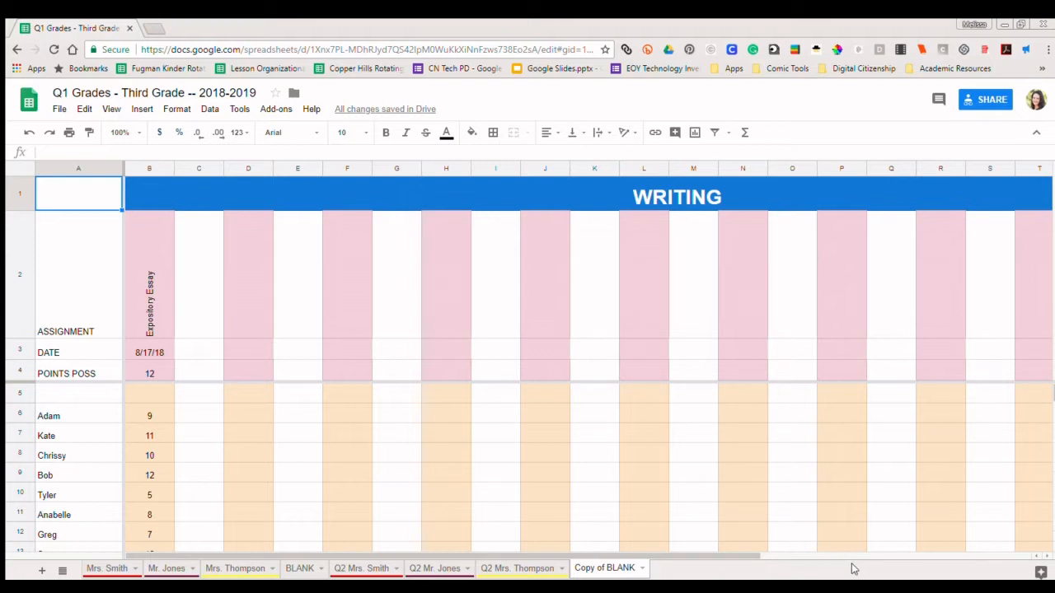
Step: Look through the Q2 writing, Q2 reading and Q2 math sheets one after another
left_click(521, 568)
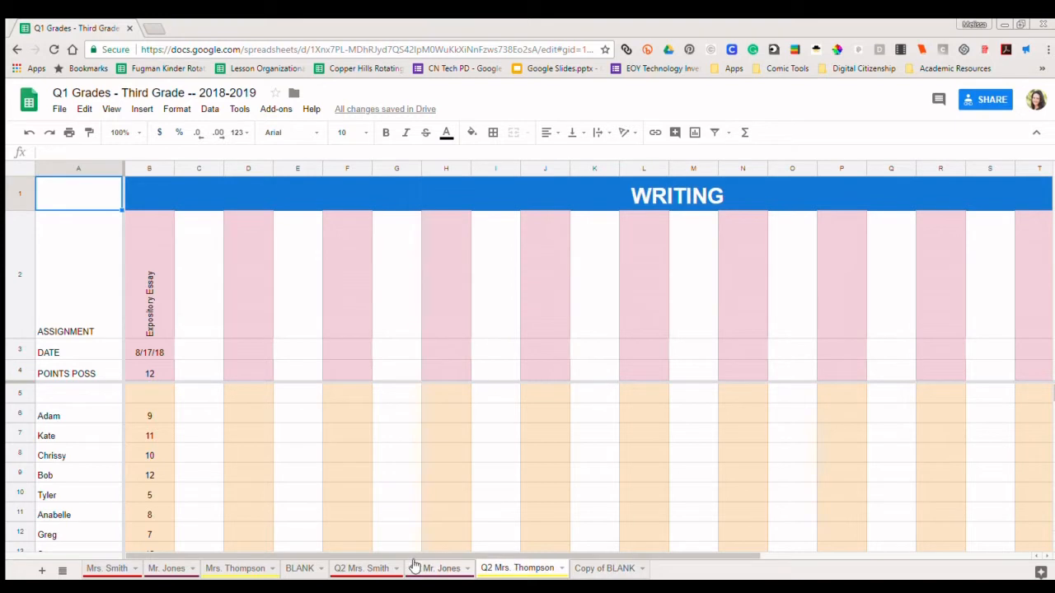
left_click(422, 568)
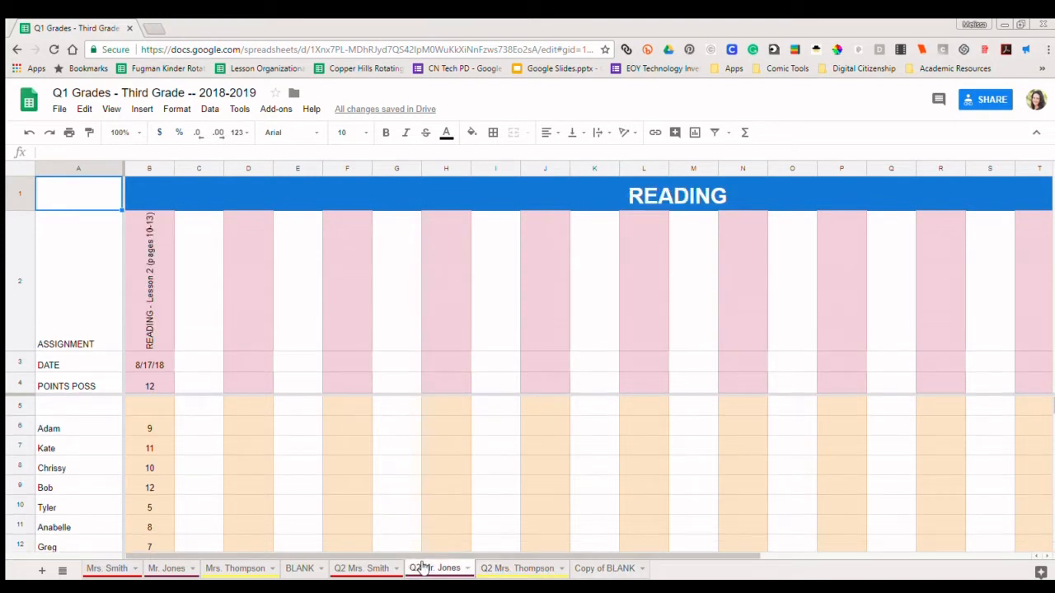
left_click(363, 567)
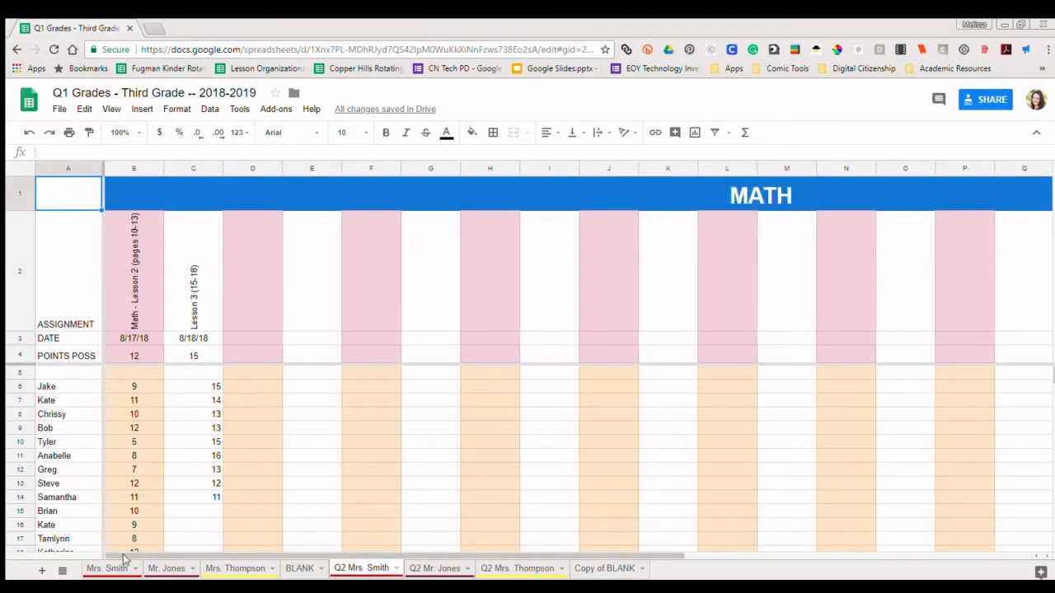
Step: Use the list of all sheets to jump to BLANK and from there to the original purple-coded reading teacher's sheet
left_click(63, 569)
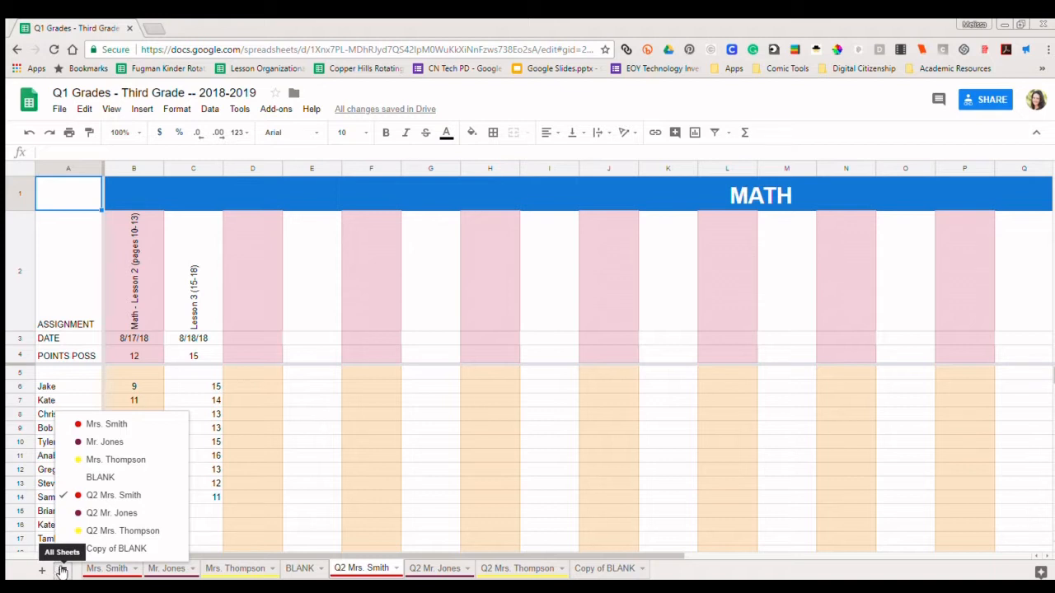
left_click(103, 477)
left_click(61, 570)
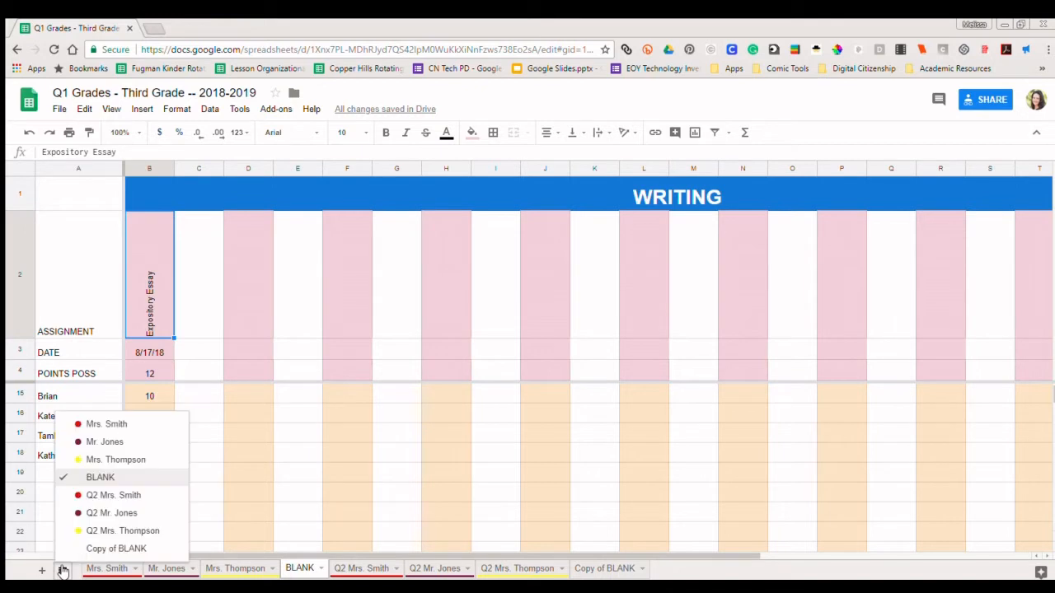
left_click(104, 442)
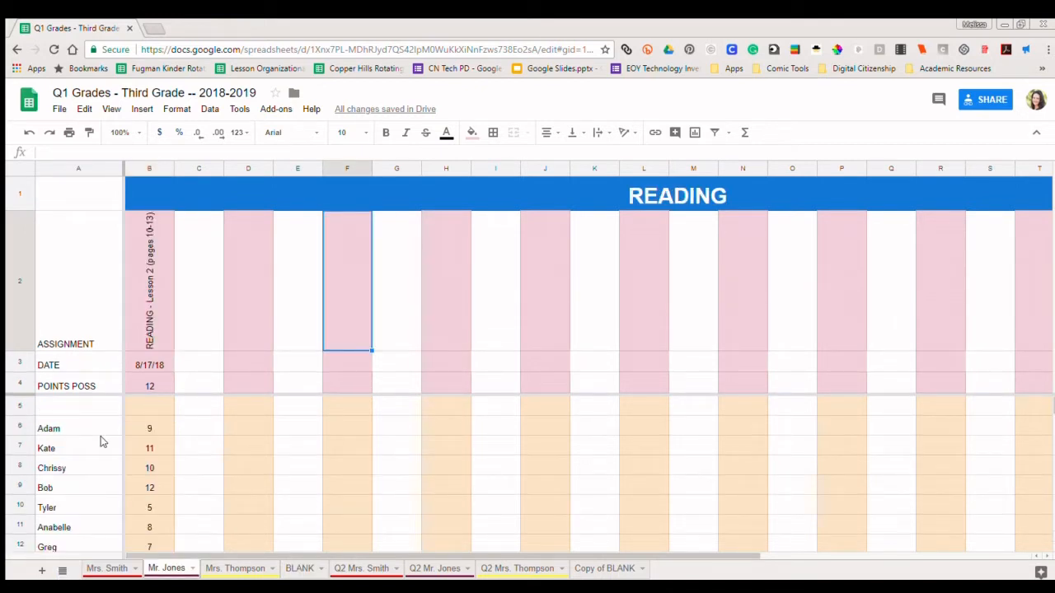
Step: Review the spreadsheet's sharing options, including invitee permission levels and the advanced link-sharing choices, and close them without changing anything
left_click(982, 99)
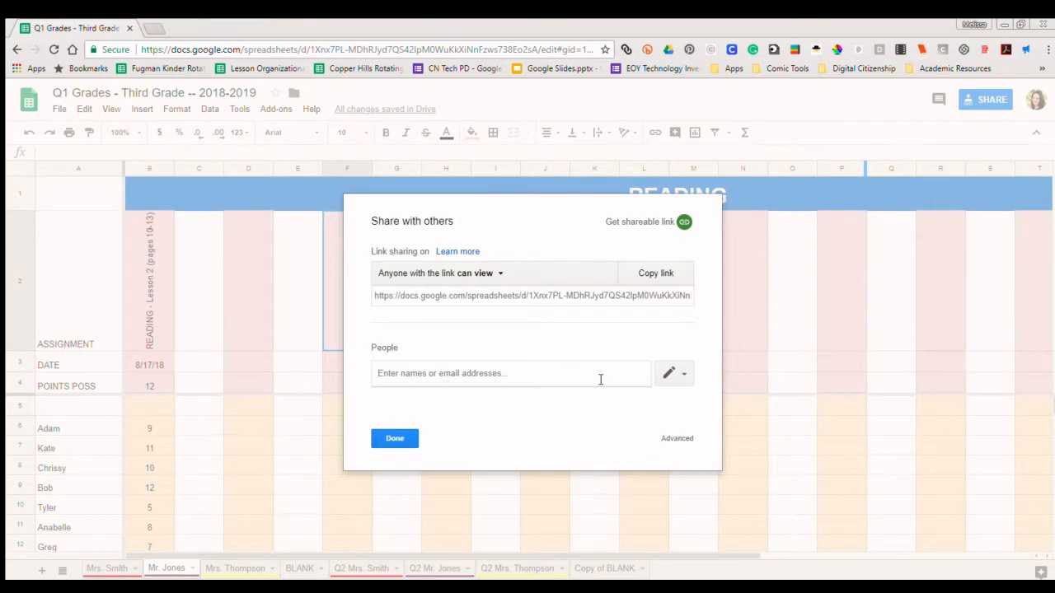
left_click(680, 375)
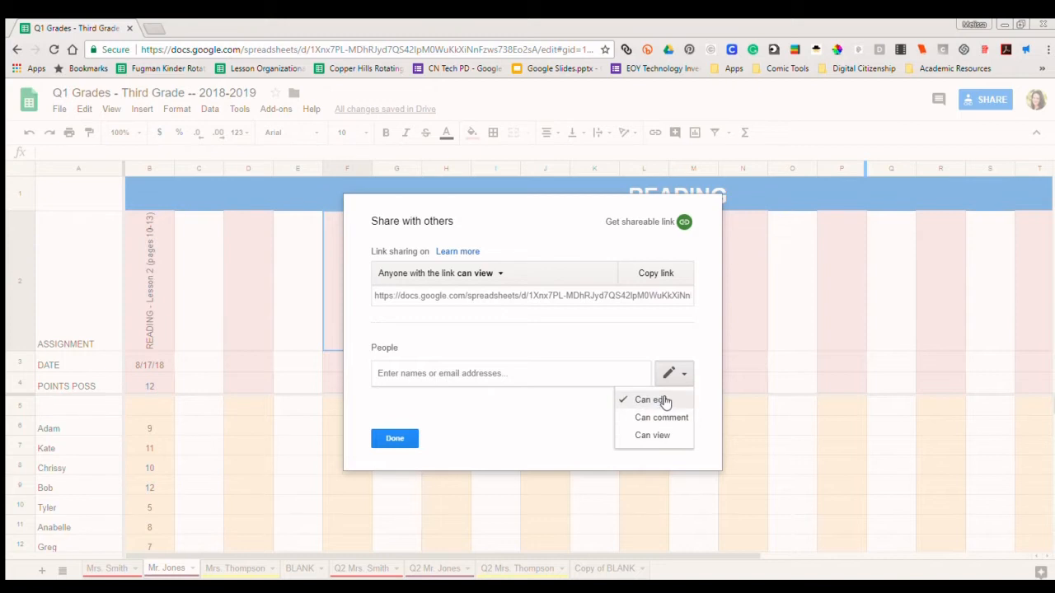
left_click(567, 411)
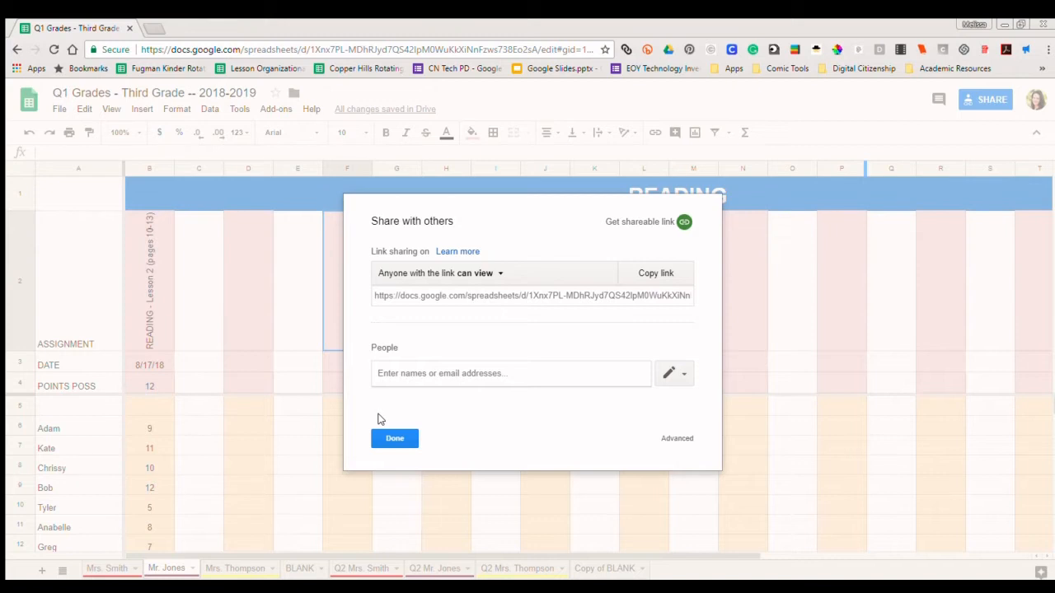
left_click(678, 439)
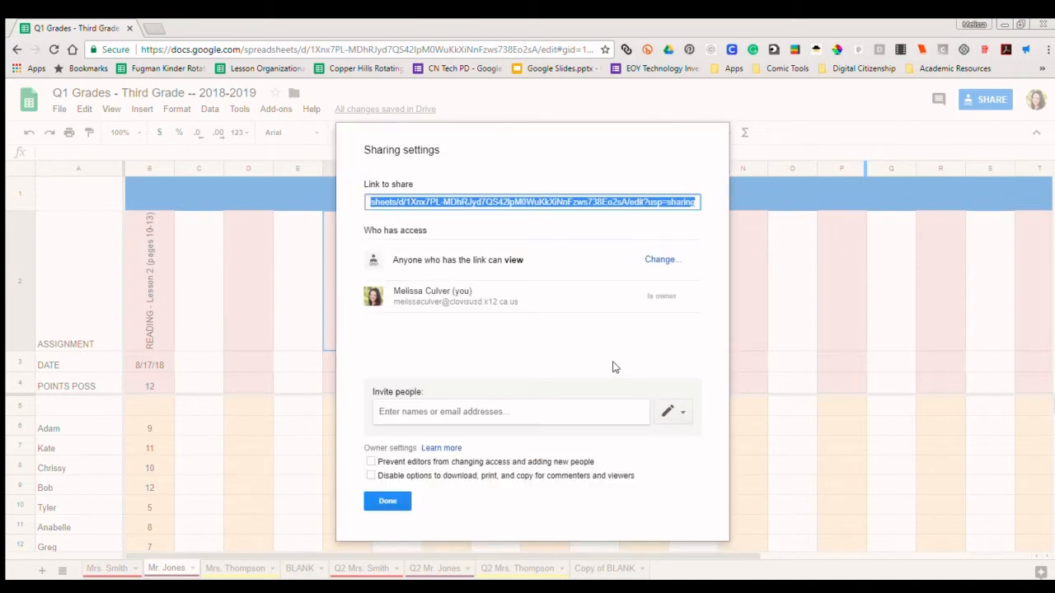
left_click(660, 259)
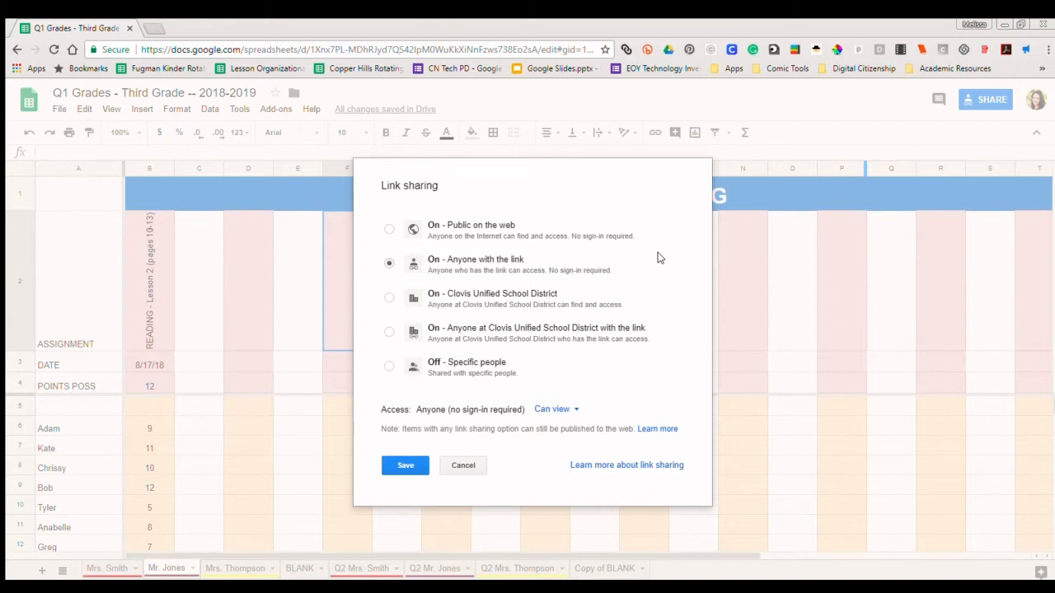
left_click(459, 466)
left_click(377, 504)
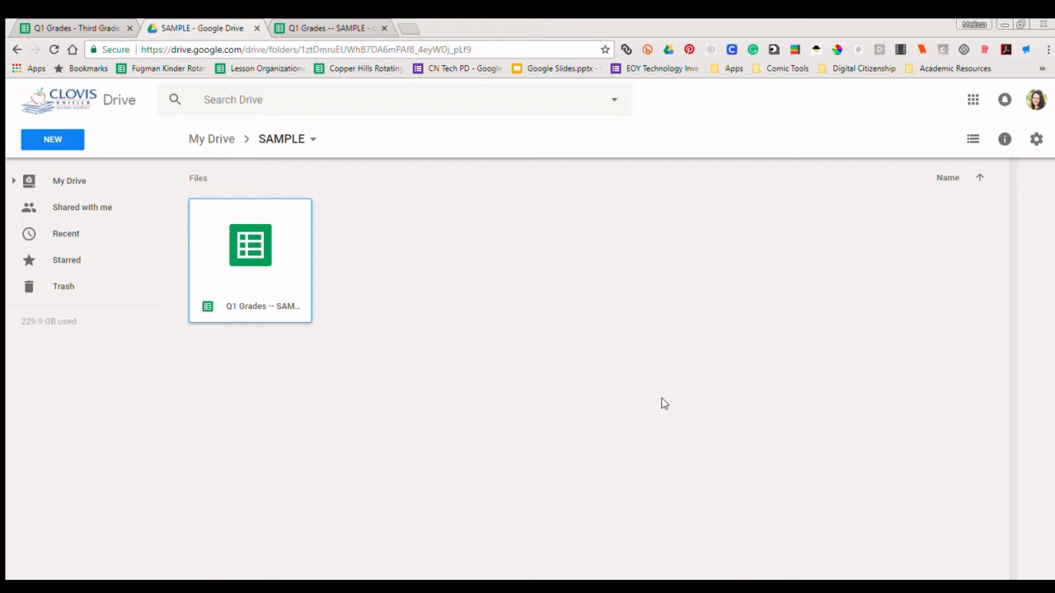
Step: Make a copy of the Q1 Grades -- SAMPLE file and strip "Copy of" from the copy's name
right_click(277, 264)
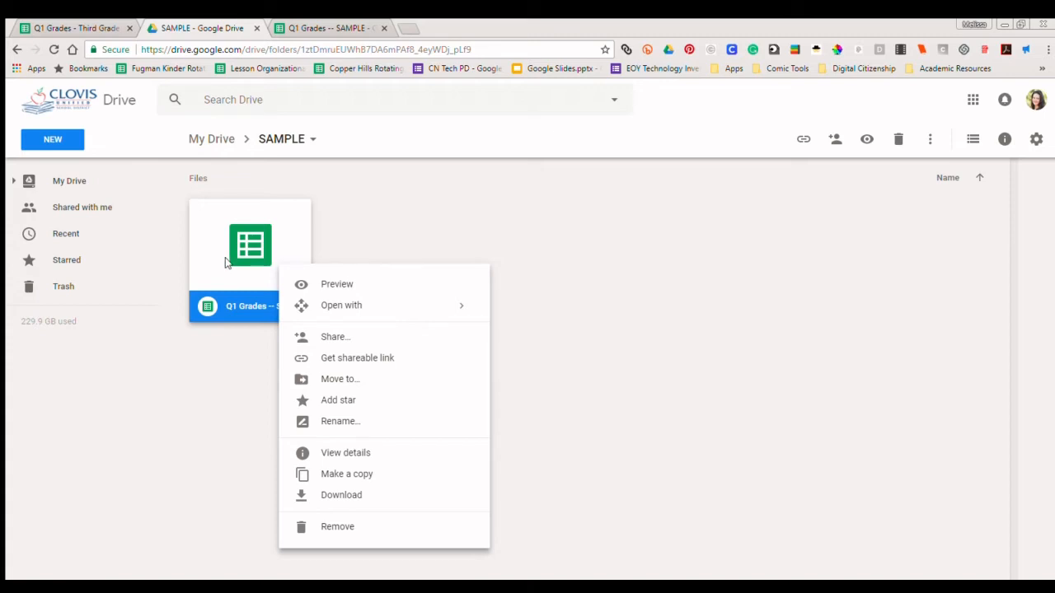
left_click(349, 475)
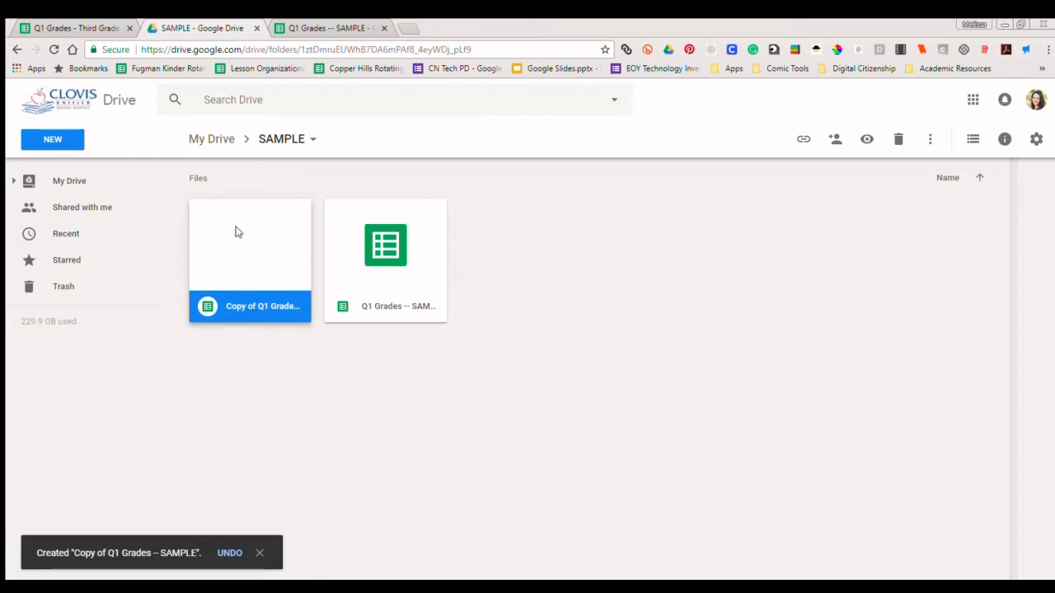
right_click(244, 271)
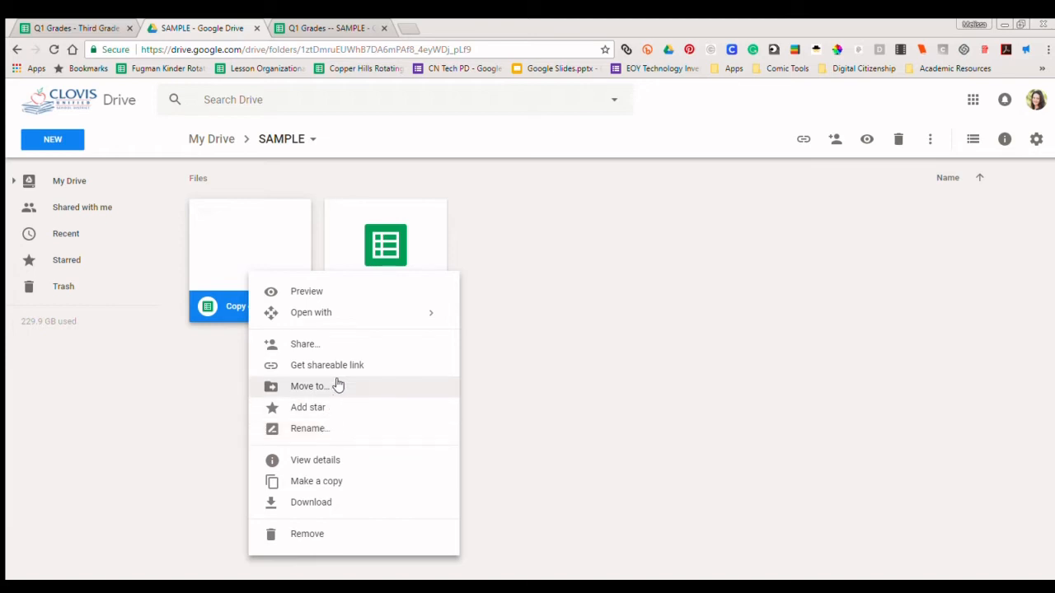
left_click(322, 427)
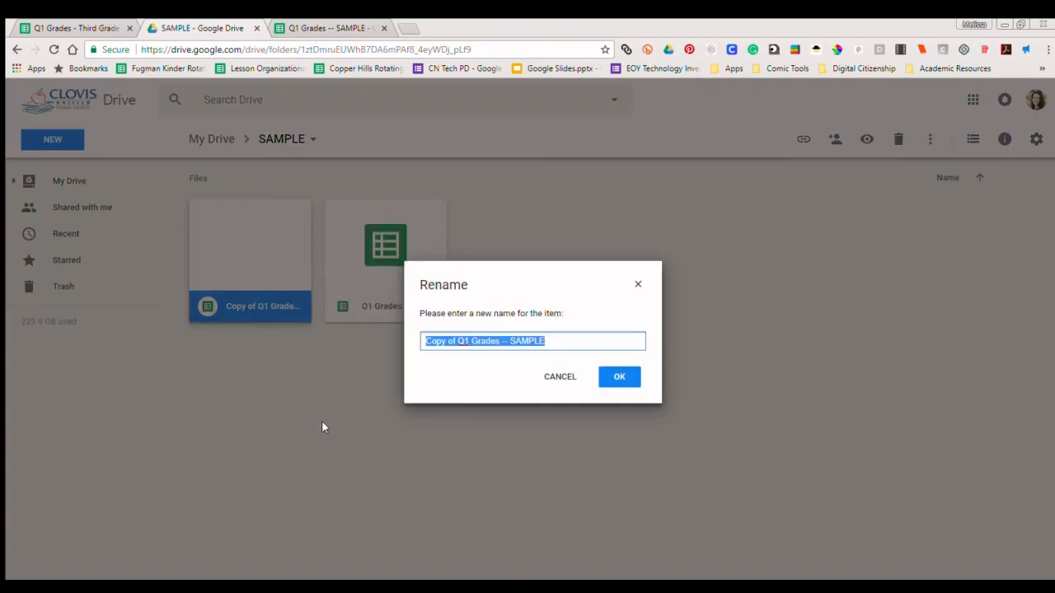
key("Home")
key("ctrl+Right")
key("ctrl+Right")
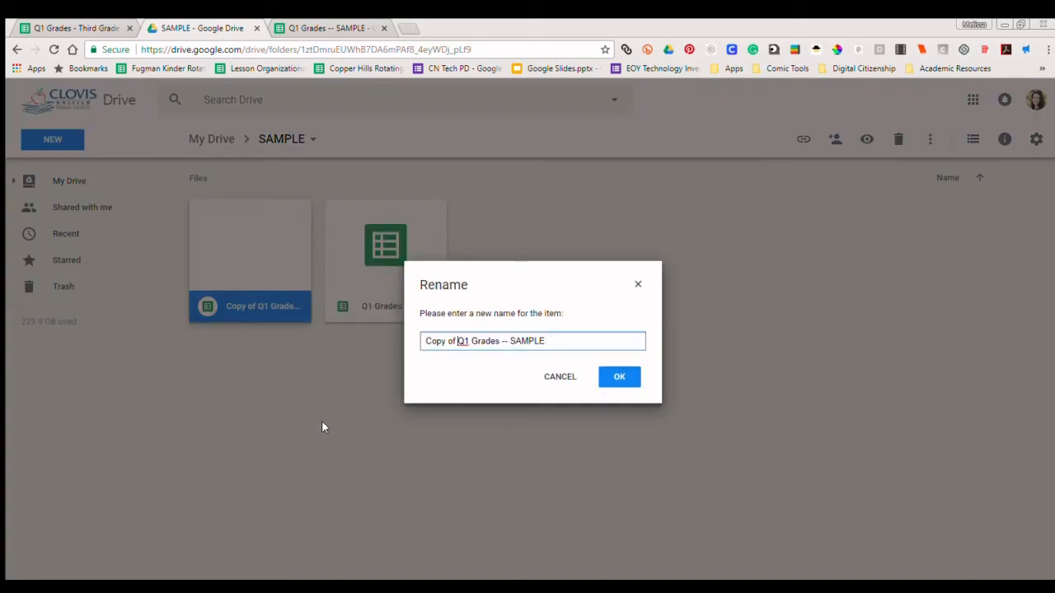
key("ctrl+shift+Left")
key("ctrl+shift+Left")
key("BackSpace")
key("End")
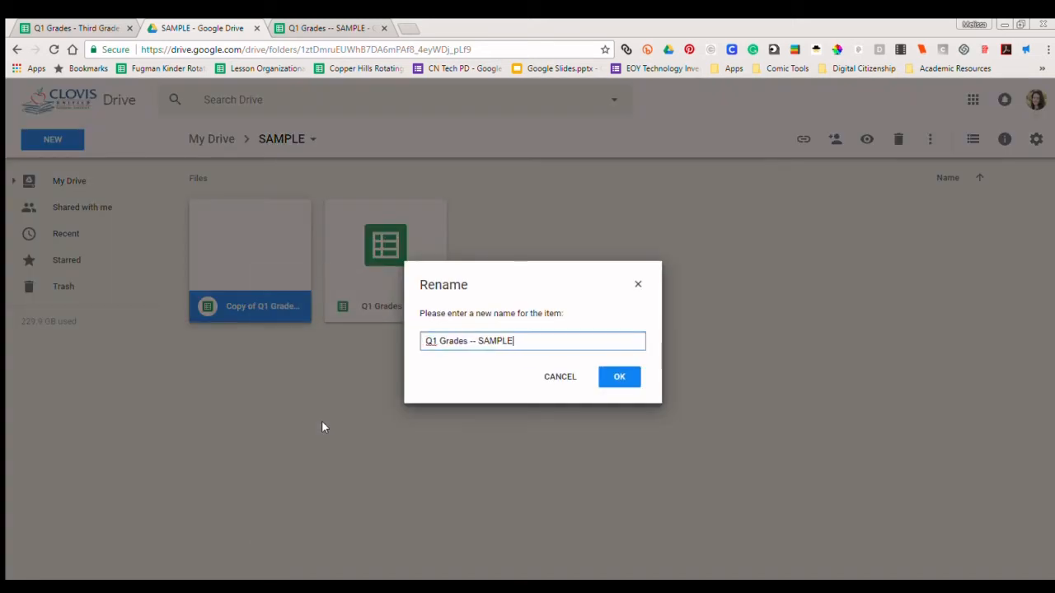
Step: Replace SAMPLE in the copy's name so the file is called "Q1 Grades -- YOUR SCHOOL HERE"
key("ctrl+shift+Left")
type("YOUR SCHOOL YERE")
key("BackSpace")
key("BackSpace")
key("BackSpace")
key("BackSpace")
type("HERE")
key("Return")
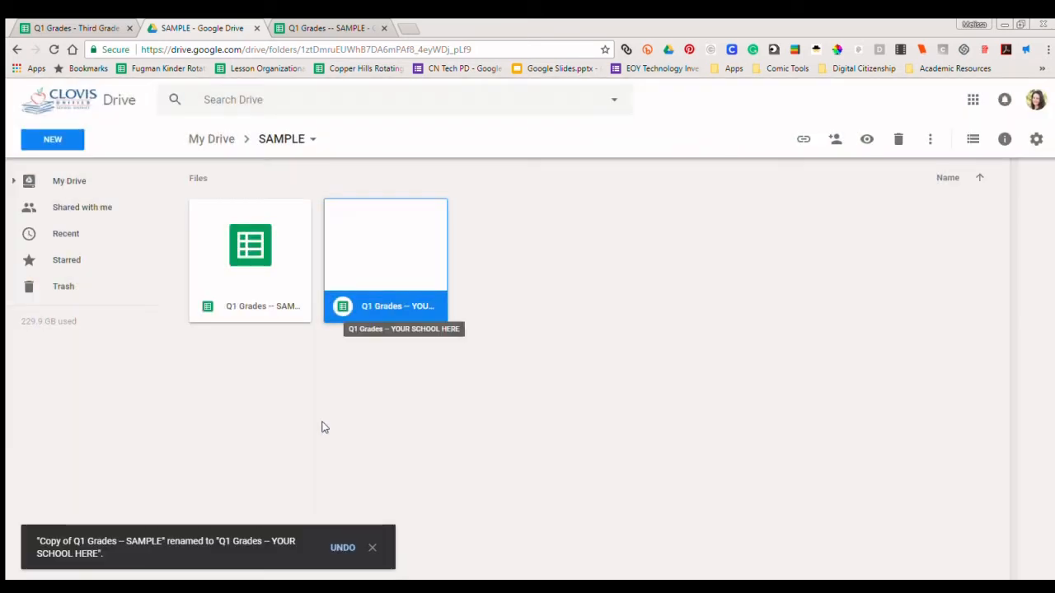
Step: Review the move destinations for the renamed copy, going up from SAMPLE to My Drive, and close them without moving the file
right_click(375, 277)
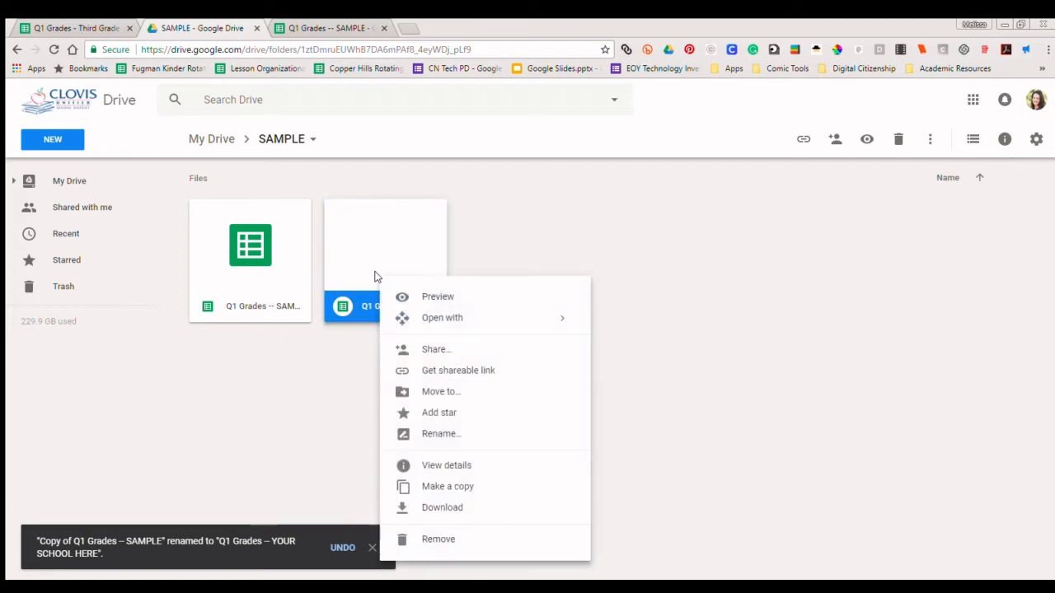
left_click(453, 392)
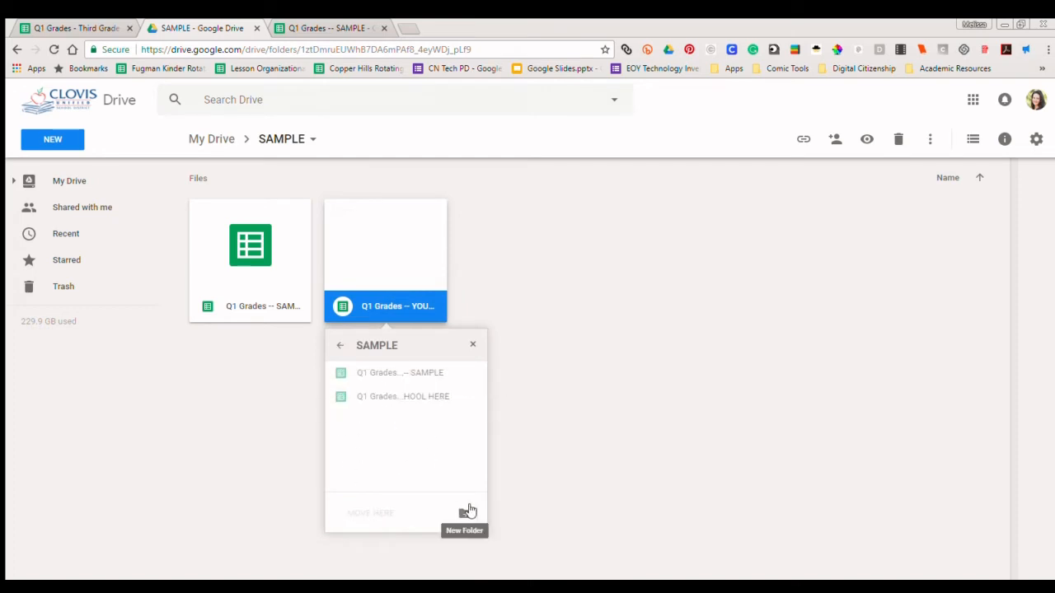
left_click(340, 343)
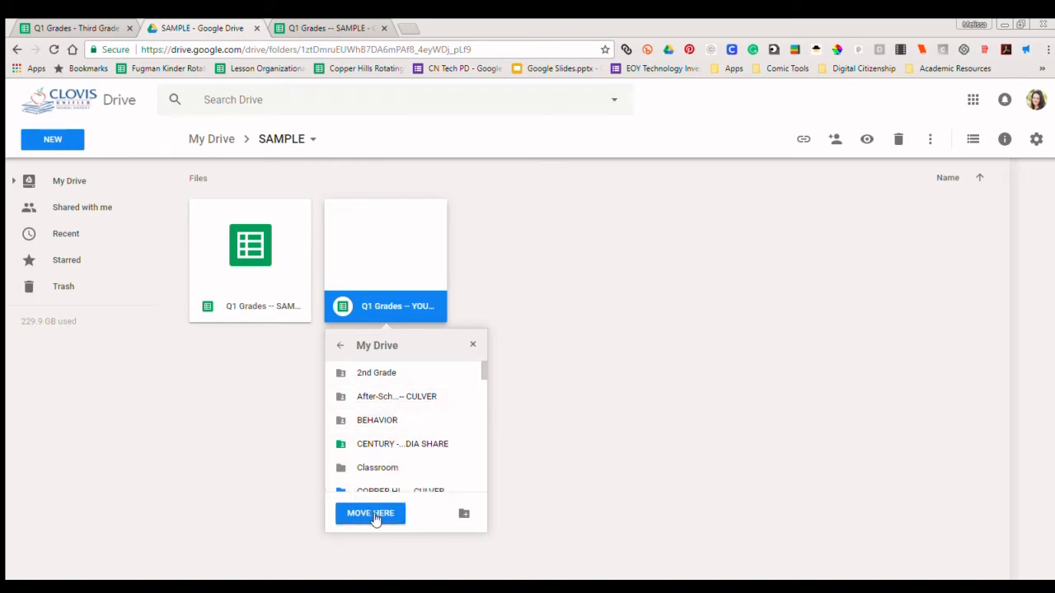
left_click(533, 356)
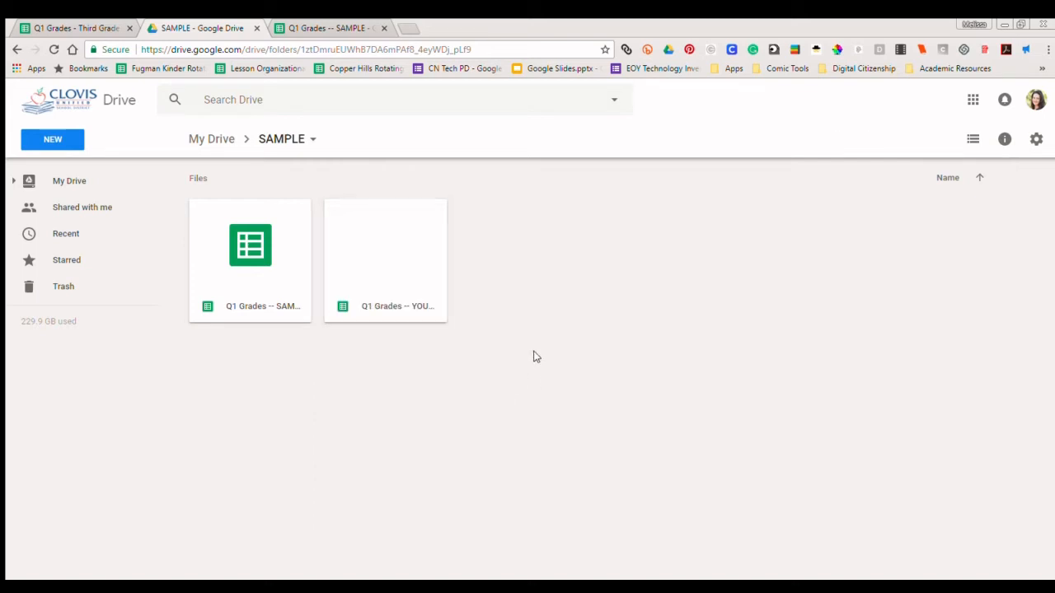
Step: Expand the My Drive folder tree and carry the renamed copy over its folders, releasing it back in the SAMPLE folder
left_click(11, 180)
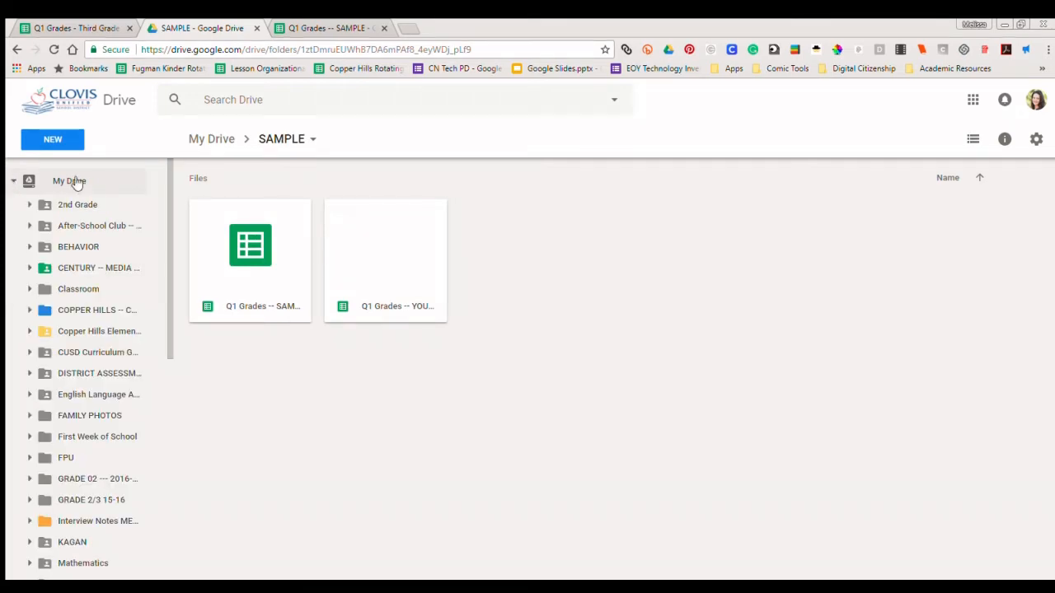
left_click_drag(358, 247, 330, 254)
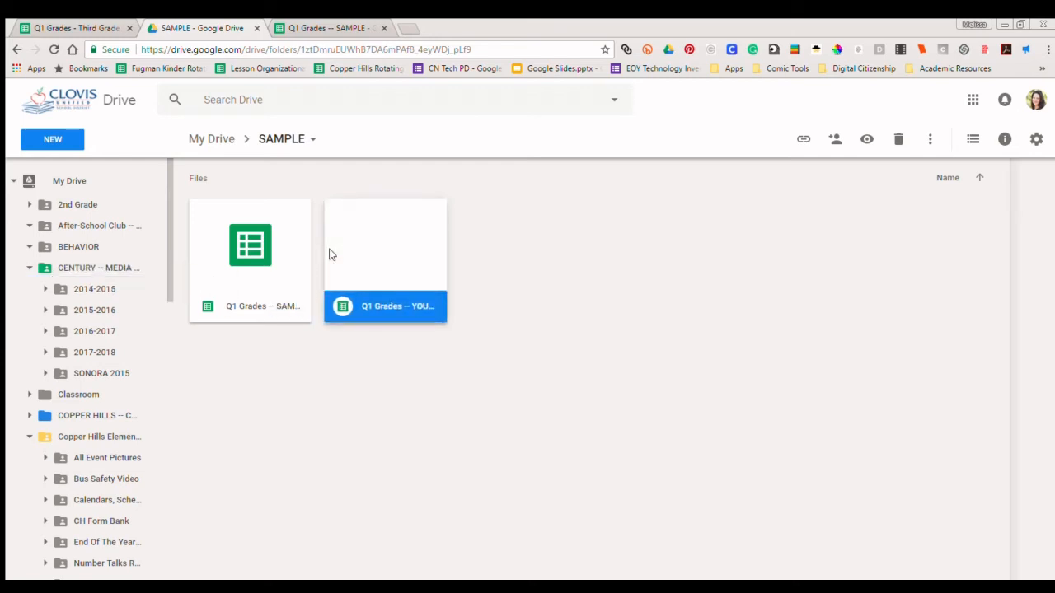